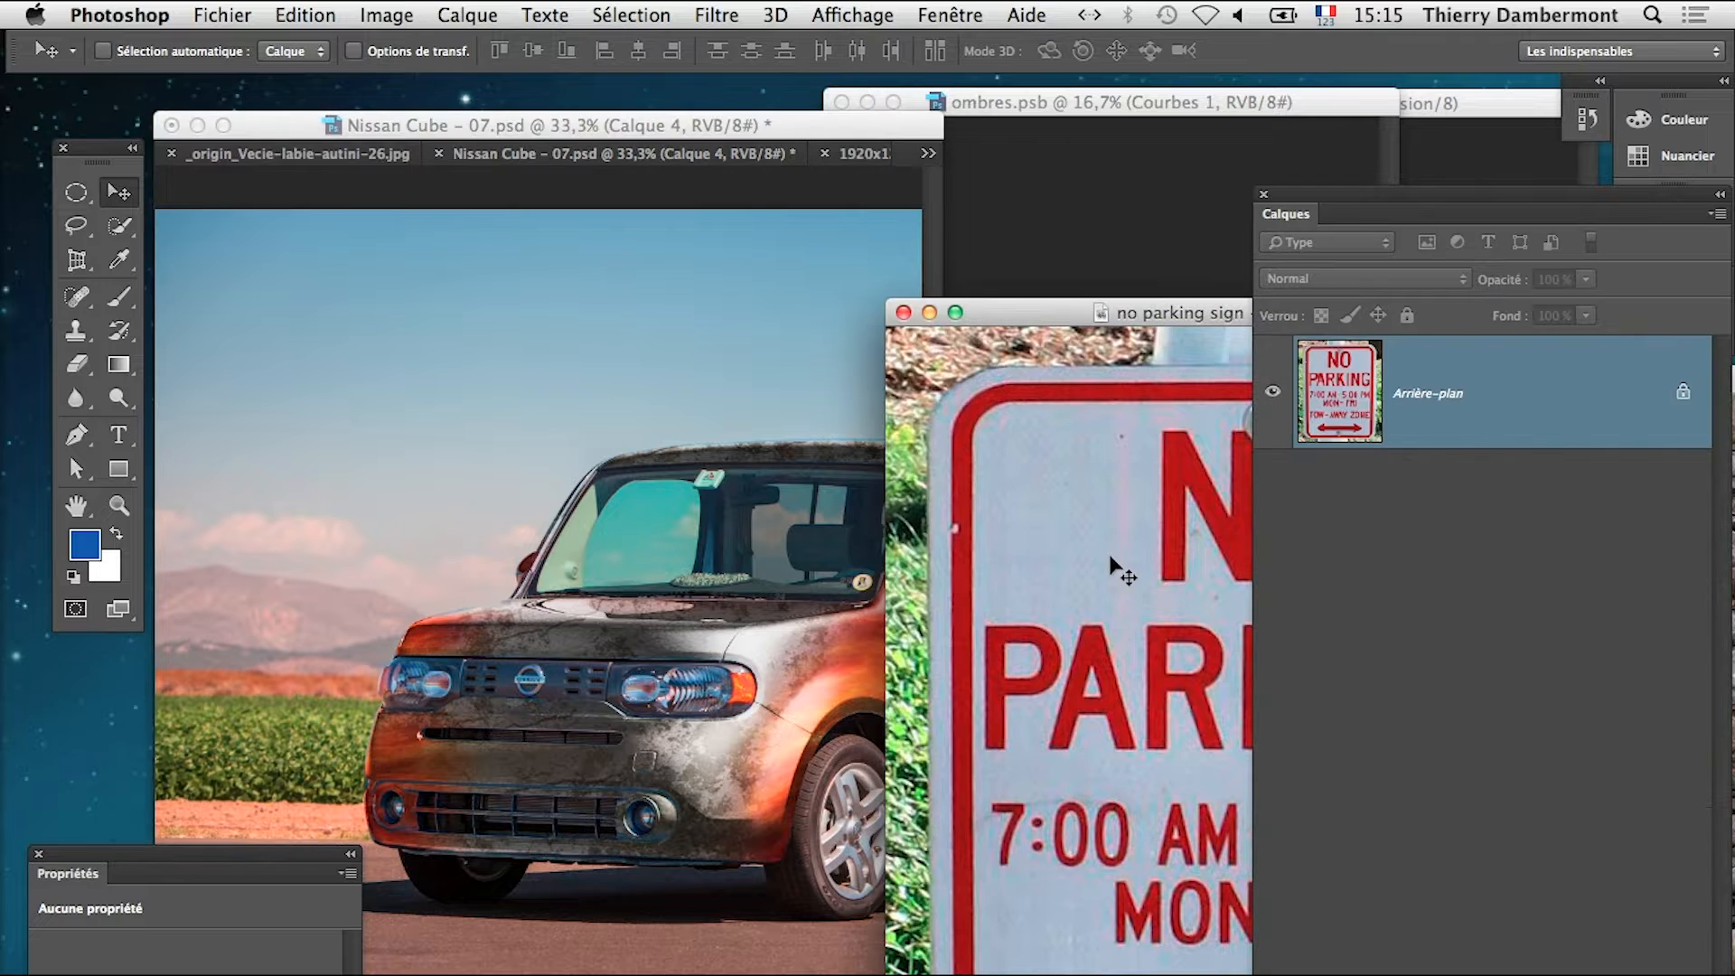
Copy the No Parking sign image into the Nissan Cube - 07.psd document above Calque 4 and show the document in full-screen mode
{"action": "left_click_drag", "start_coordinate": [1115, 571], "coordinate": [465, 581]}
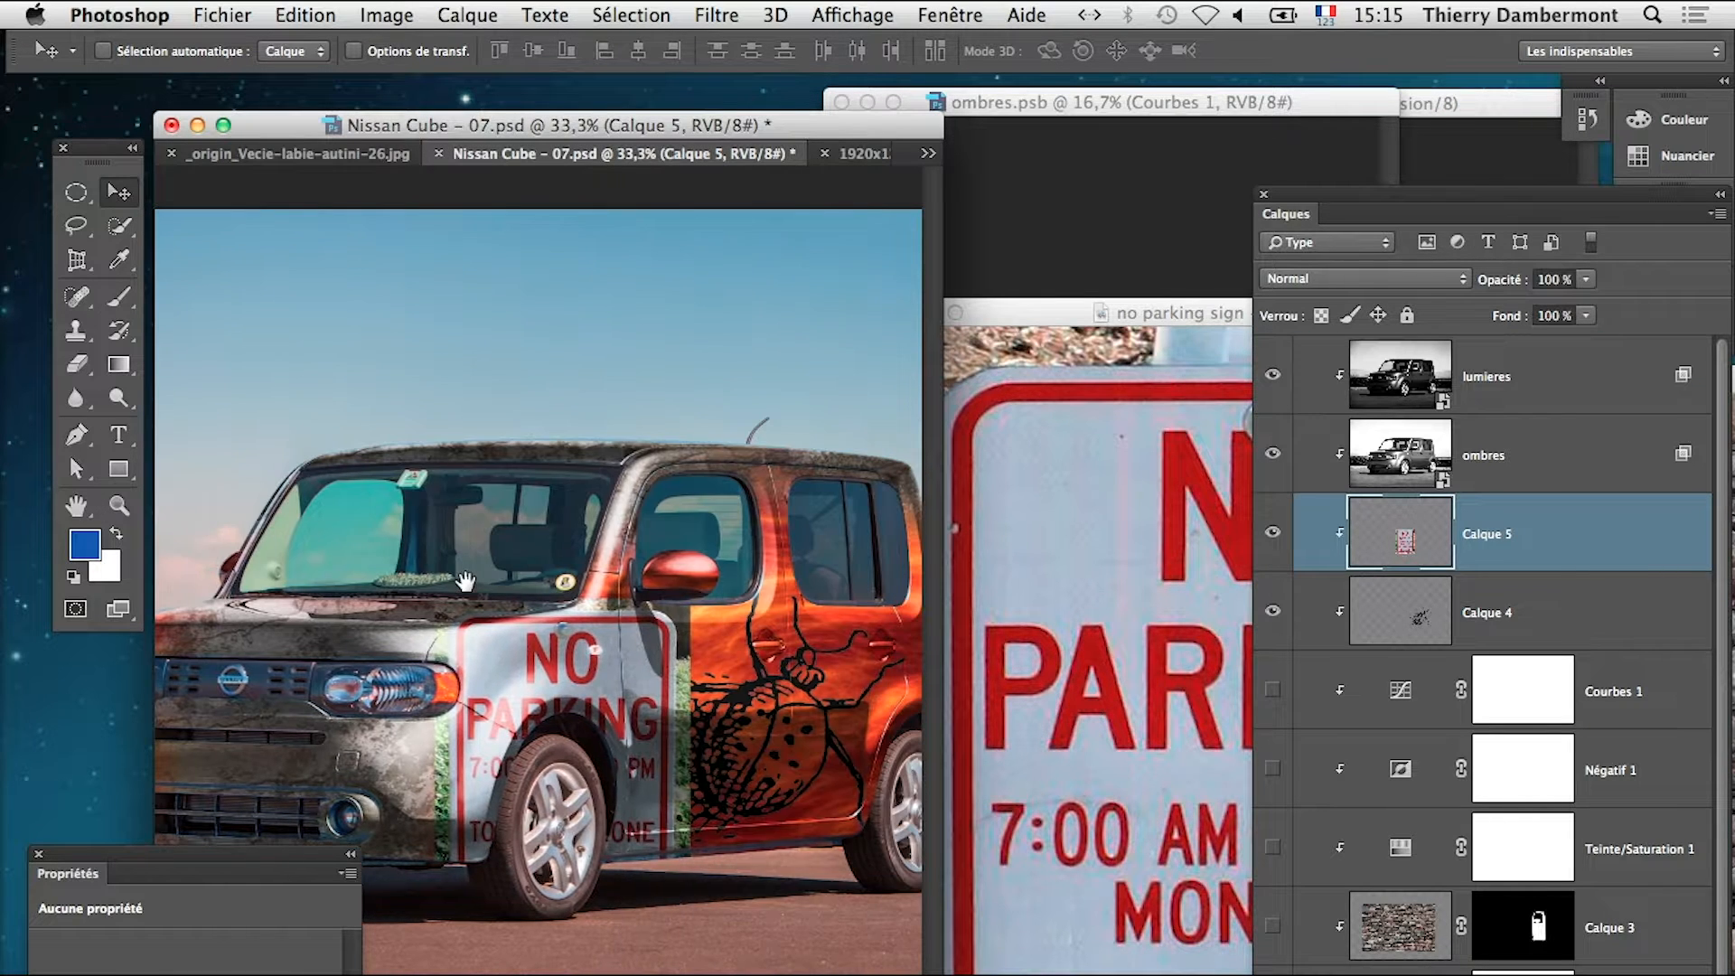
{"action": "left_click", "coordinate": [576, 665], "text": "alt"}
{"action": "key", "text": "f"}
{"action": "left_click_drag", "start_coordinate": [906, 796], "coordinate": [700, 779]}
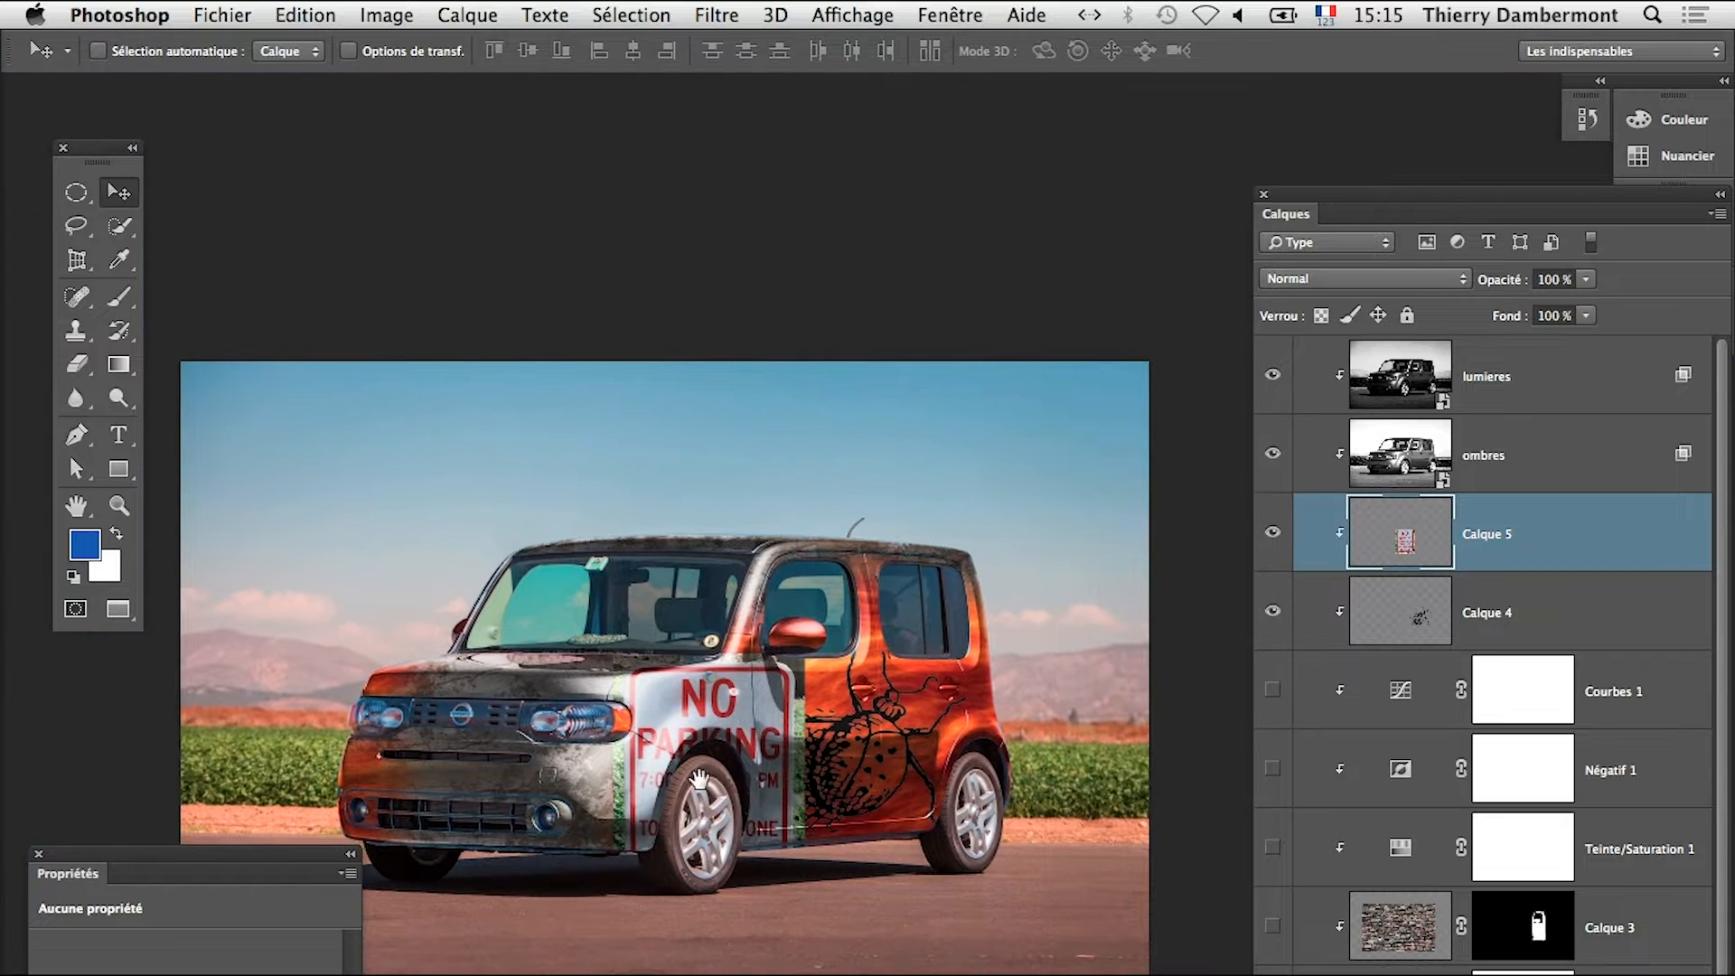
Hide the ladybug drawing layer Calque 4 and move the No Parking sign onto the car's side doors
{"action": "left_click", "coordinate": [1272, 610]}
{"action": "left_click_drag", "start_coordinate": [734, 716], "coordinate": [881, 717]}
{"action": "left_click", "coordinate": [867, 743], "text": "alt"}
{"action": "left_click", "coordinate": [867, 744], "text": "super"}
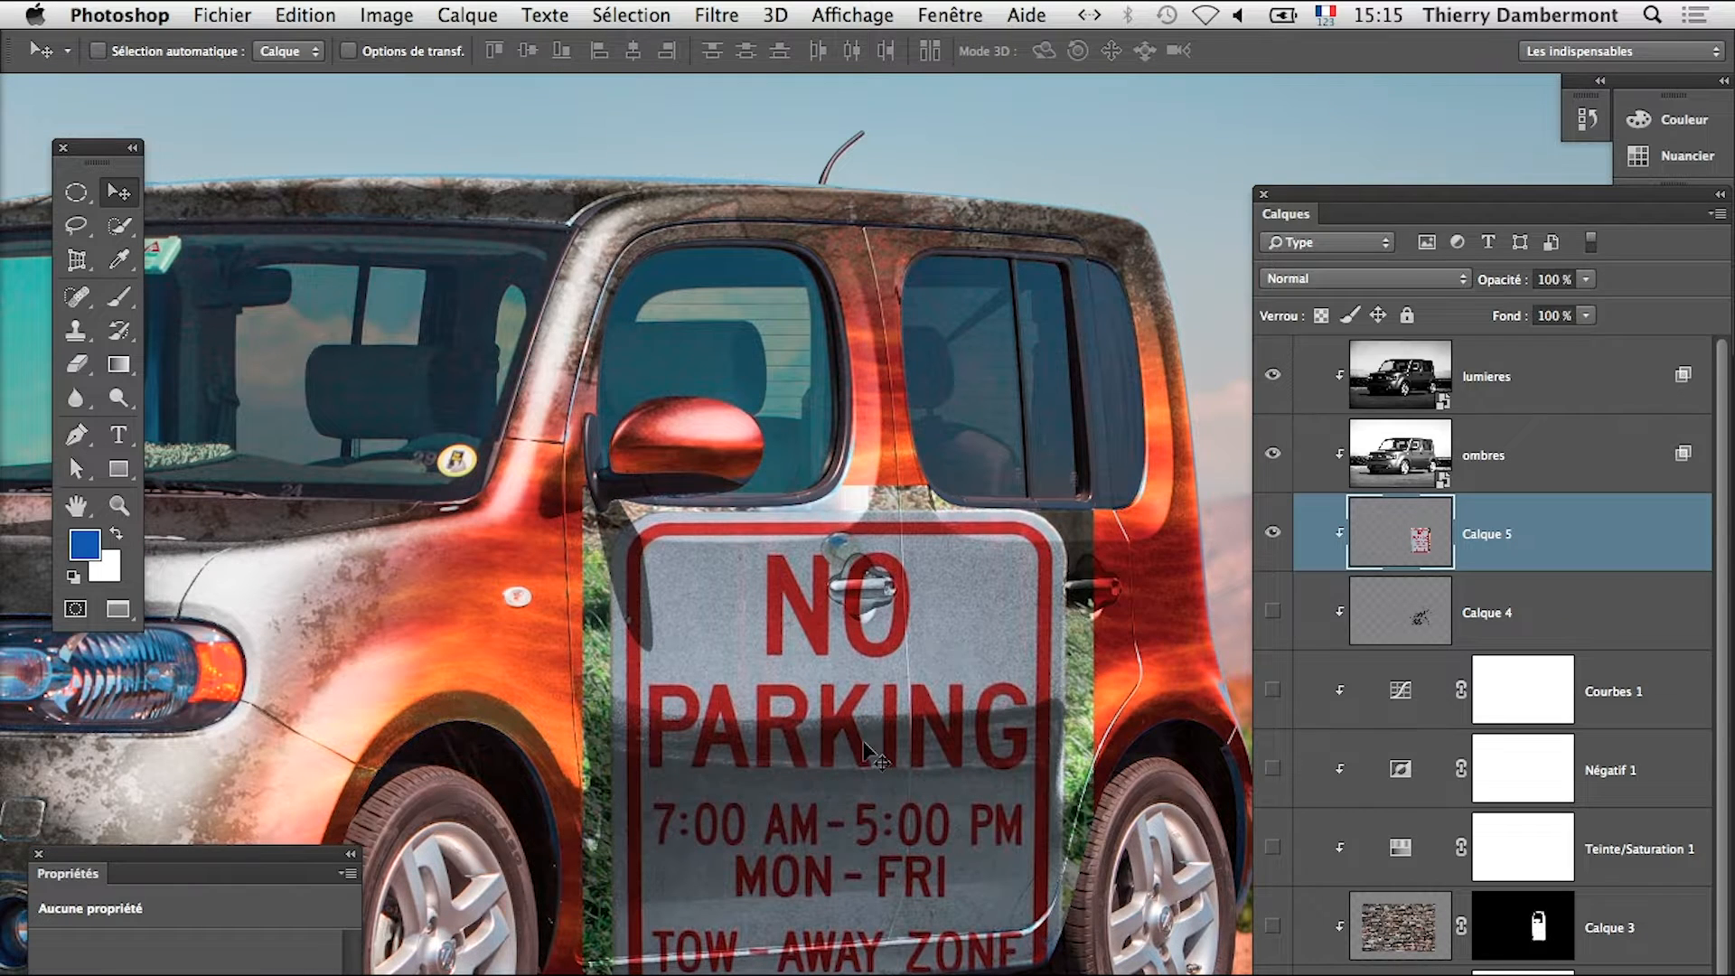
Free-transform the sign to about 54% width and 52% height, skewing its corners to fit the lower front door
{"action": "key", "text": "super+t"}
{"action": "left_click_drag", "start_coordinate": [589, 495], "coordinate": [566, 487]}
{"action": "mouse_move", "coordinate": [1093, 495]}
{"action": "left_mouse_down"}
{"action": "mouse_move", "coordinate": [1088, 468]}
{"action": "mouse_move", "coordinate": [1095, 484]}
{"action": "left_mouse_up"}
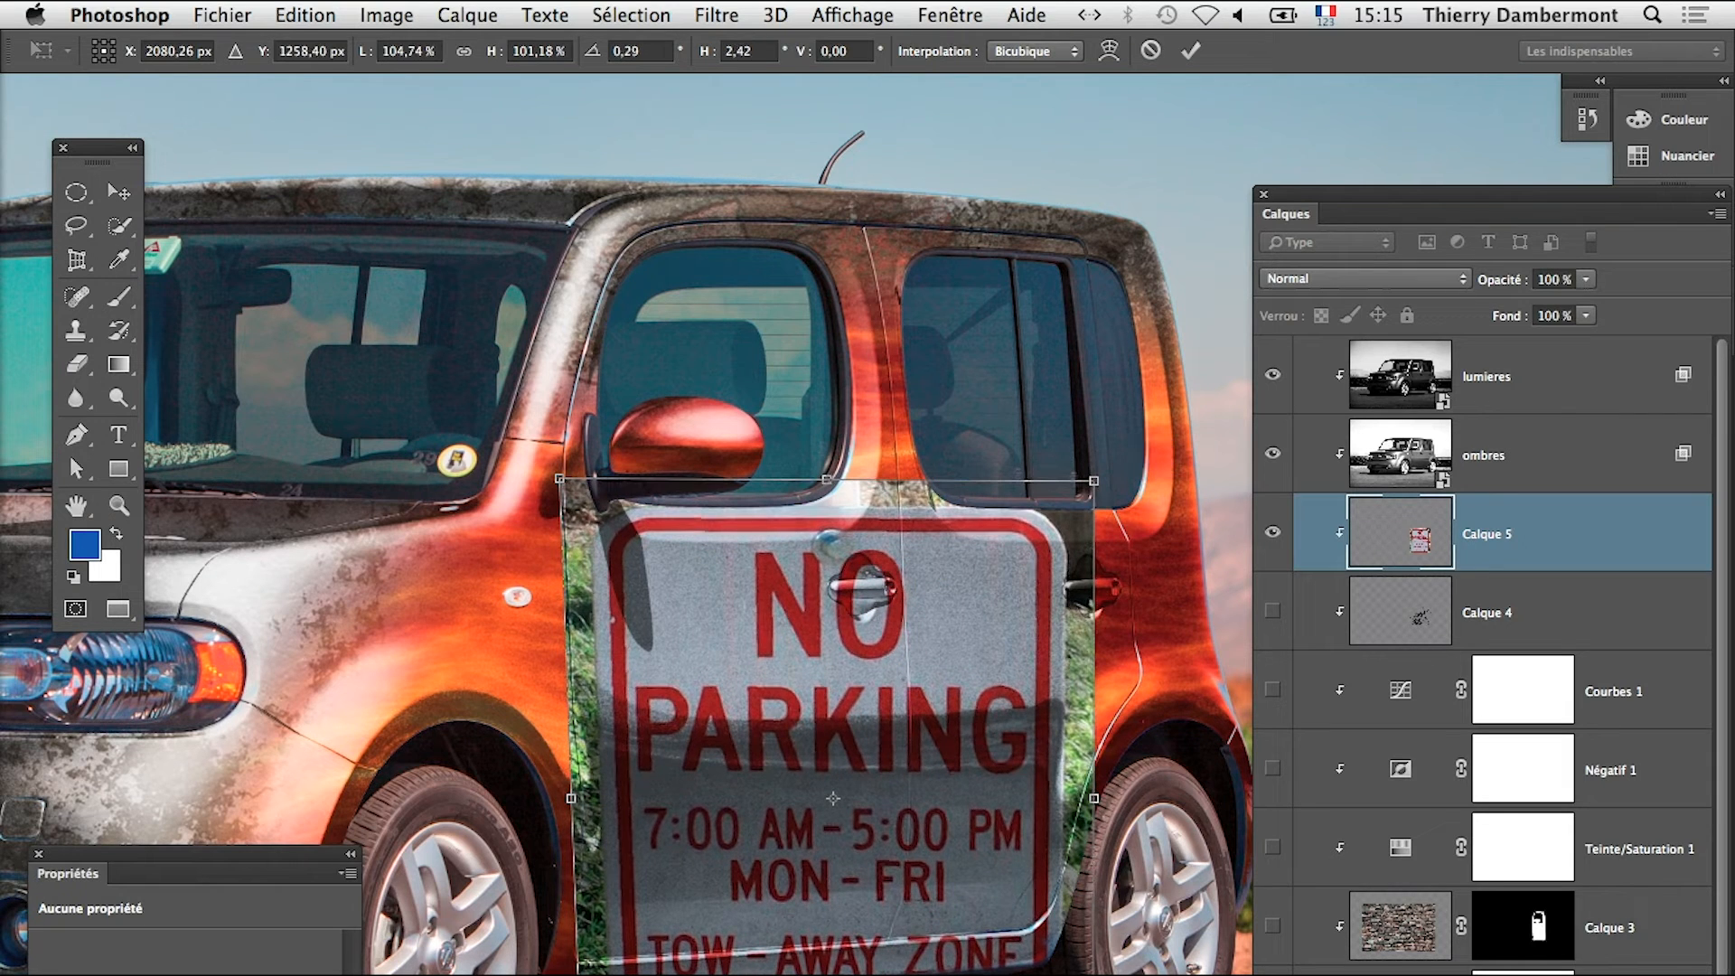
{"action": "left_click_drag", "start_coordinate": [581, 975], "coordinate": [692, 961]}
{"action": "left_click_drag", "start_coordinate": [963, 960], "coordinate": [966, 948]}
{"action": "left_click_drag", "start_coordinate": [806, 791], "coordinate": [728, 766]}
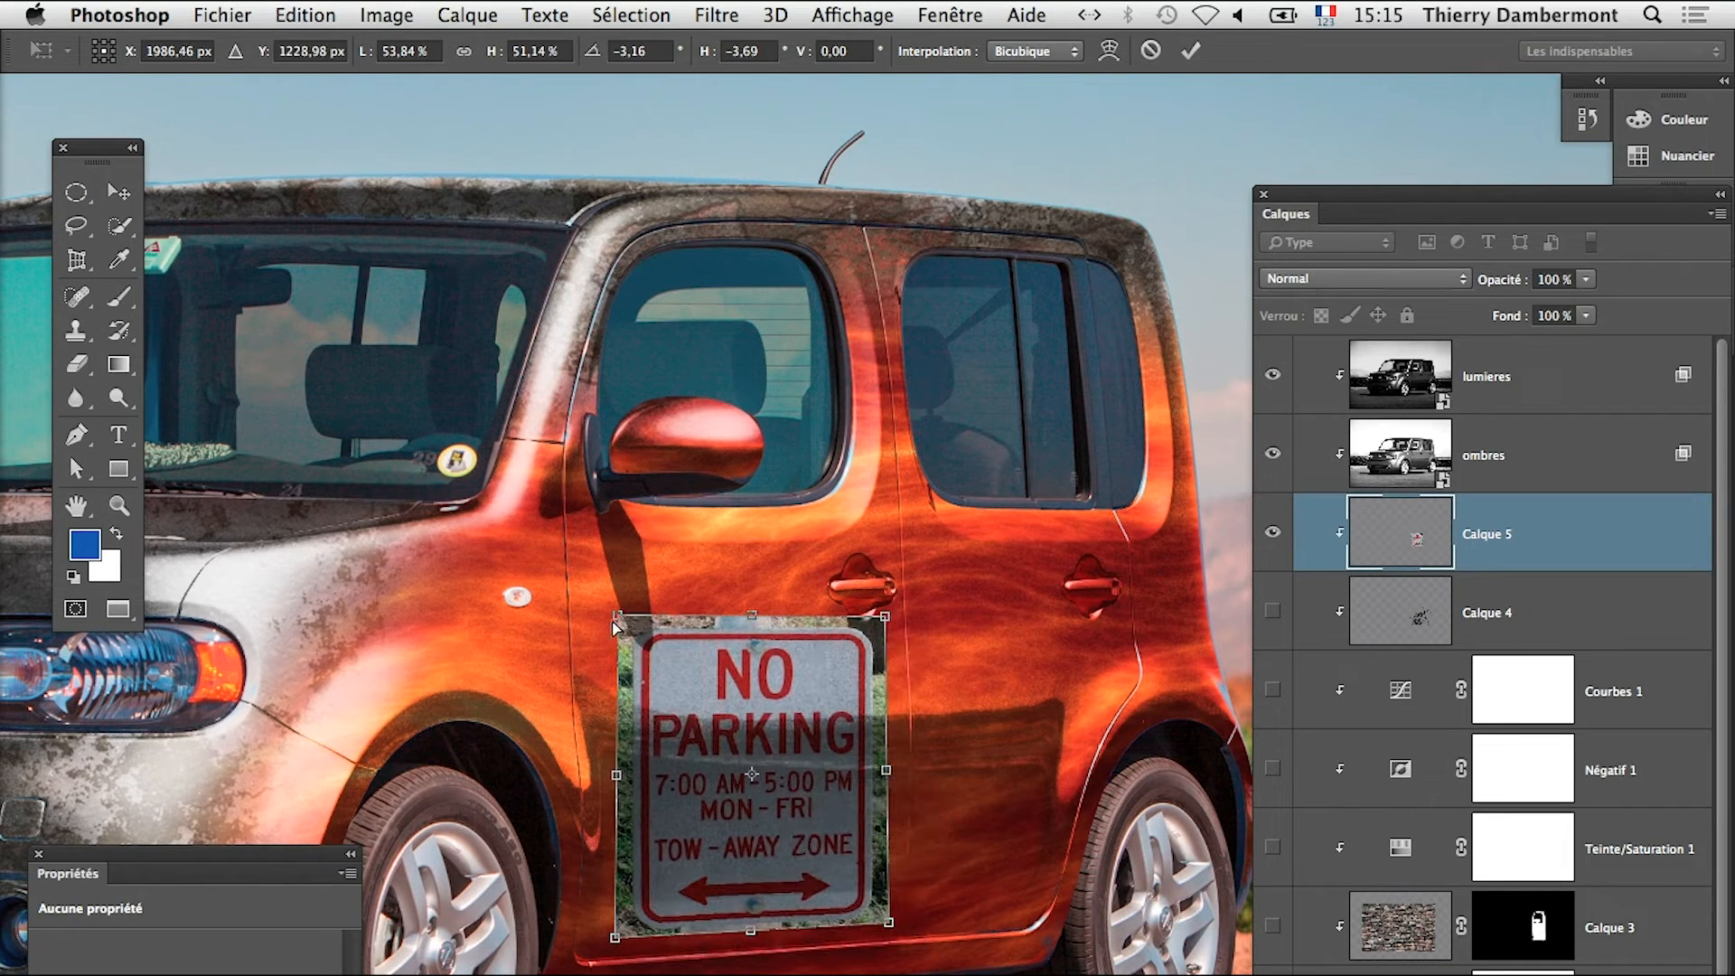
{"action": "left_click_drag", "start_coordinate": [614, 623], "coordinate": [615, 613]}
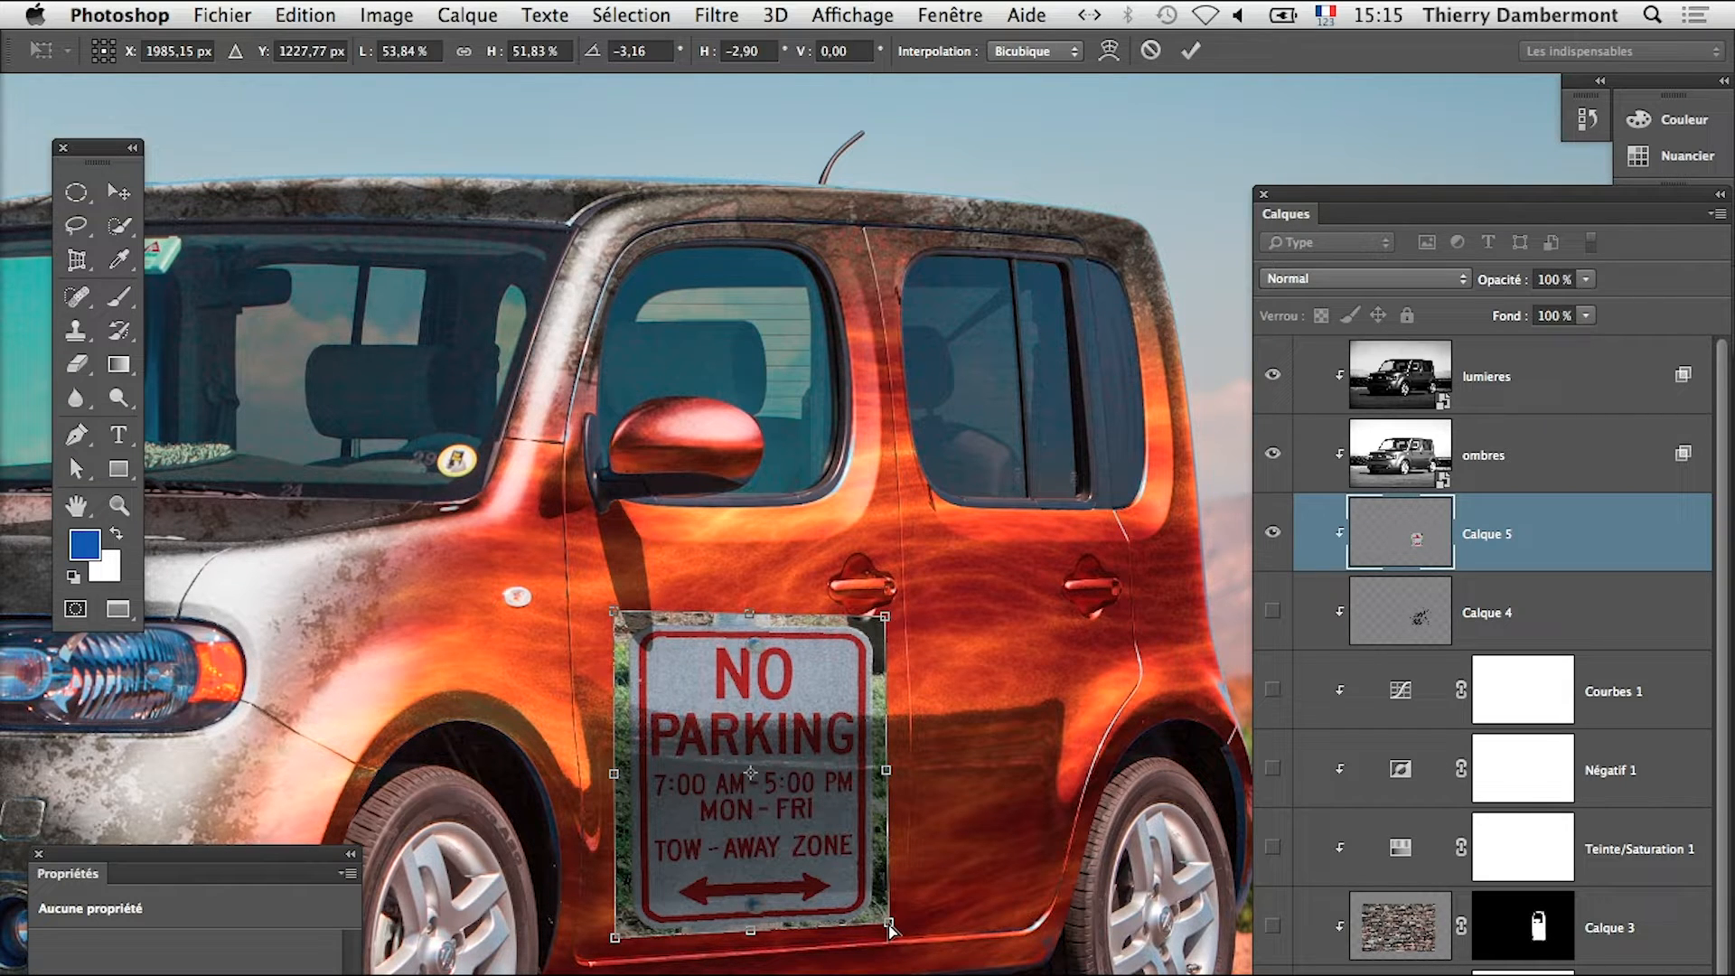
{"action": "key", "text": "Return"}
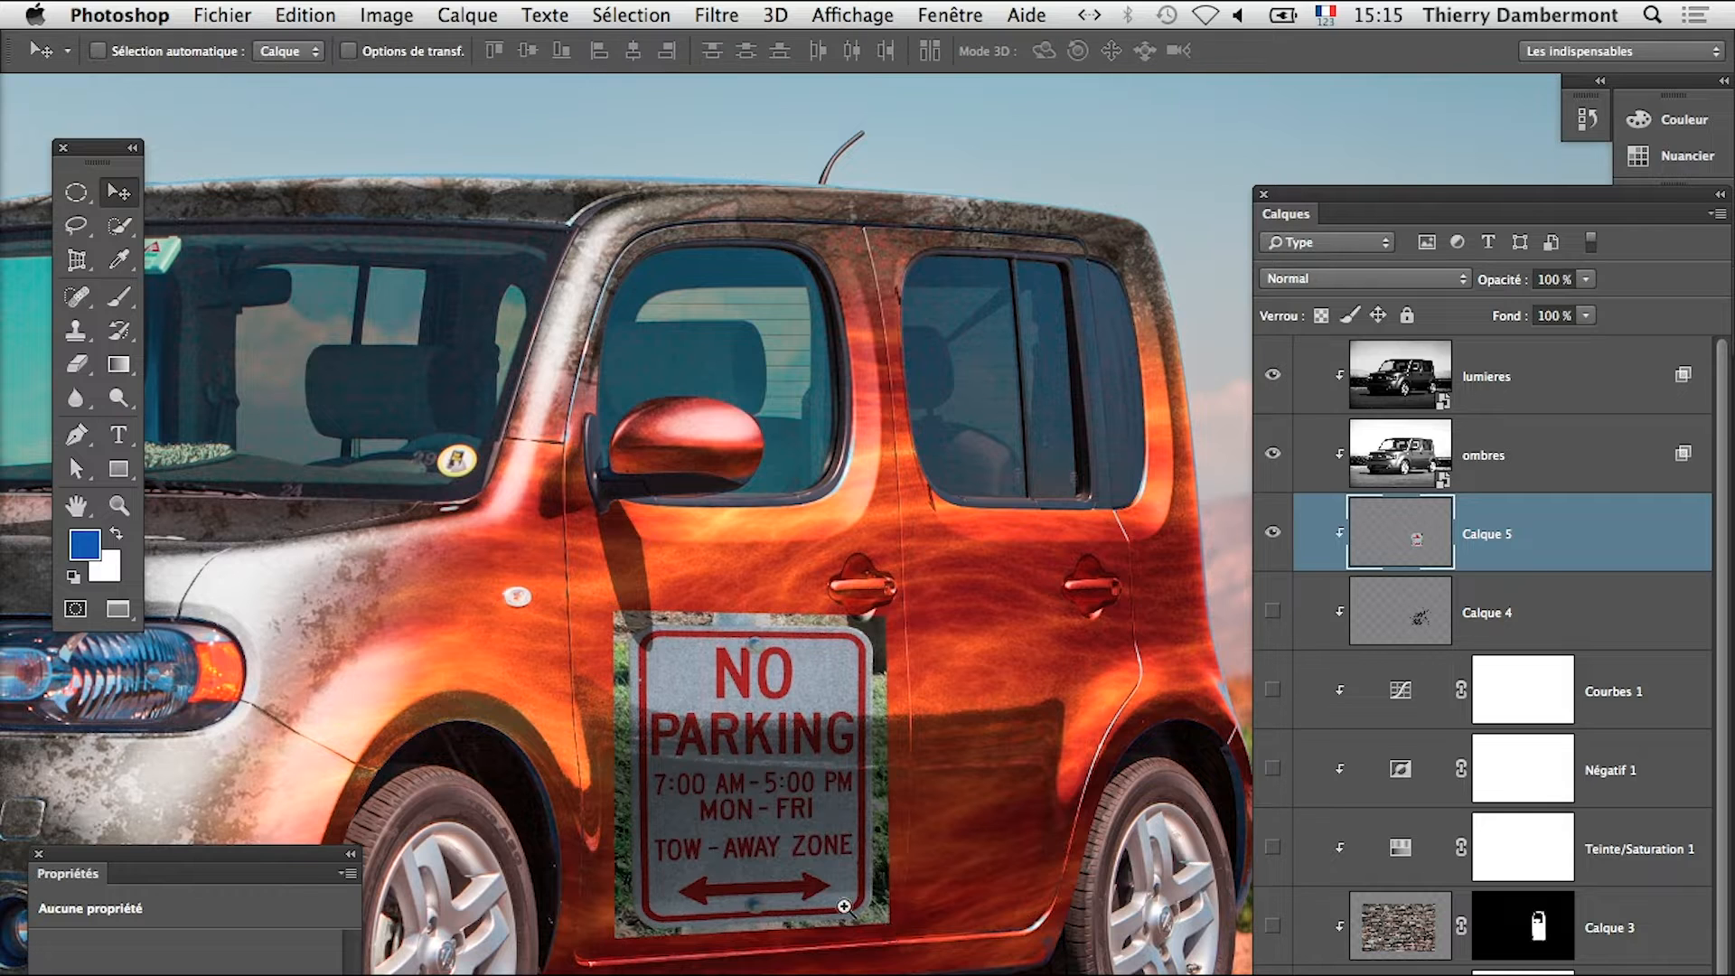
Try to bend the sign layer with the Shear filter (Cisaillement), bowing the curve's middle slightly, and undo it
{"action": "left_click", "coordinate": [685, 840]}
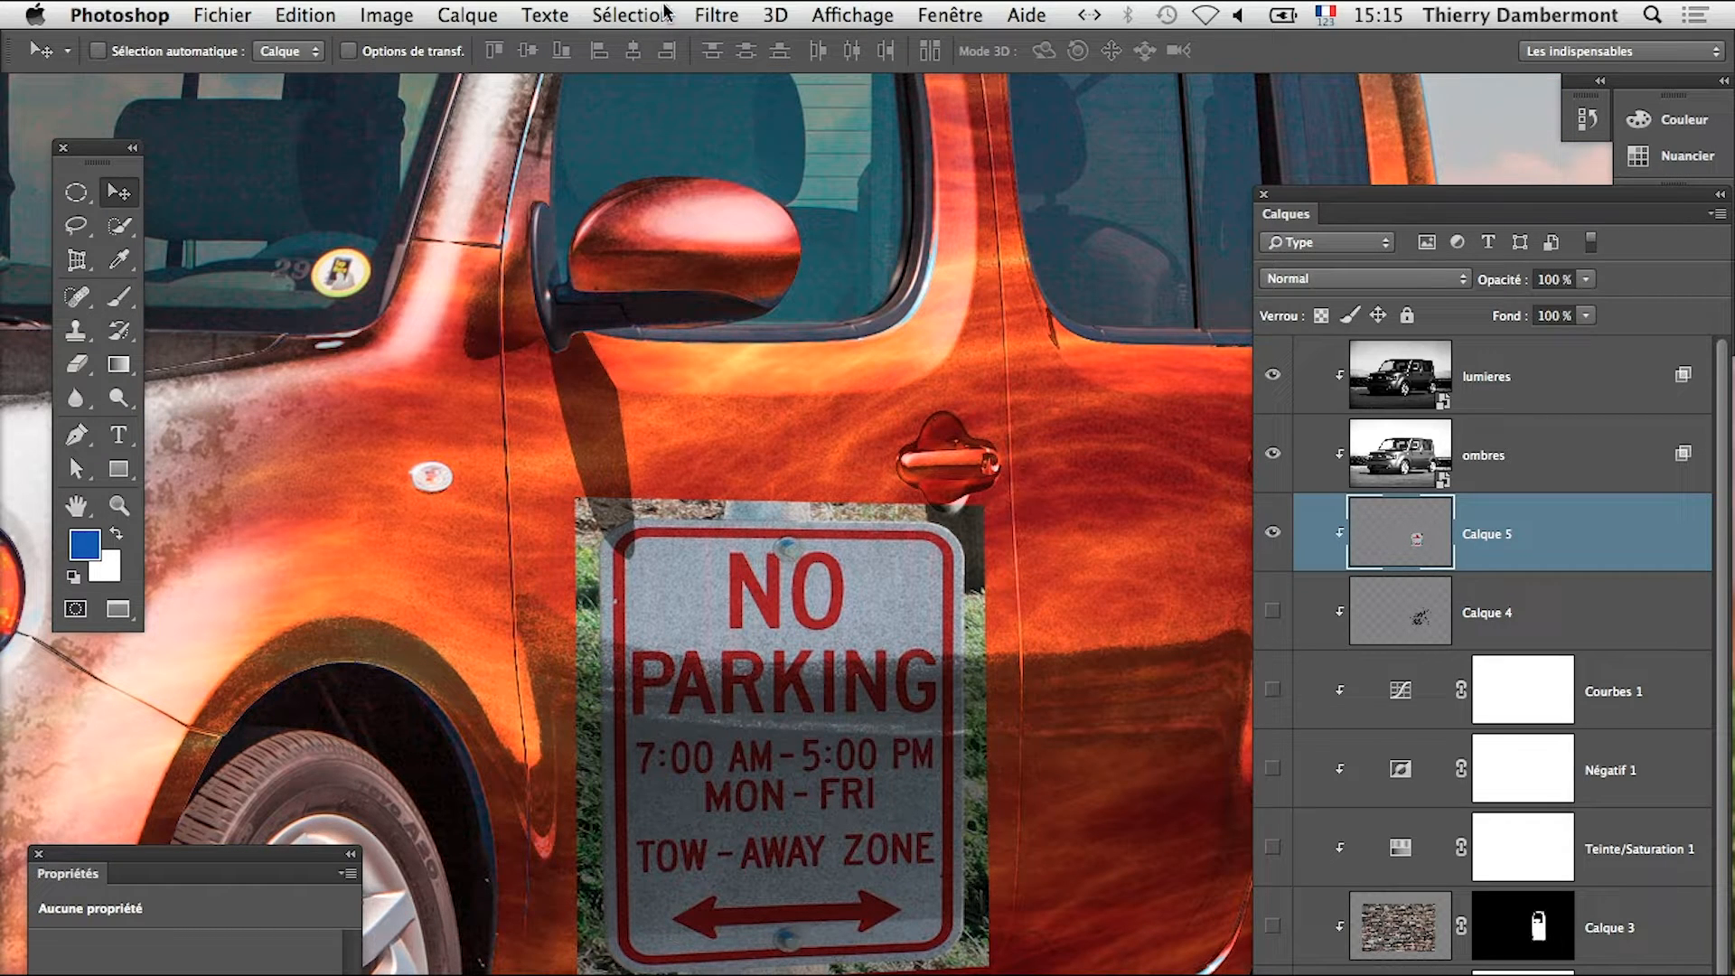
{"action": "left_click", "coordinate": [719, 14]}
{"action": "mouse_move", "coordinate": [814, 347]}
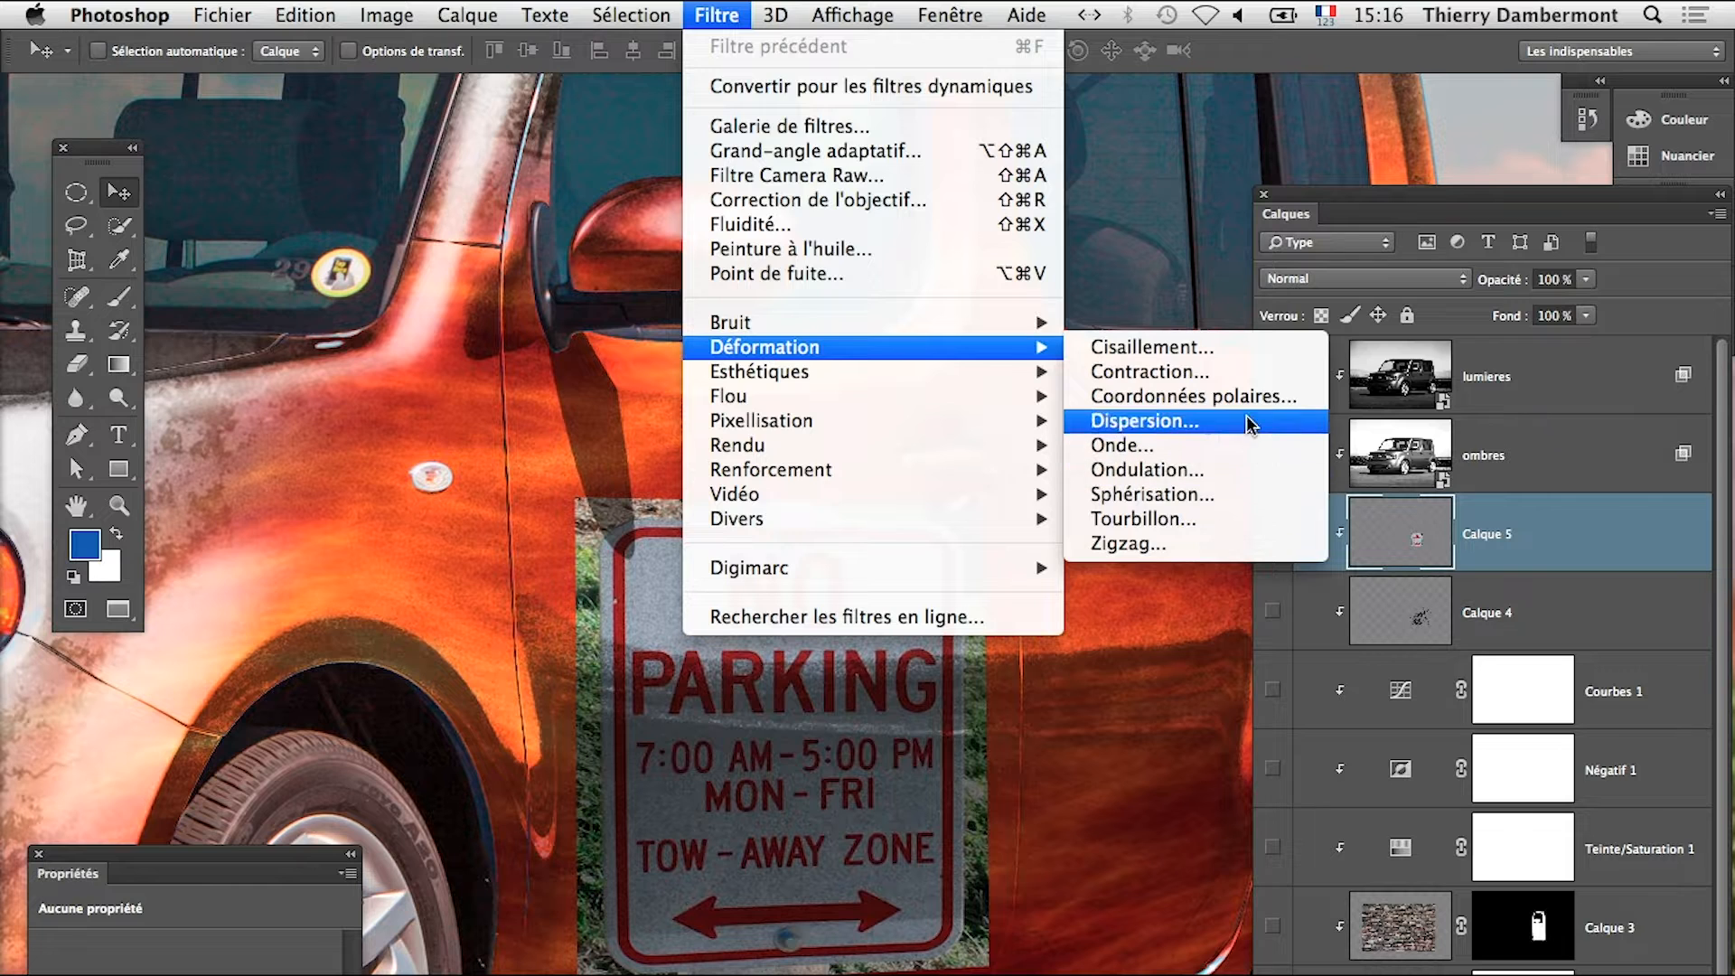
{"action": "left_click", "coordinate": [1247, 347]}
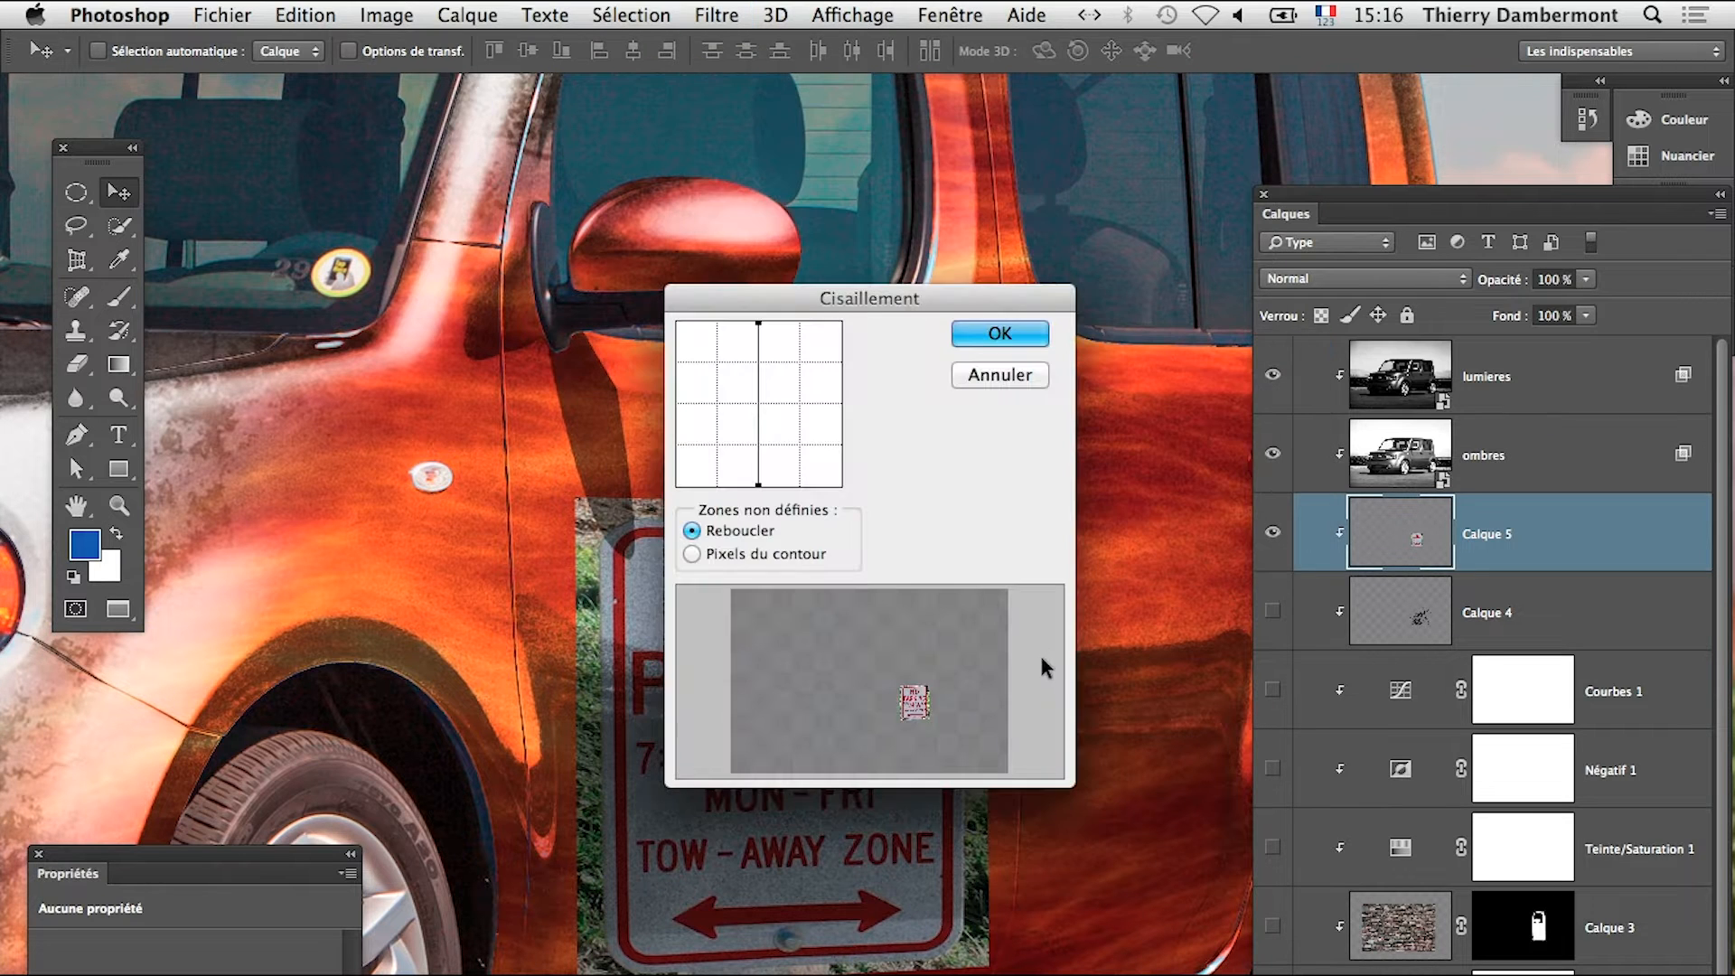
{"action": "left_click_drag", "start_coordinate": [868, 298], "coordinate": [1093, 242]}
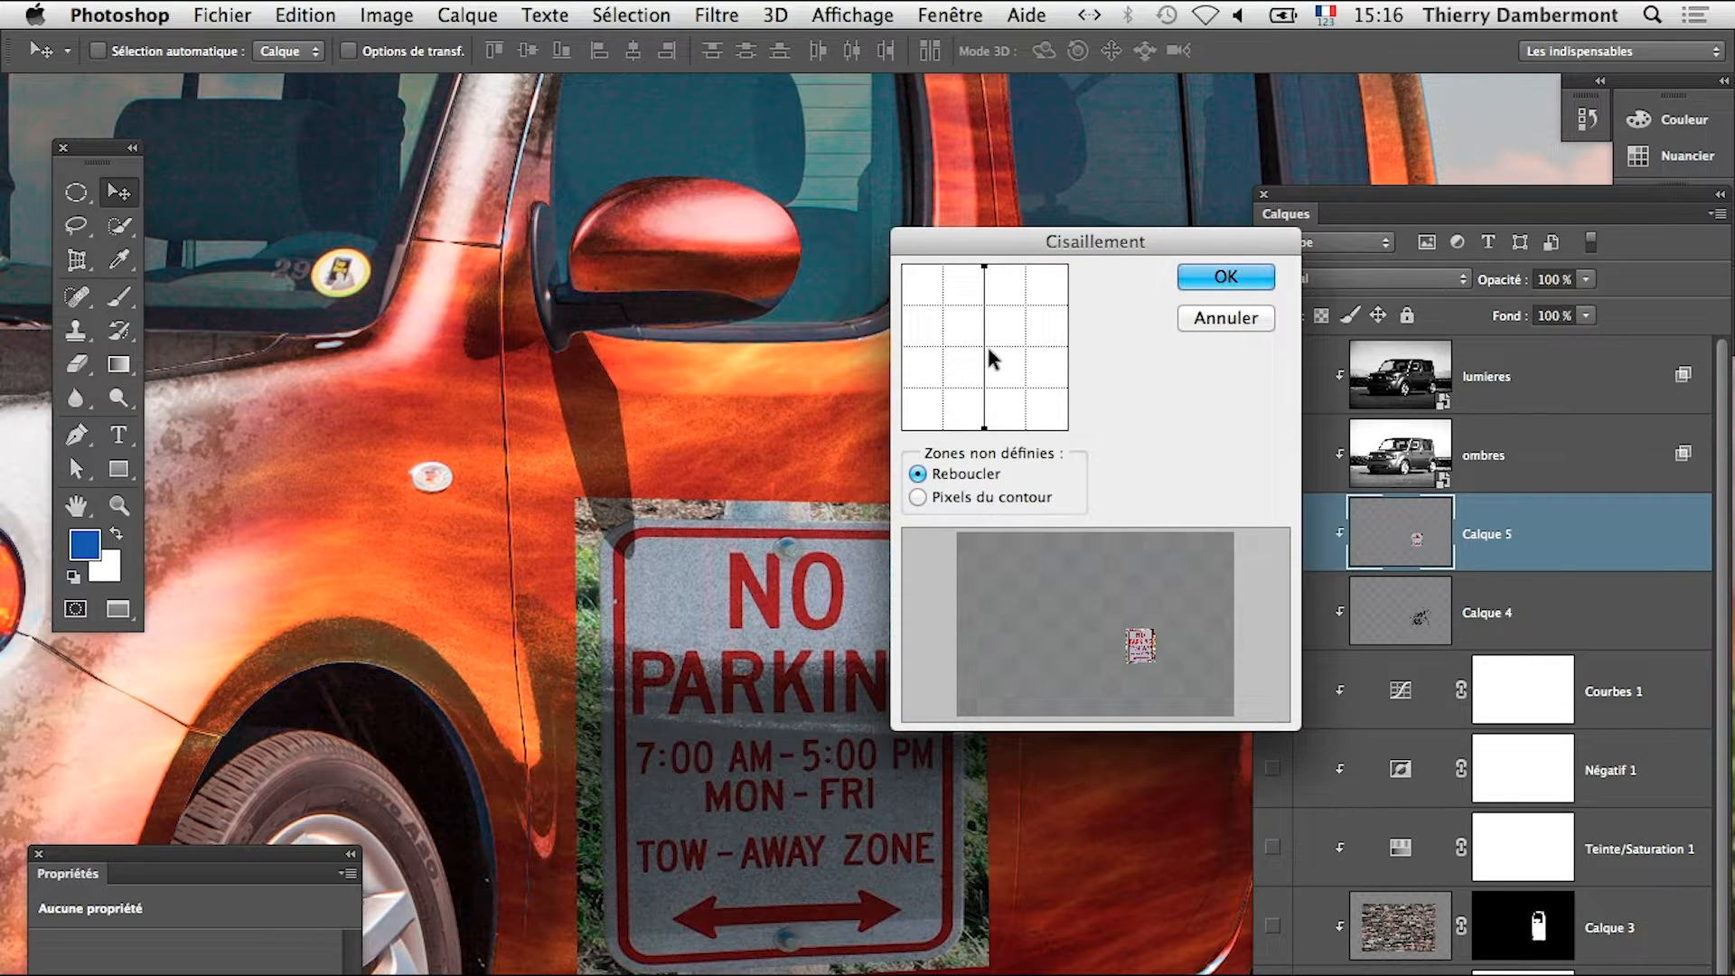
{"action": "left_click_drag", "start_coordinate": [988, 349], "coordinate": [991, 363]}
{"action": "left_click_drag", "start_coordinate": [992, 365], "coordinate": [997, 364]}
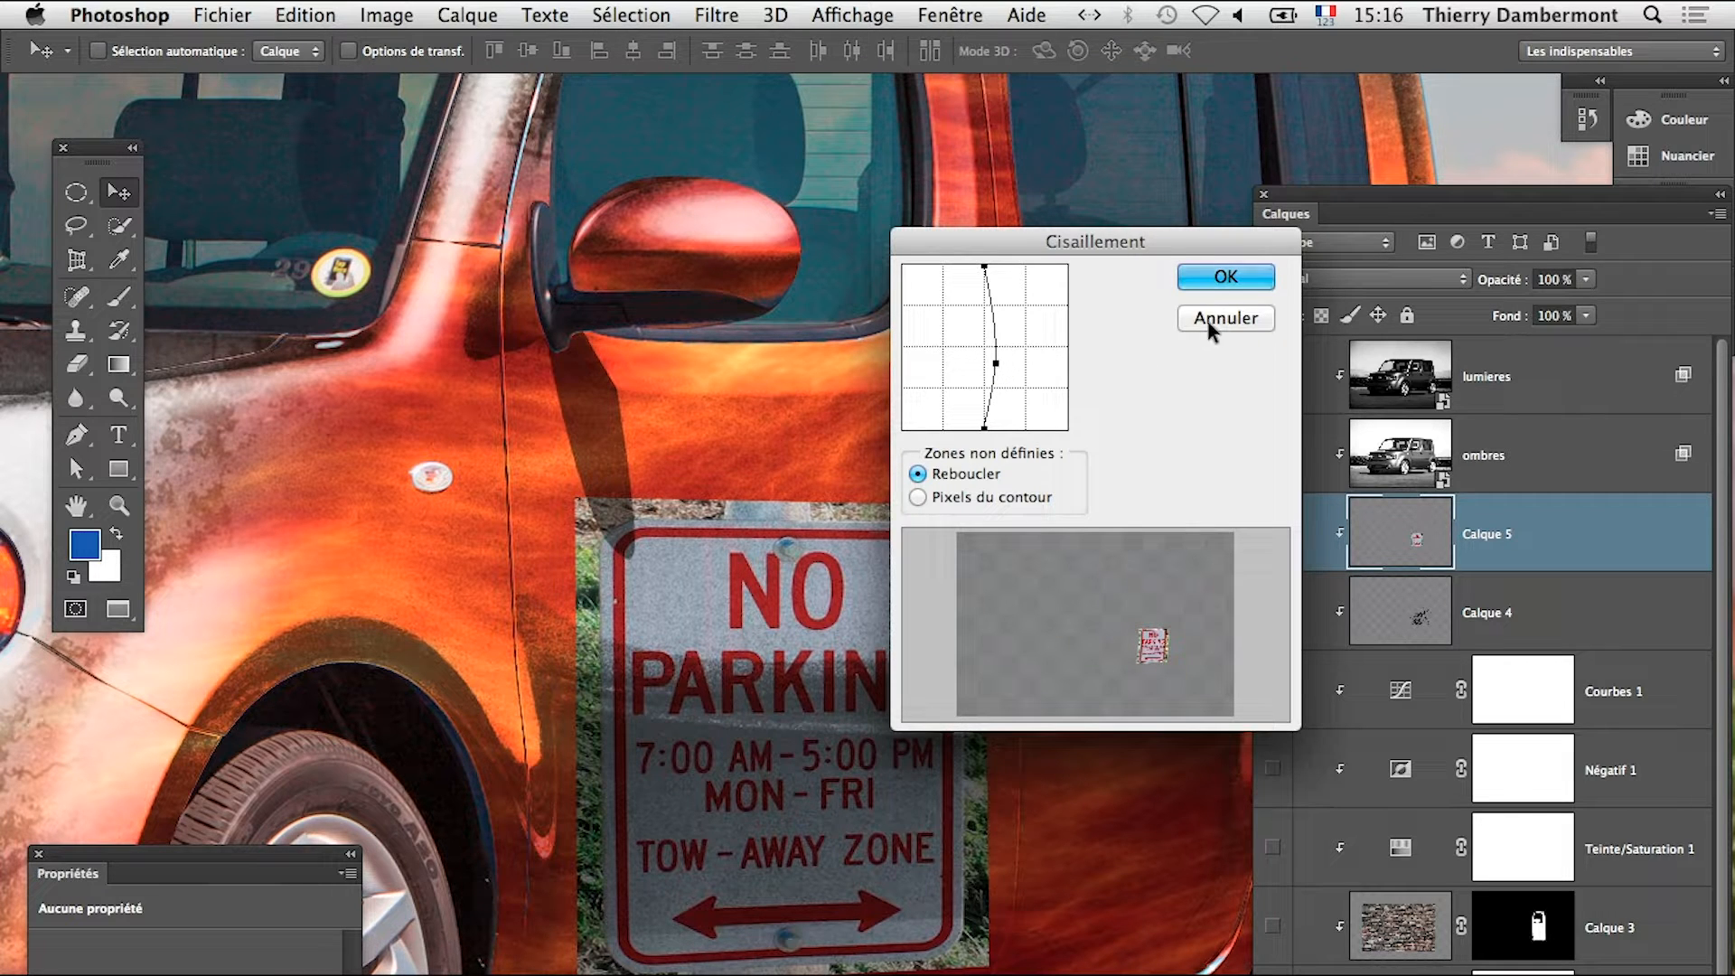
{"action": "left_click", "coordinate": [1213, 280]}
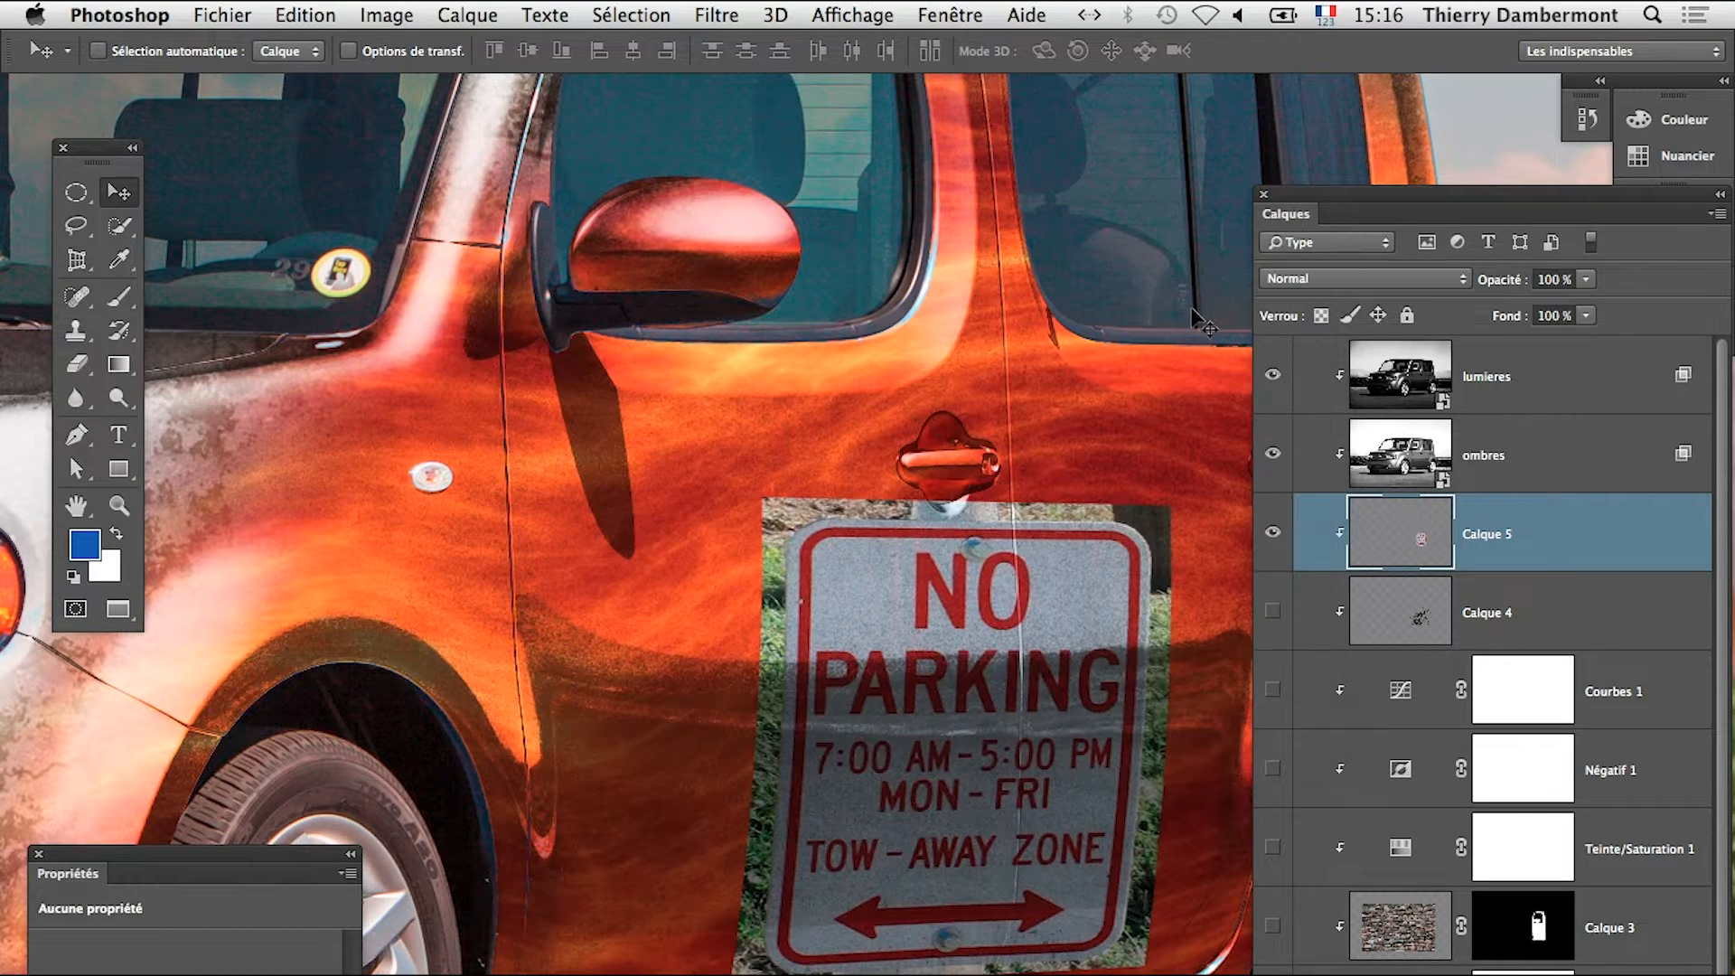
{"action": "key", "text": "ctrl+z"}
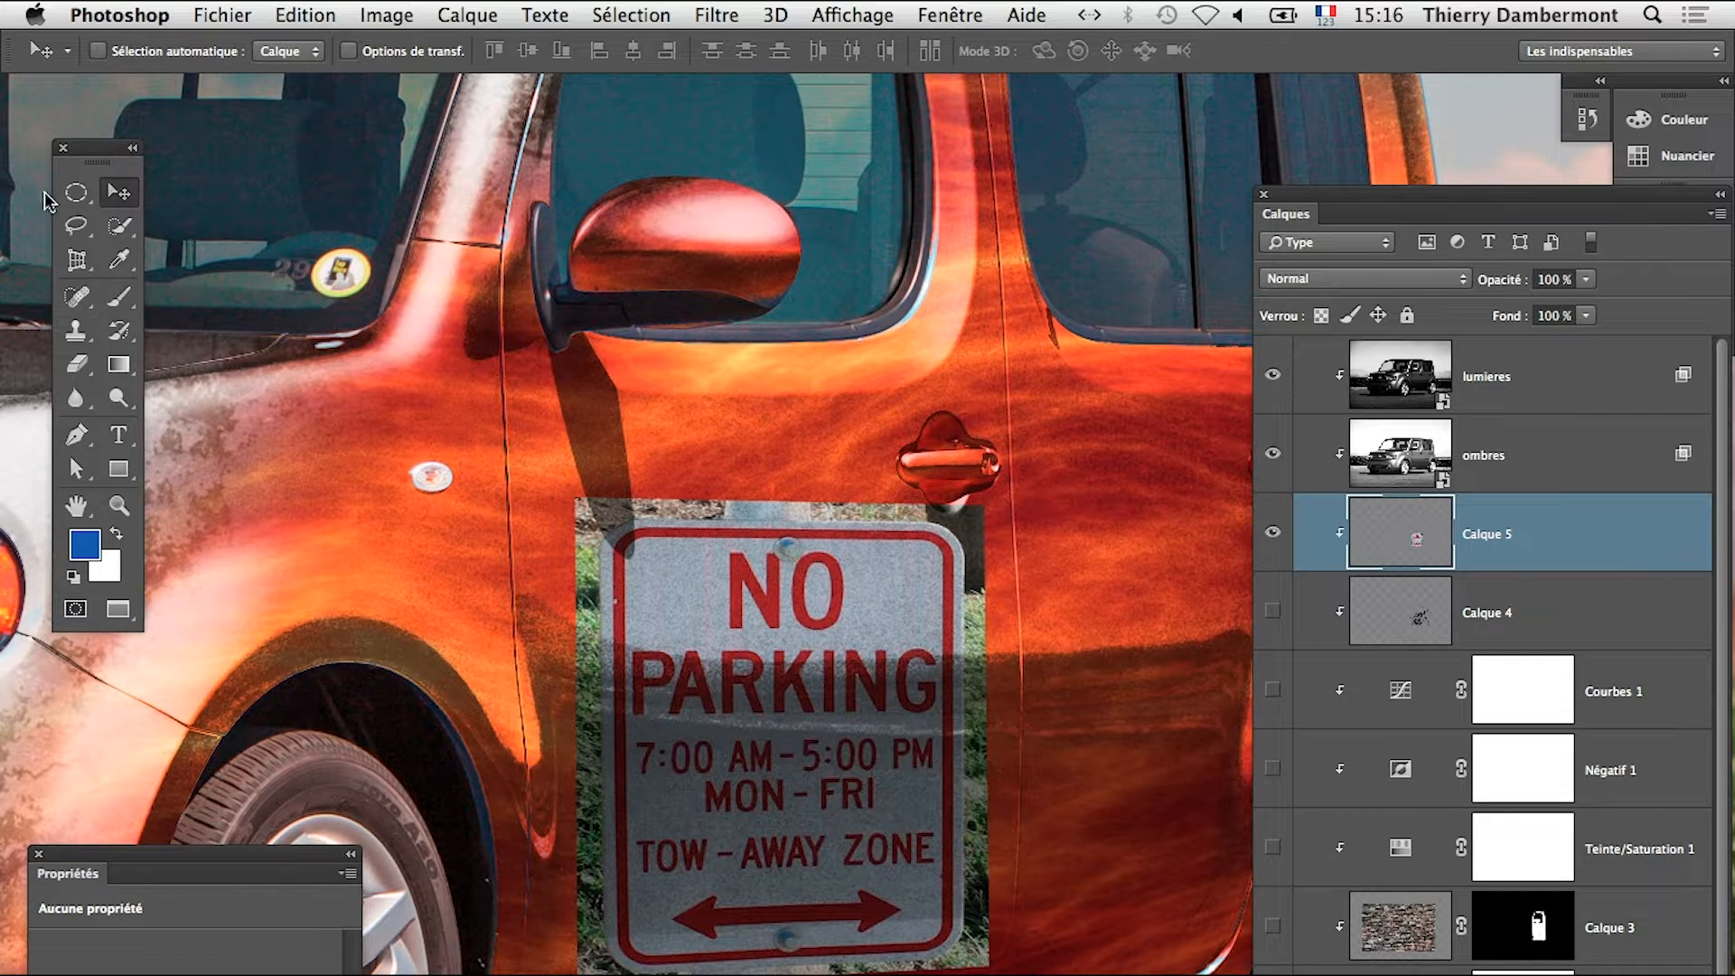
Load the outline of the sign layer Calque 5 as a selection
{"action": "left_click", "coordinate": [1418, 542], "text": "ctrl"}
{"action": "left_click", "coordinate": [699, 11]}
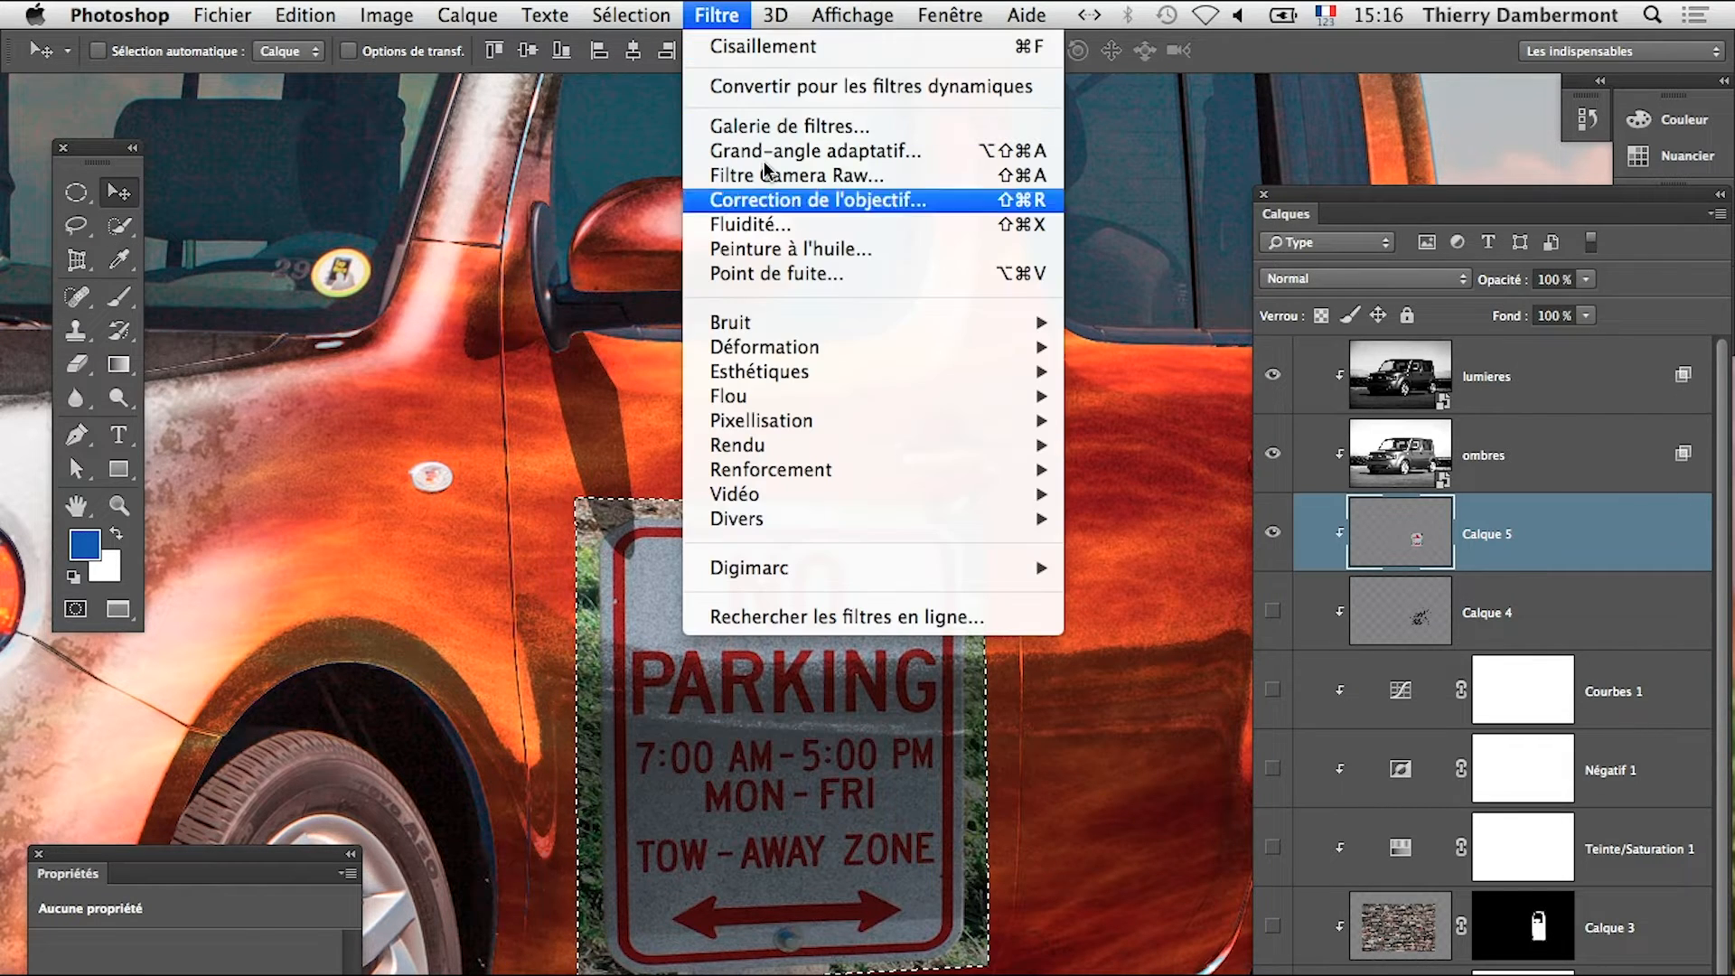
{"action": "mouse_move", "coordinate": [816, 432]}
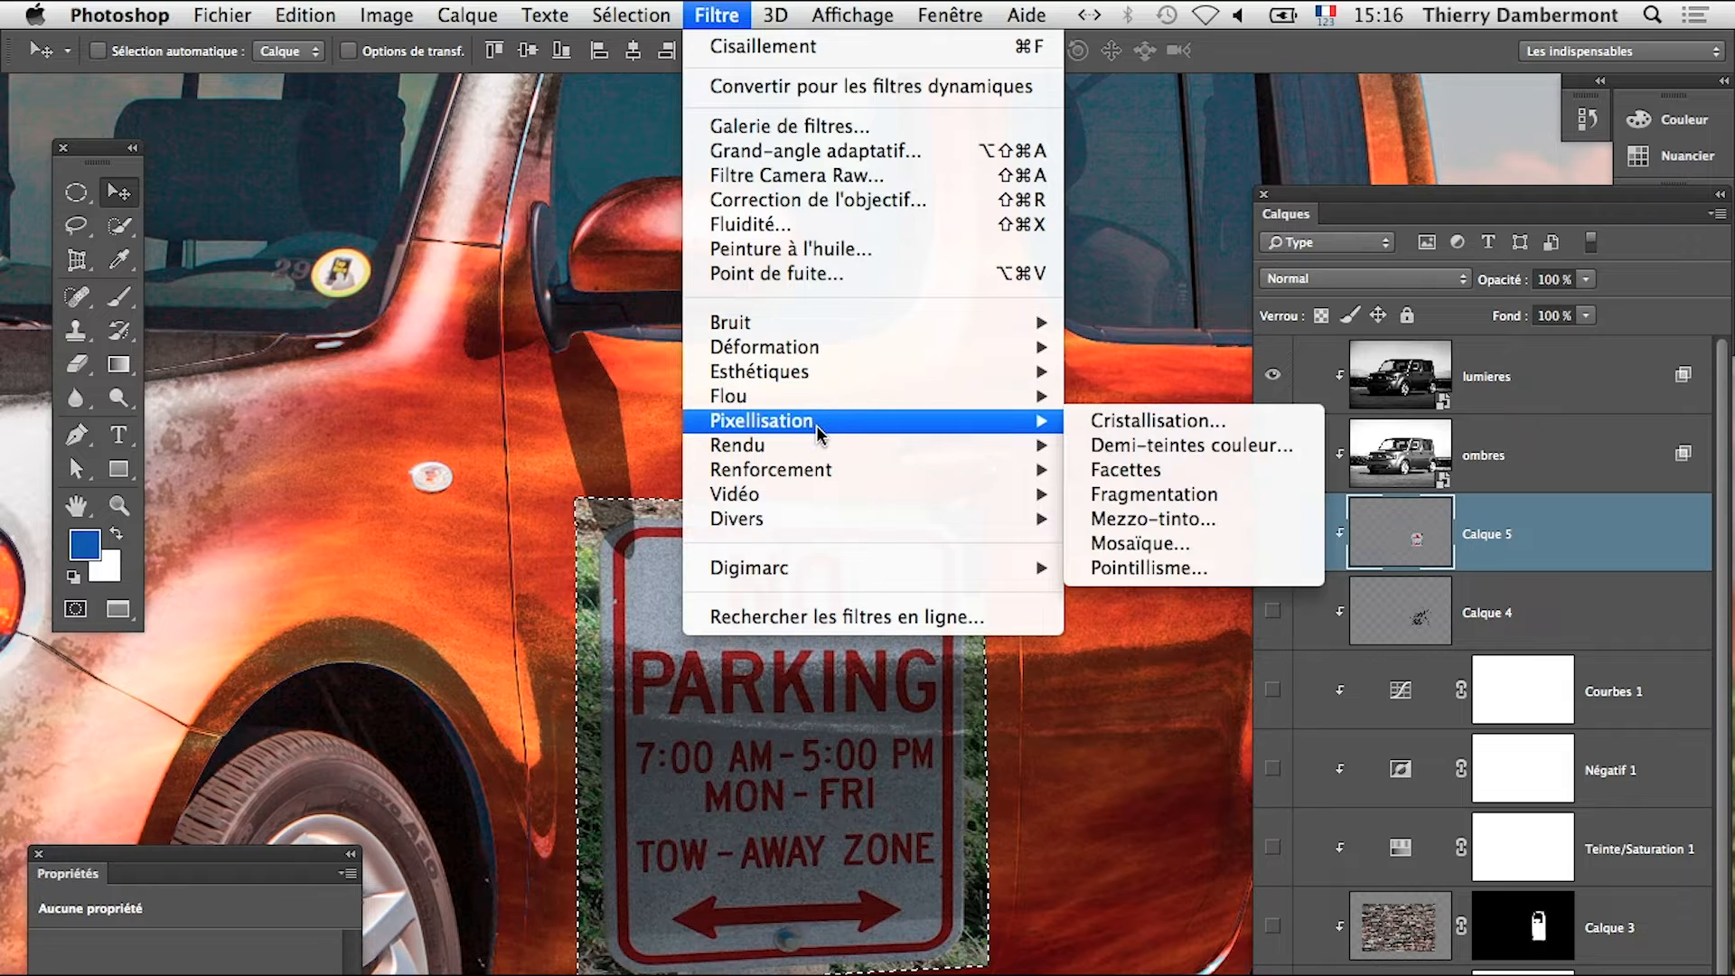
{"action": "mouse_move", "coordinate": [826, 398]}
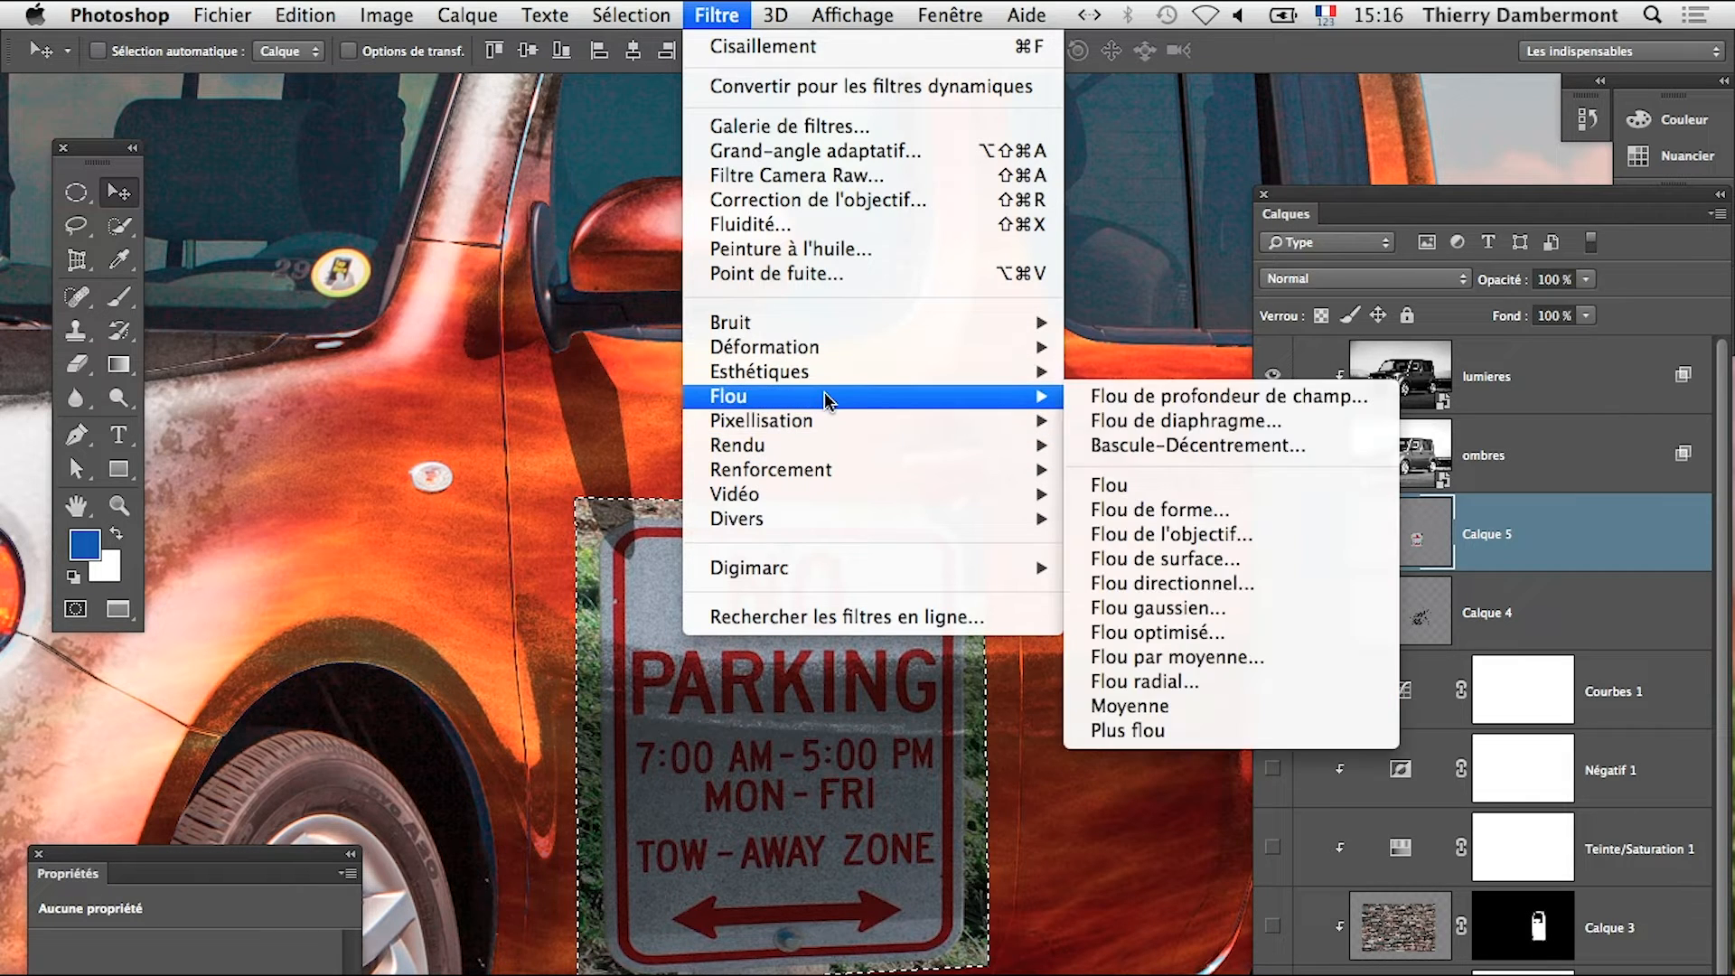
{"action": "left_click", "coordinate": [1120, 348]}
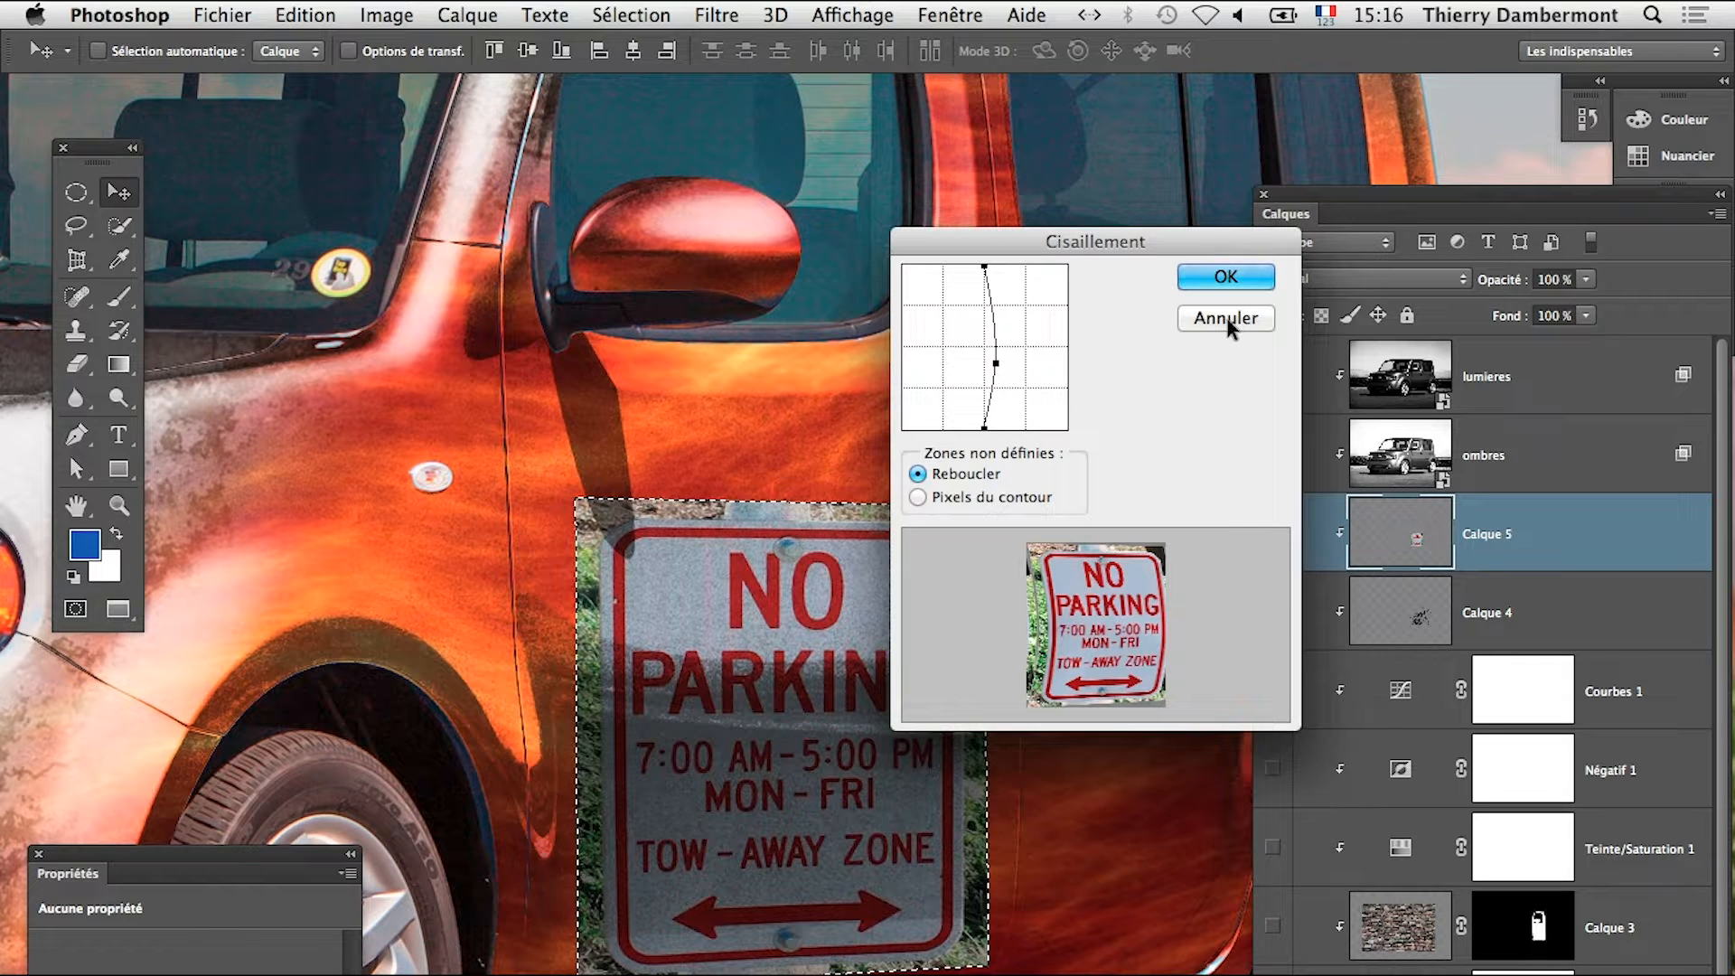
{"action": "left_click", "coordinate": [1227, 318]}
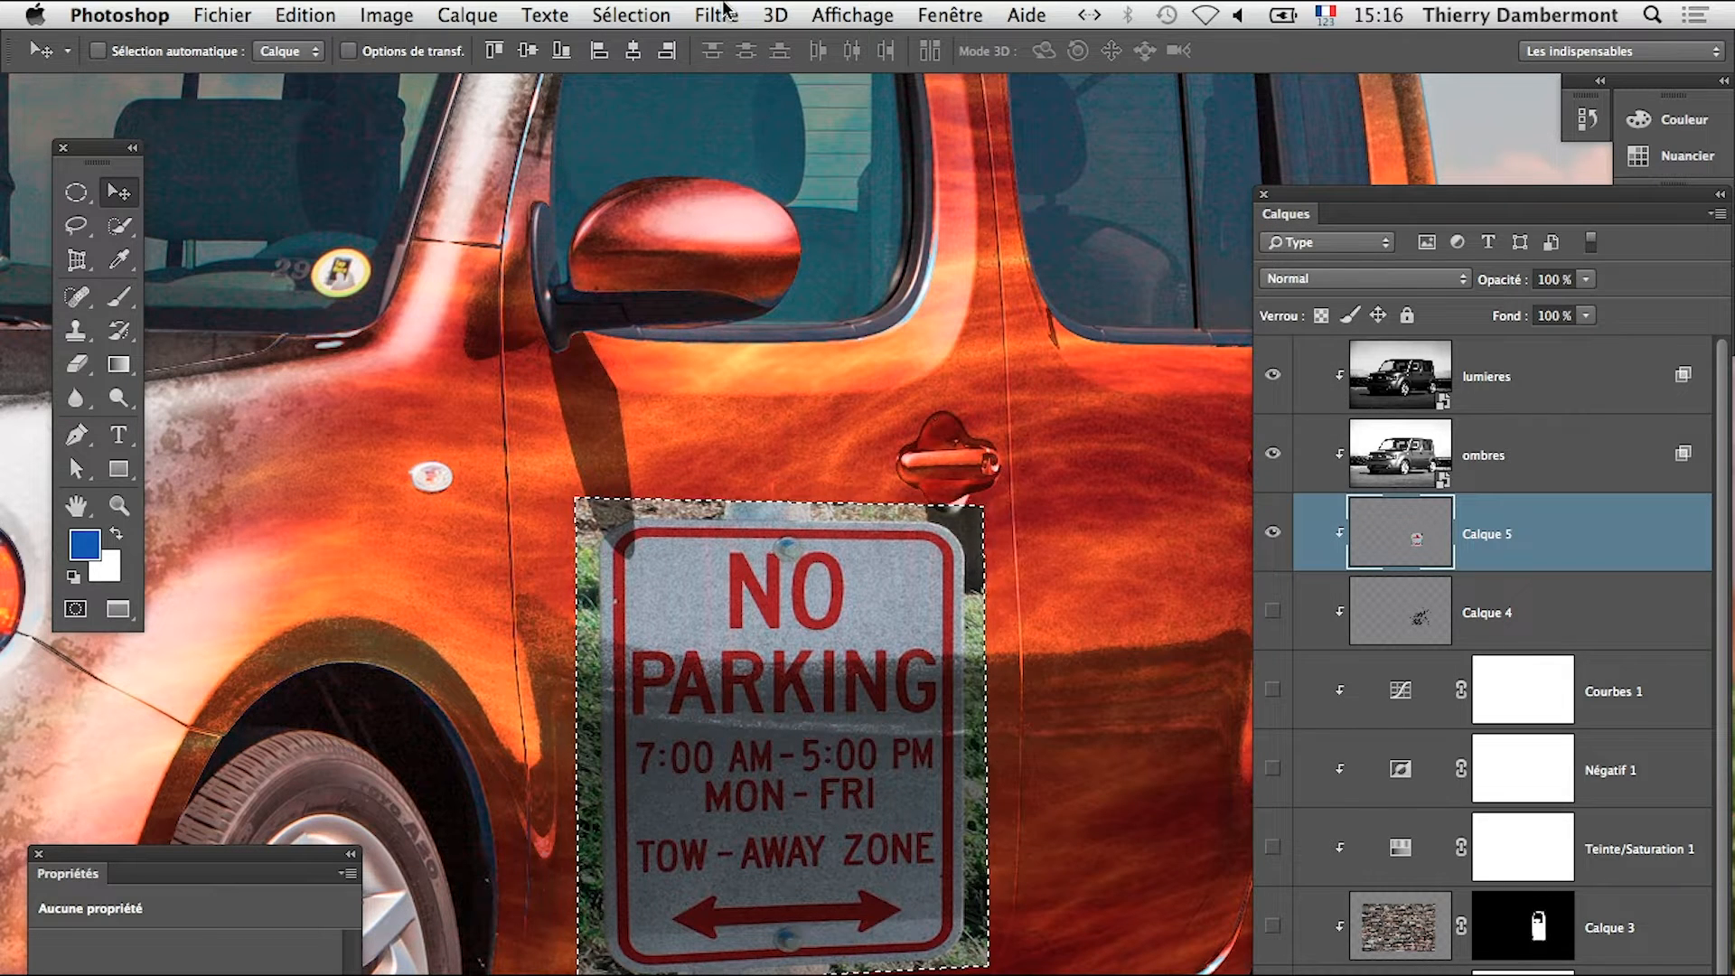
{"action": "left_click", "coordinate": [723, 12]}
{"action": "mouse_move", "coordinate": [800, 353]}
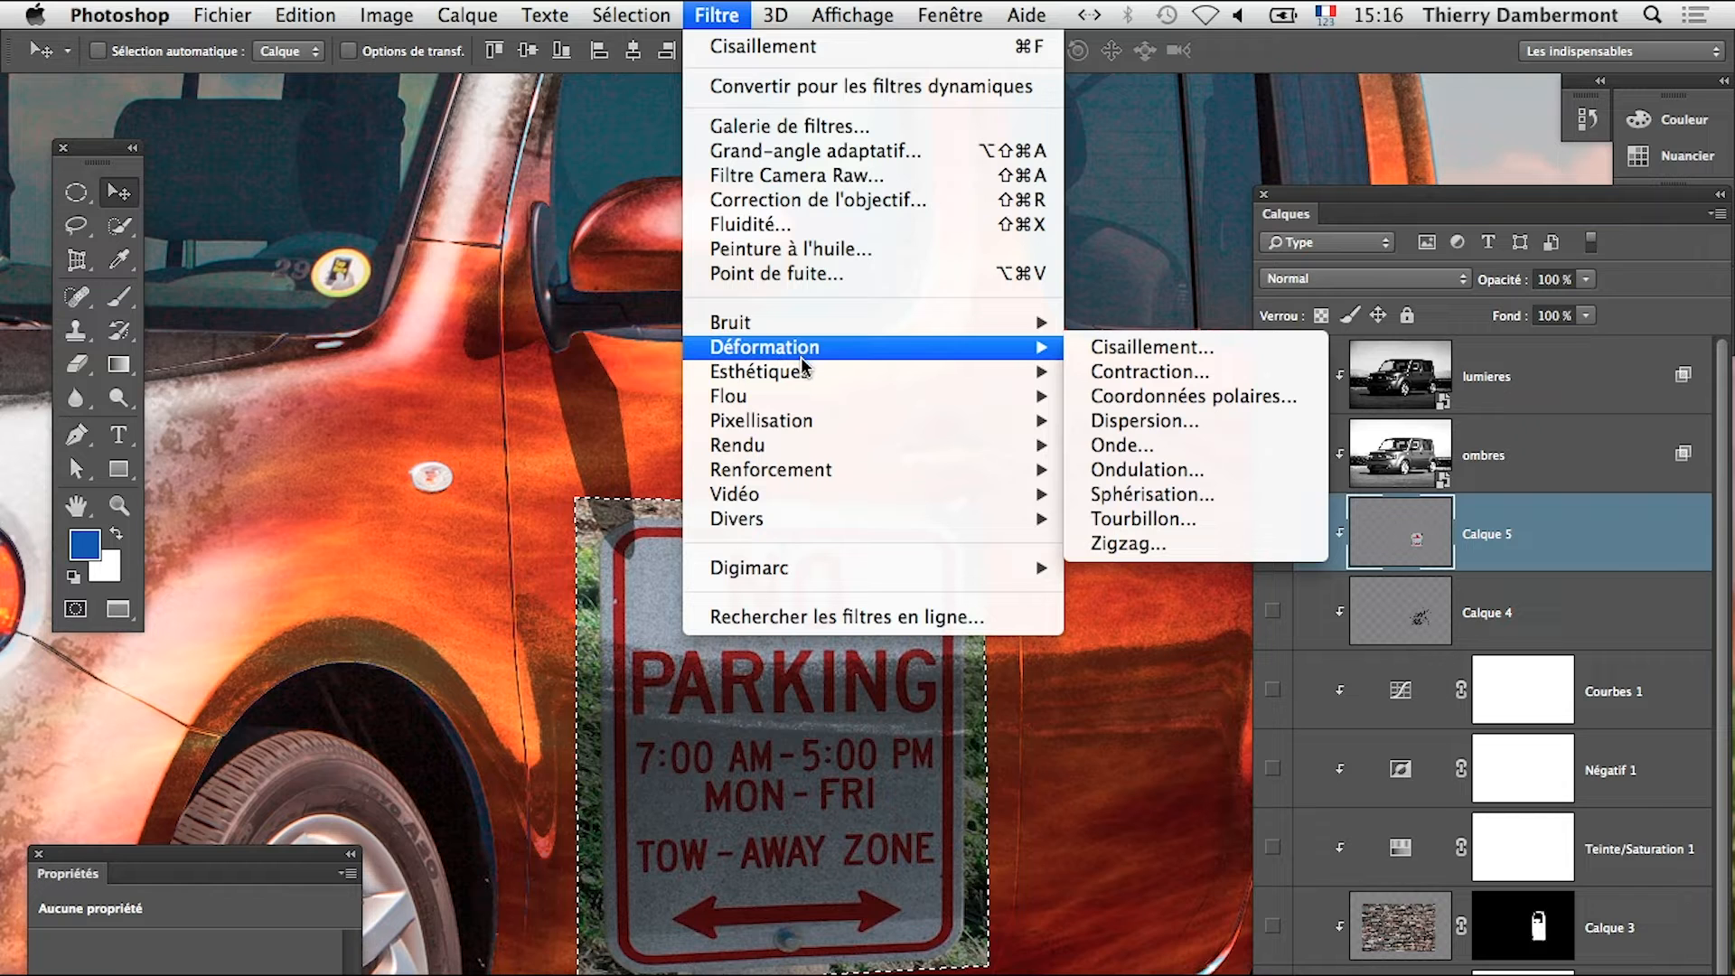
{"action": "left_click", "coordinate": [1149, 347]}
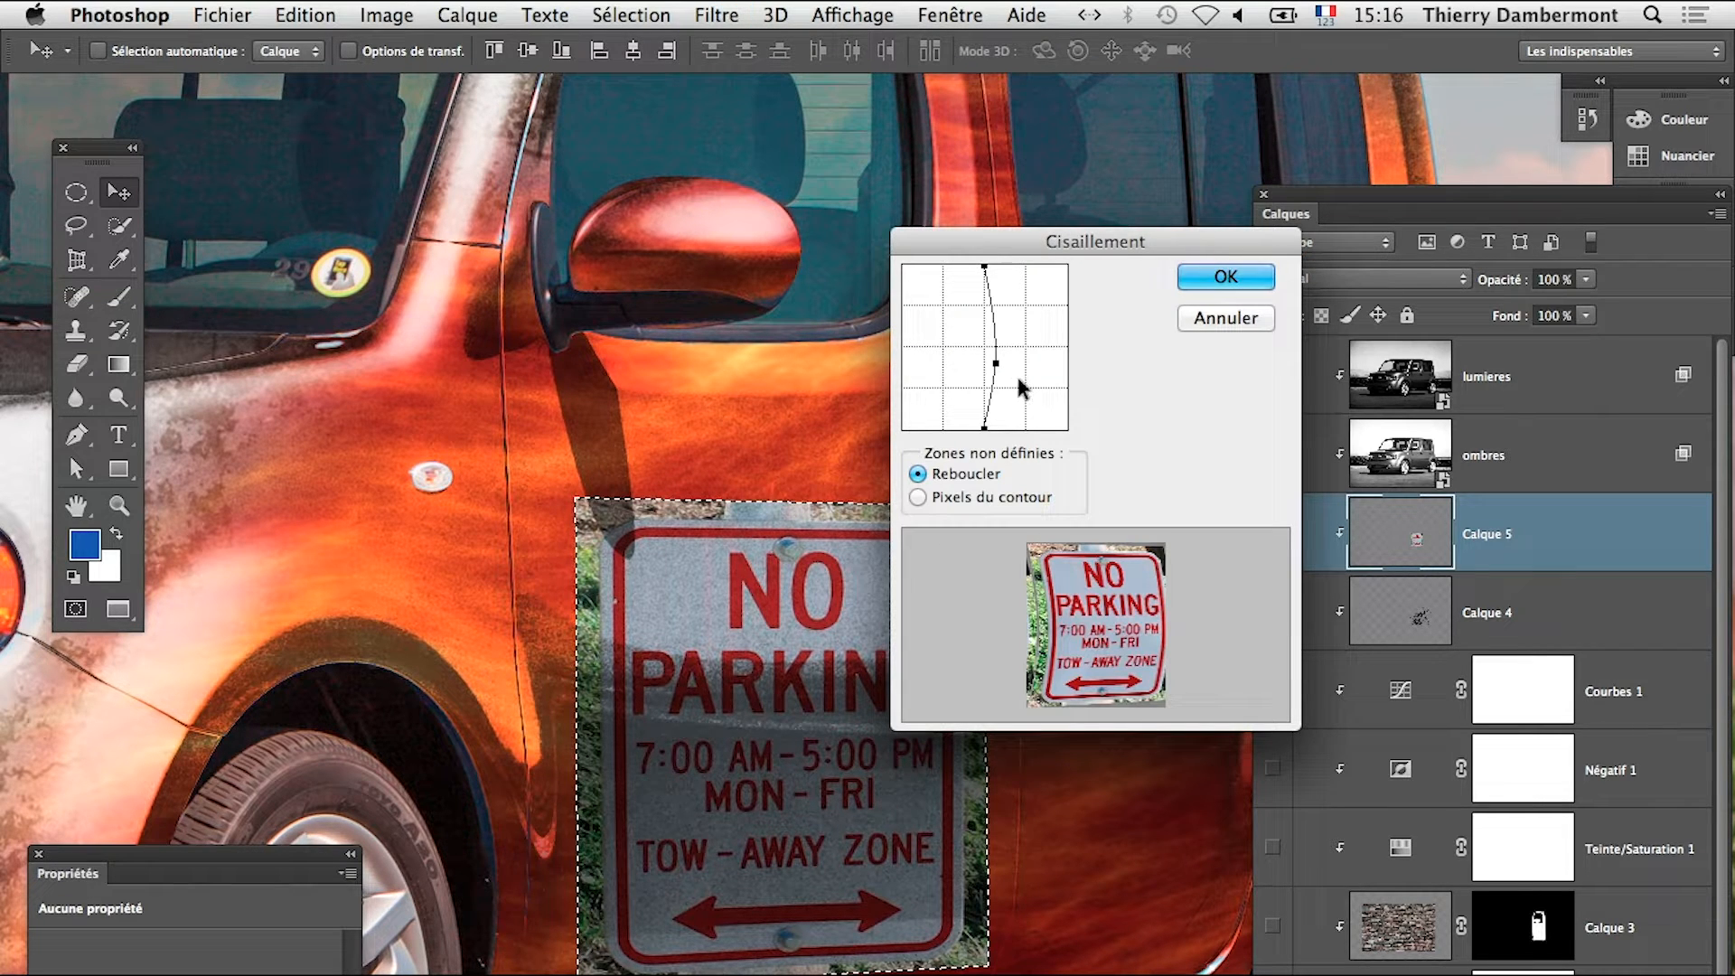
{"action": "mouse_move", "coordinate": [995, 363]}
{"action": "left_mouse_down"}
{"action": "mouse_move", "coordinate": [1020, 360]}
{"action": "mouse_move", "coordinate": [987, 353]}
{"action": "left_mouse_up"}
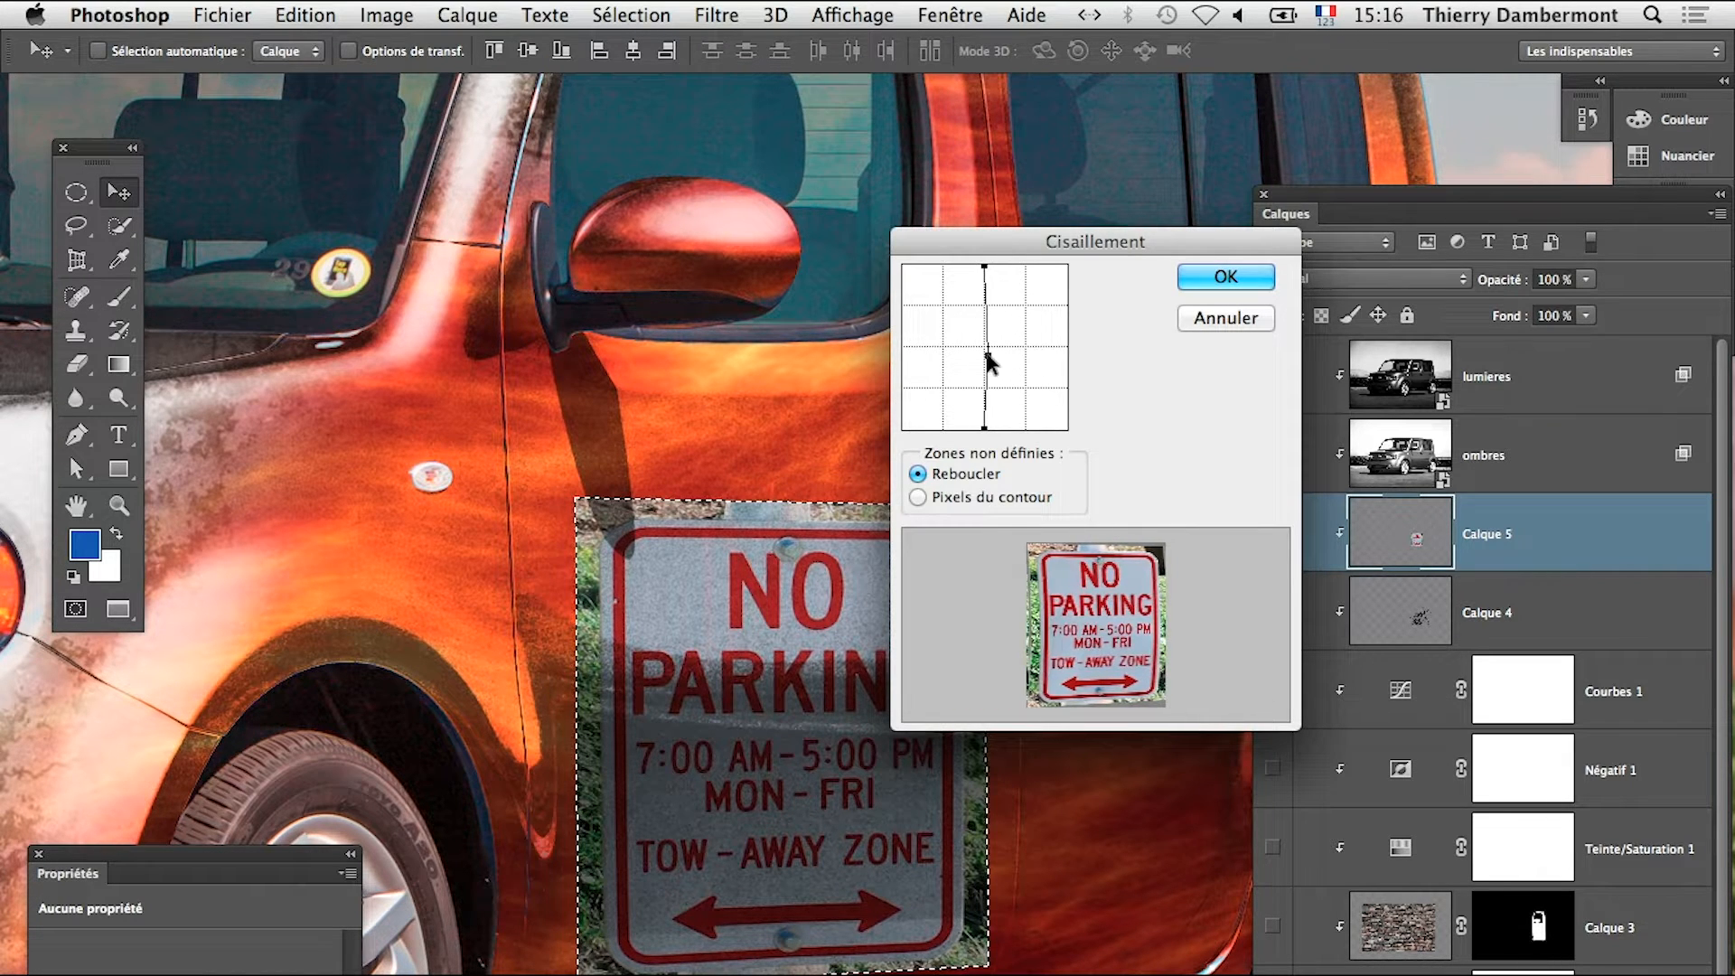
{"action": "left_click", "coordinate": [1215, 324]}
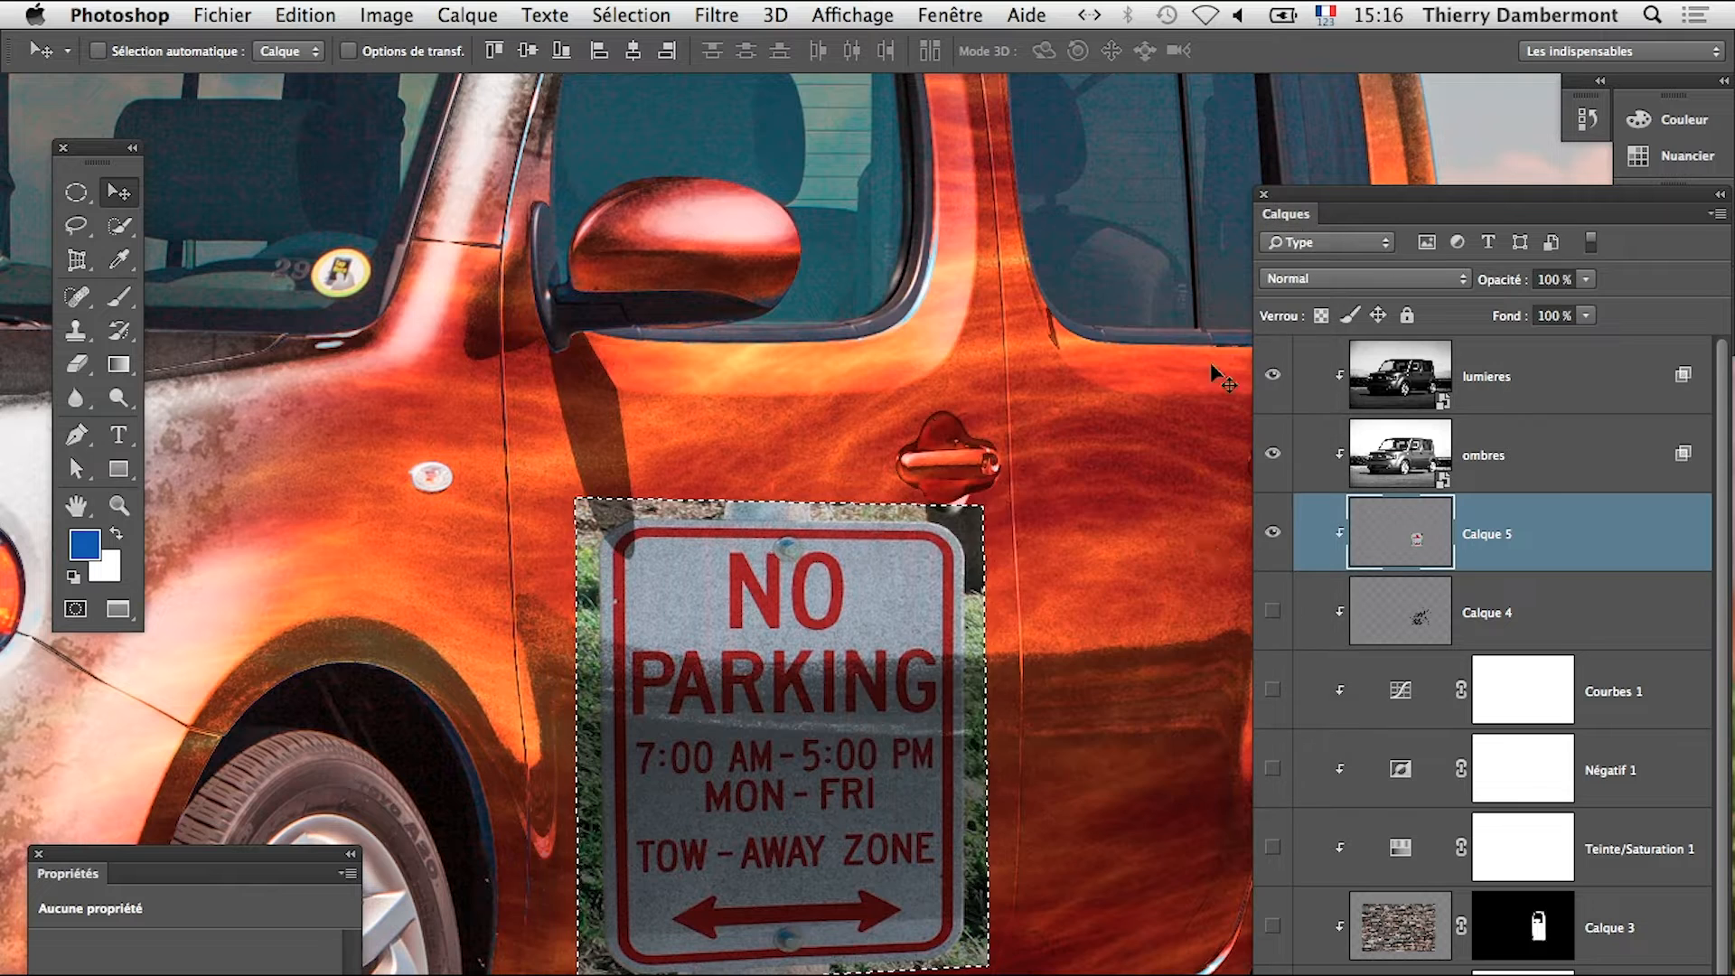
Transform the selection around the sign to about 117% width and 110% height, leaving a margin beyond its edges
{"action": "left_click", "coordinate": [646, 11]}
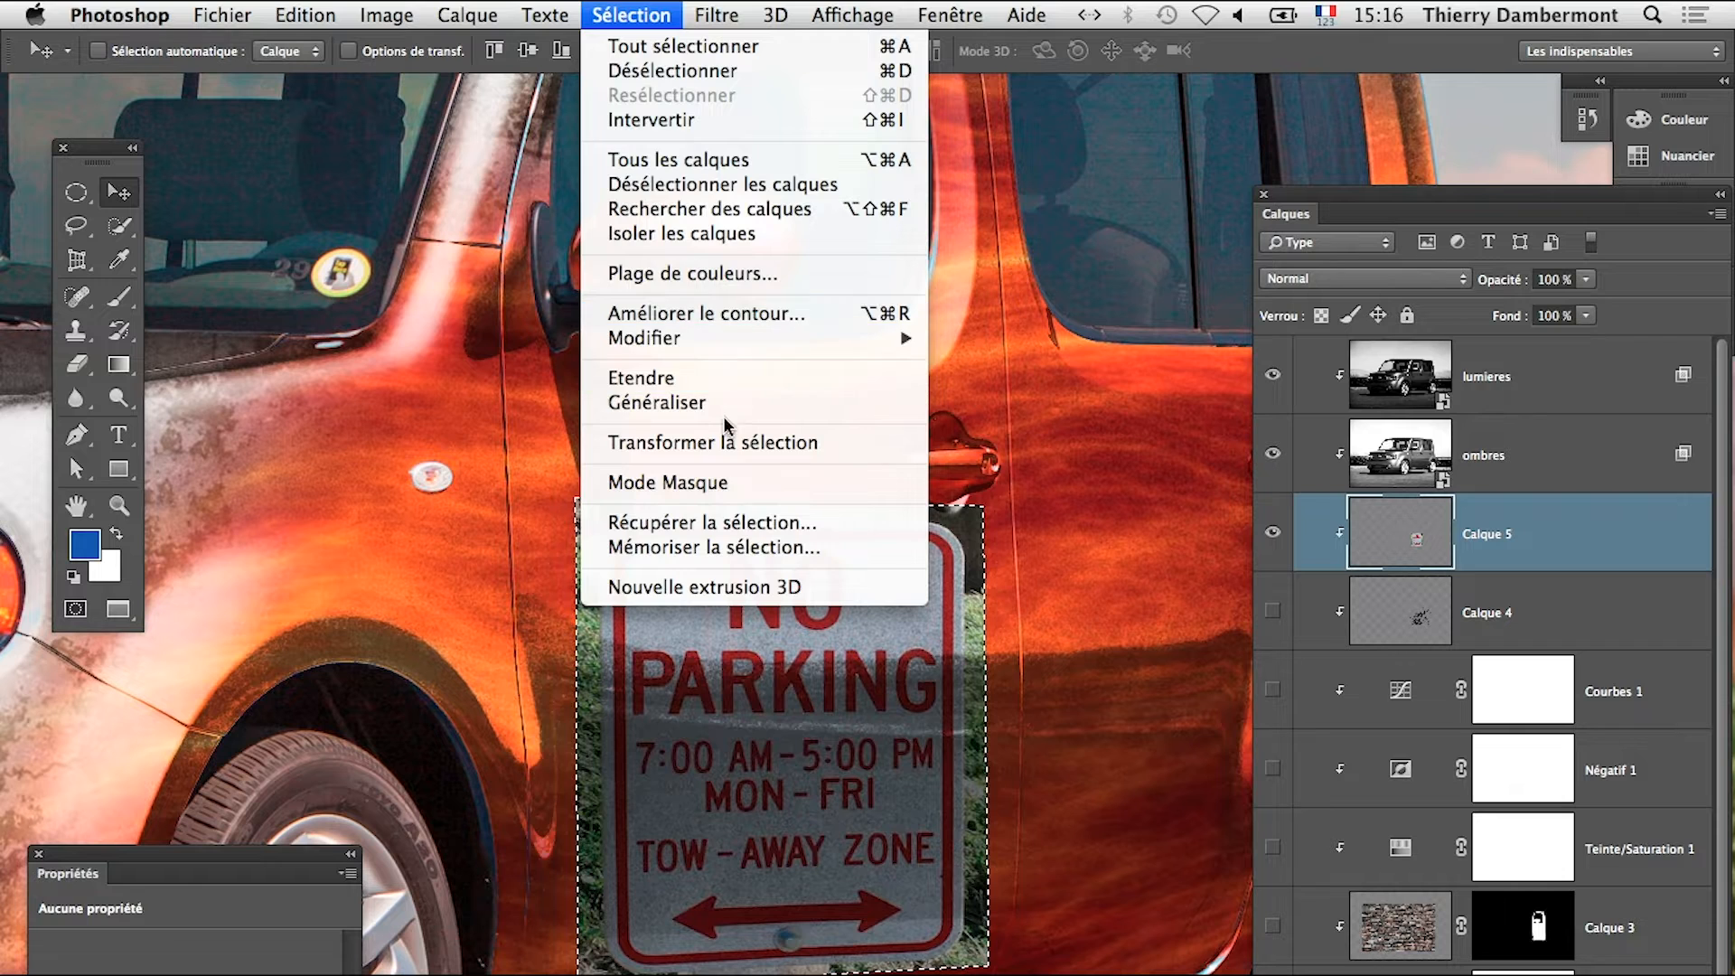
{"action": "left_click", "coordinate": [722, 442]}
{"action": "left_click_drag", "start_coordinate": [985, 504], "coordinate": [1018, 470]}
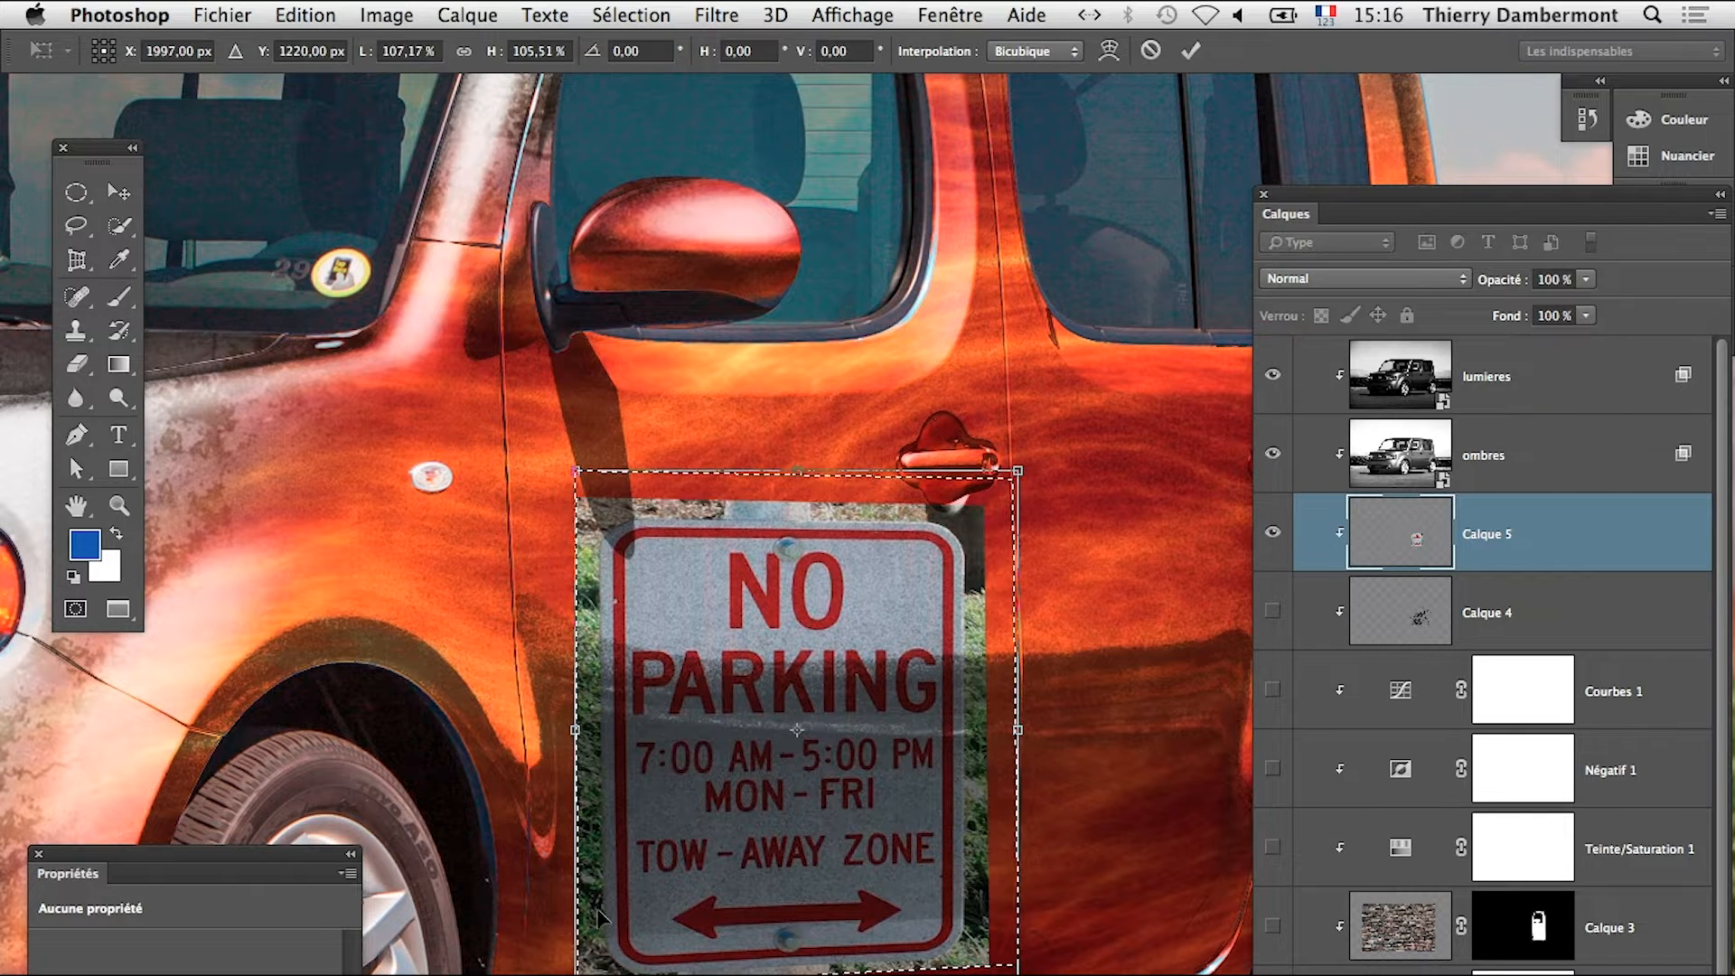
{"action": "left_click_drag", "start_coordinate": [576, 728], "coordinate": [534, 730]}
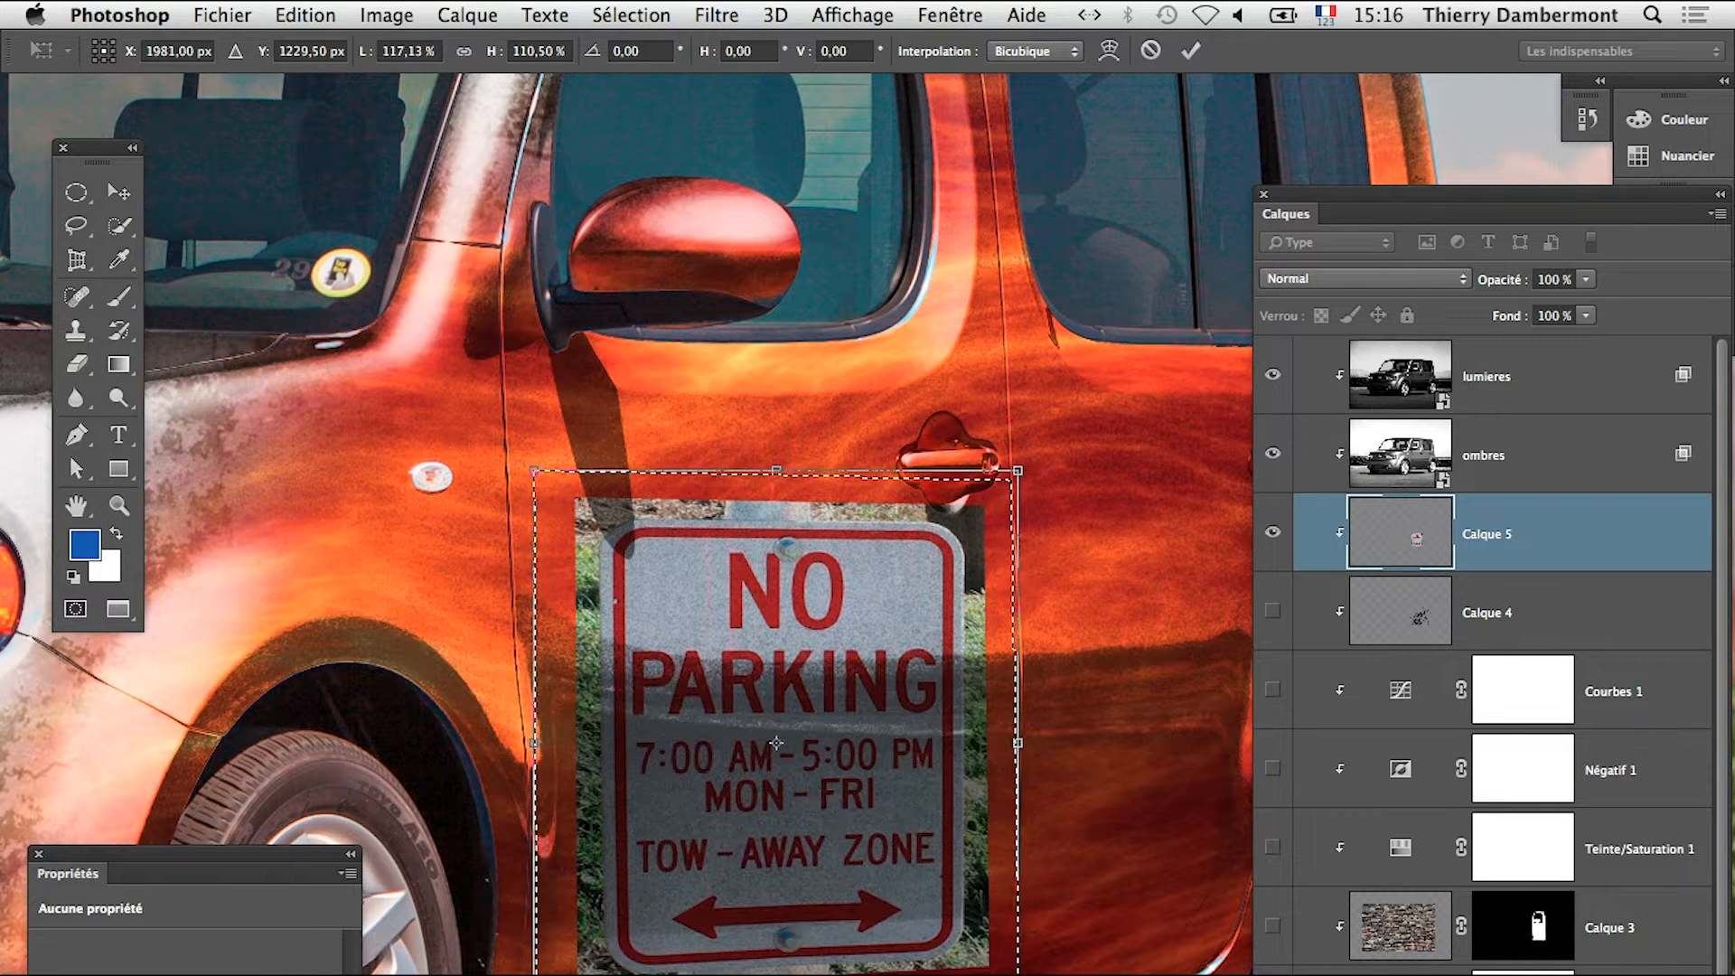
{"action": "key", "text": "Return"}
Apply the Shear filter (Cisaillement) to the sign with a gentle bow at the curve's middle, and clear the selection
{"action": "left_click", "coordinate": [710, 14]}
{"action": "mouse_move", "coordinate": [839, 451]}
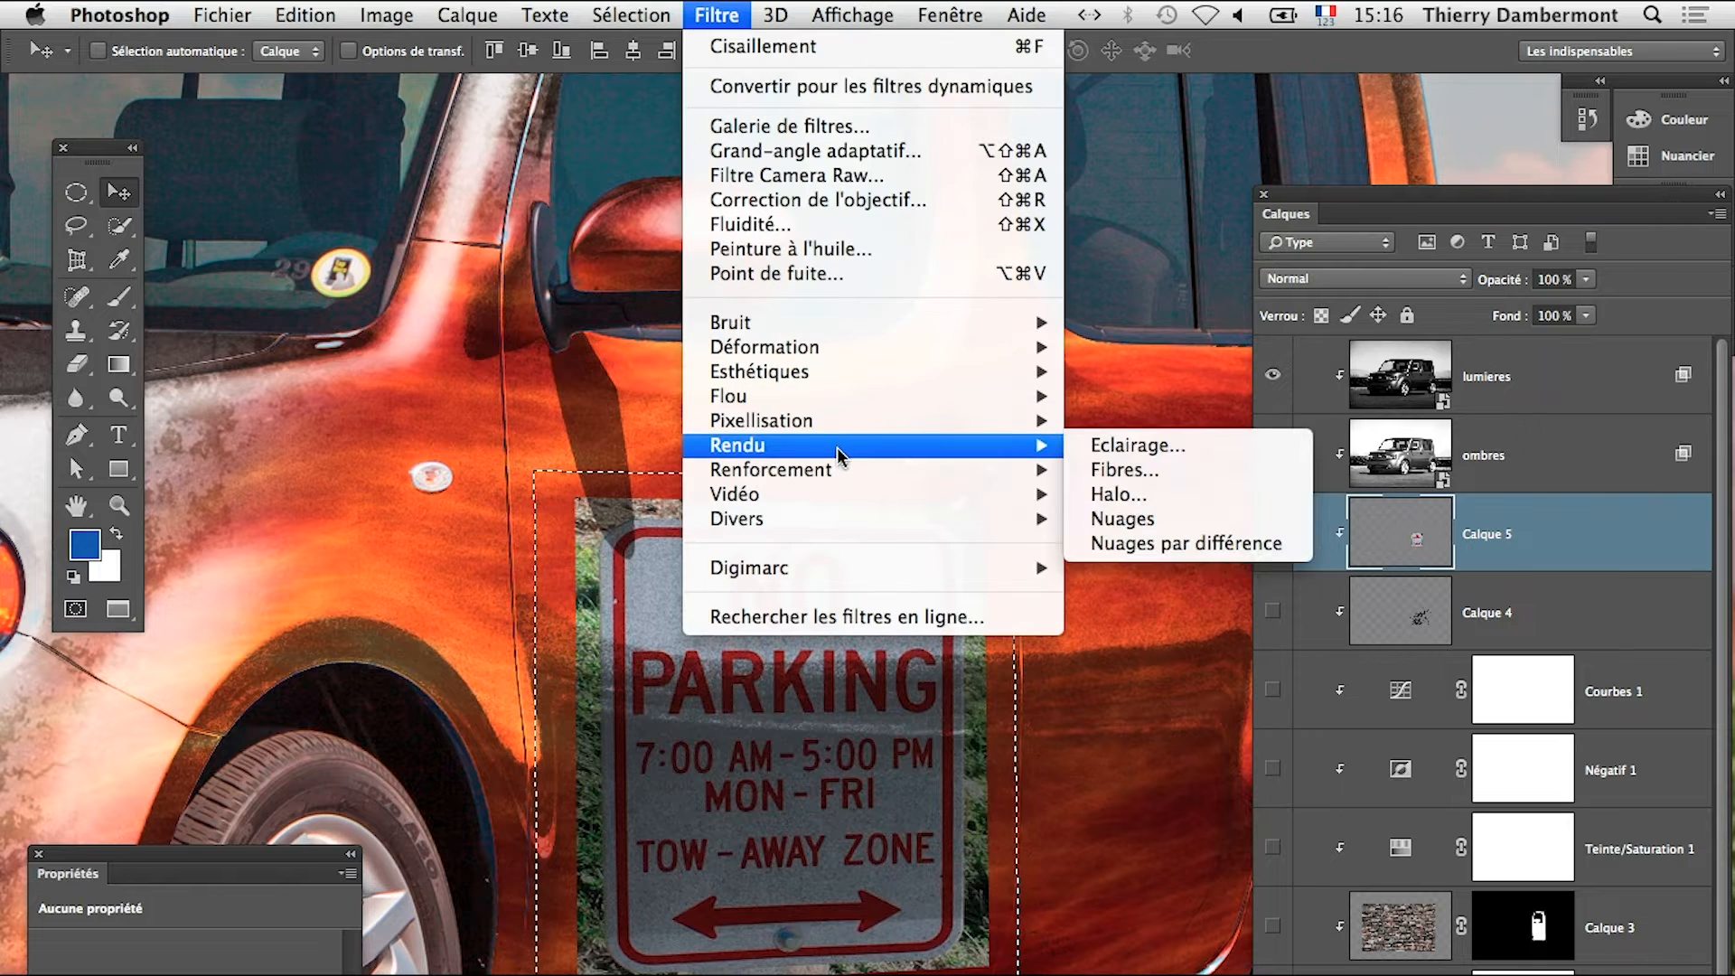
{"action": "mouse_move", "coordinate": [844, 349]}
{"action": "left_click", "coordinate": [1129, 347]}
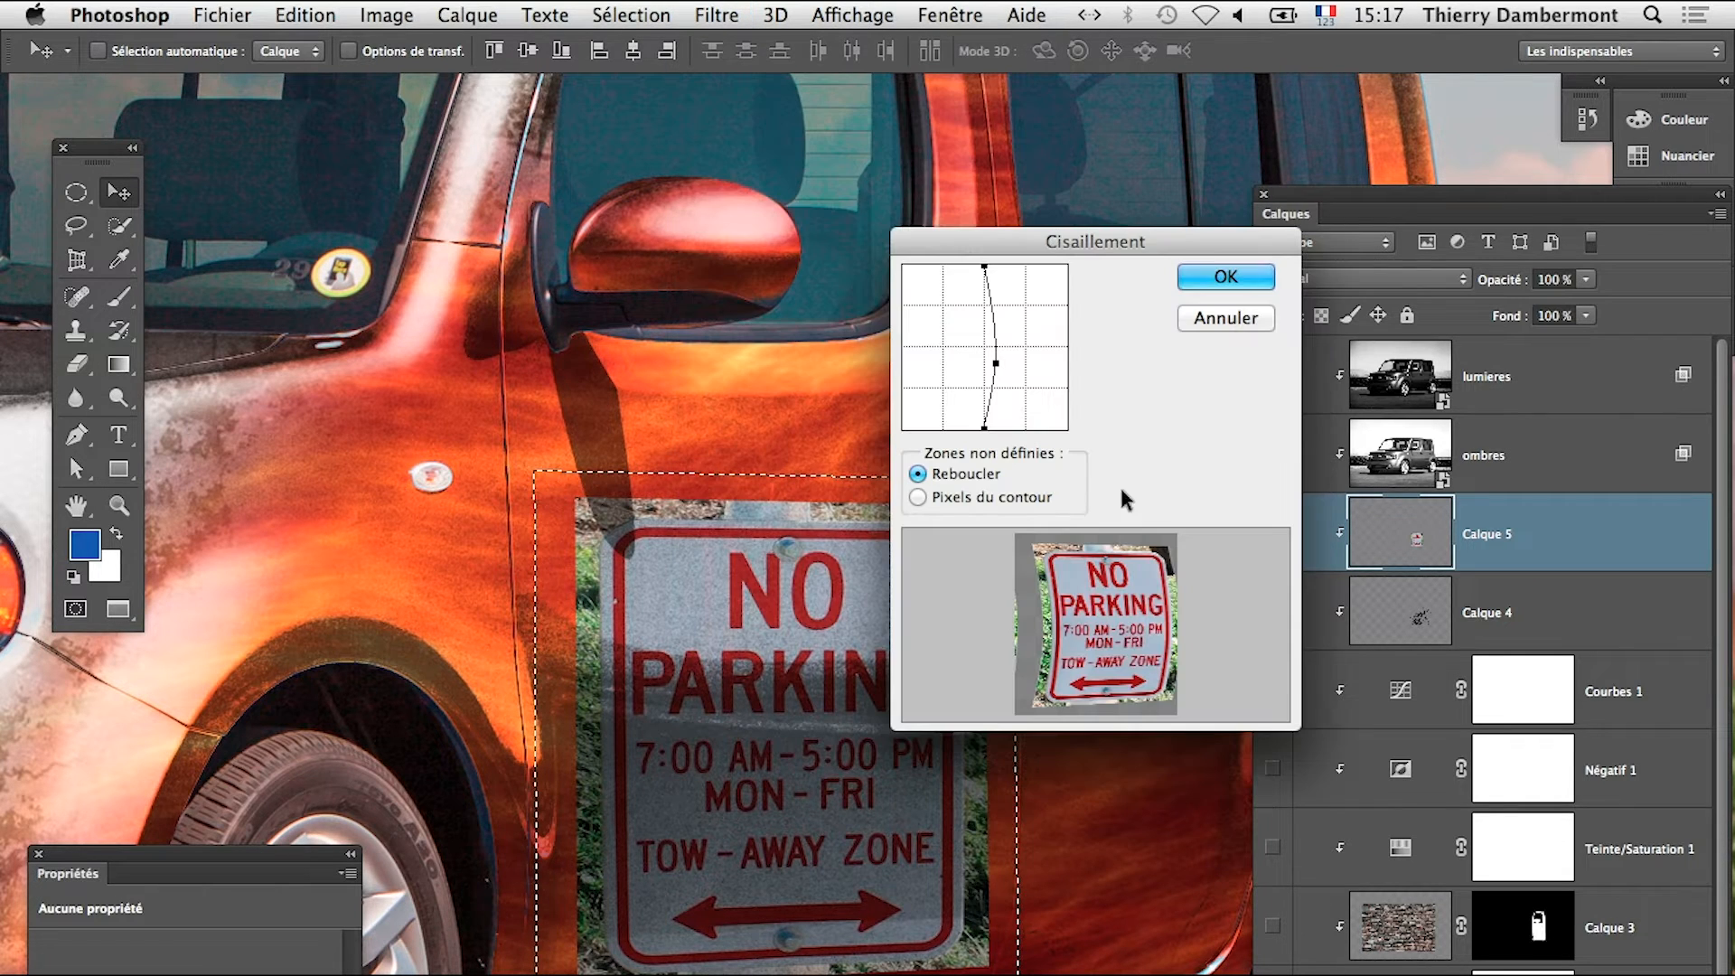
{"action": "mouse_move", "coordinate": [996, 364]}
{"action": "left_mouse_down"}
{"action": "mouse_move", "coordinate": [976, 344]}
{"action": "mouse_move", "coordinate": [993, 343]}
{"action": "left_mouse_up"}
{"action": "left_click", "coordinate": [1225, 276]}
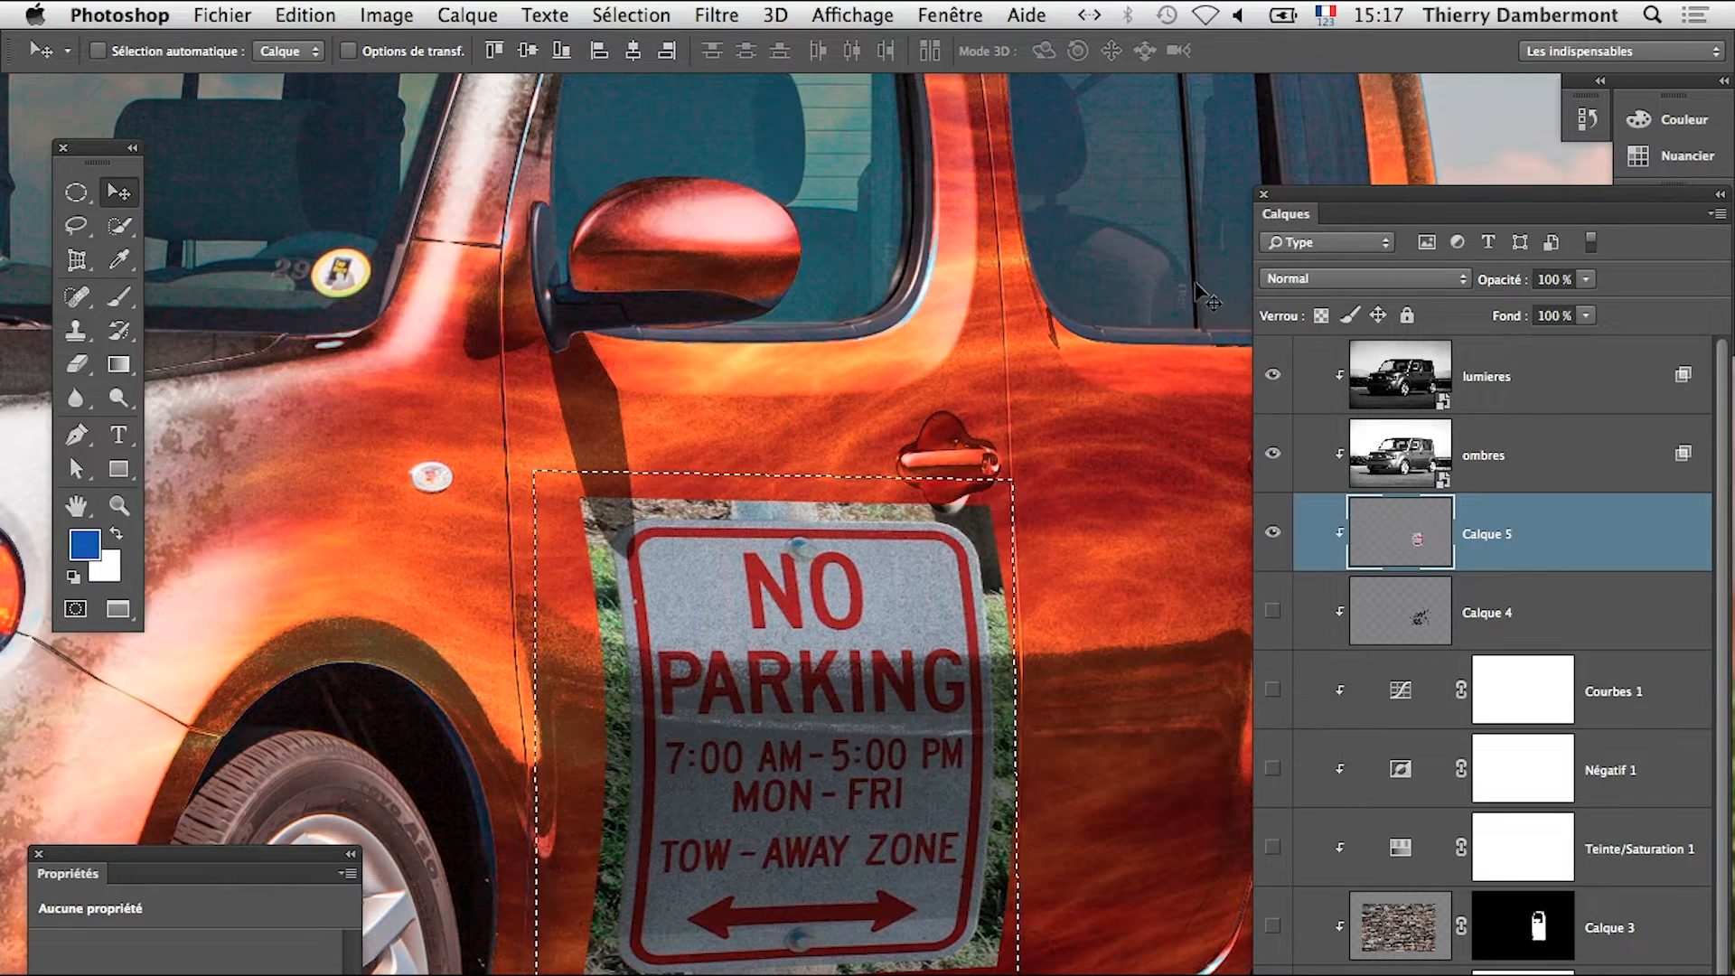
{"action": "key", "text": "super+d"}
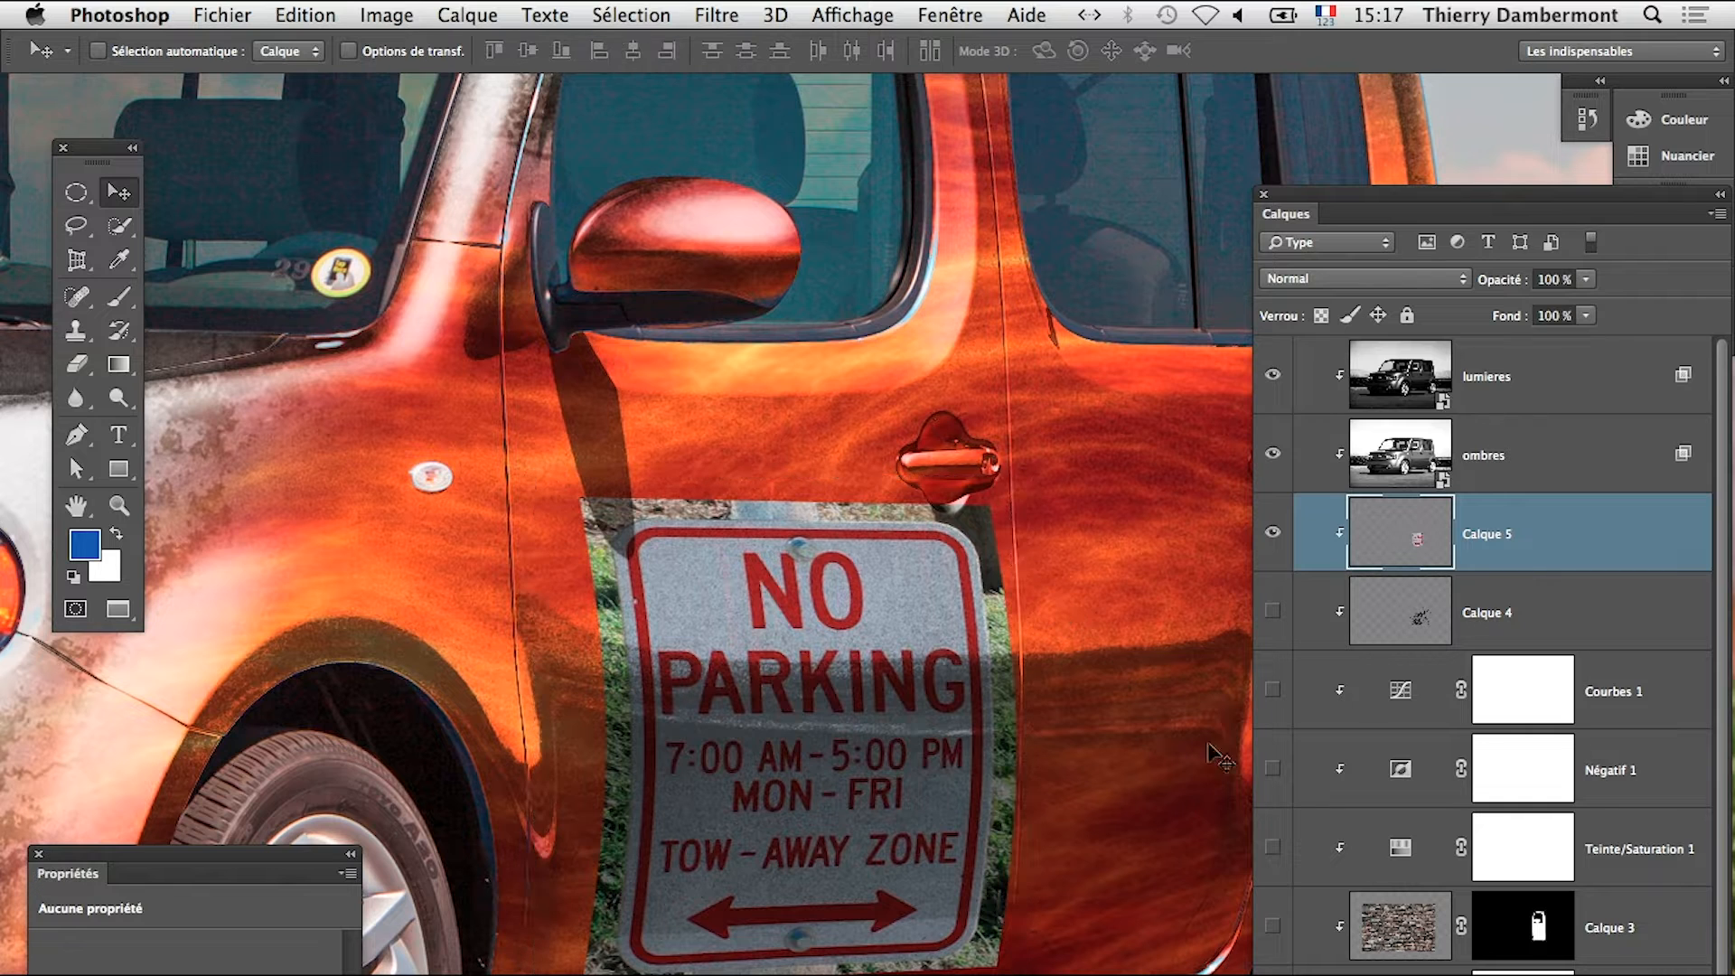
Try adding a reveal-all layer mask to the sign layer Calque 5, and undo the mask
{"action": "left_click_drag", "start_coordinate": [910, 678], "coordinate": [892, 558]}
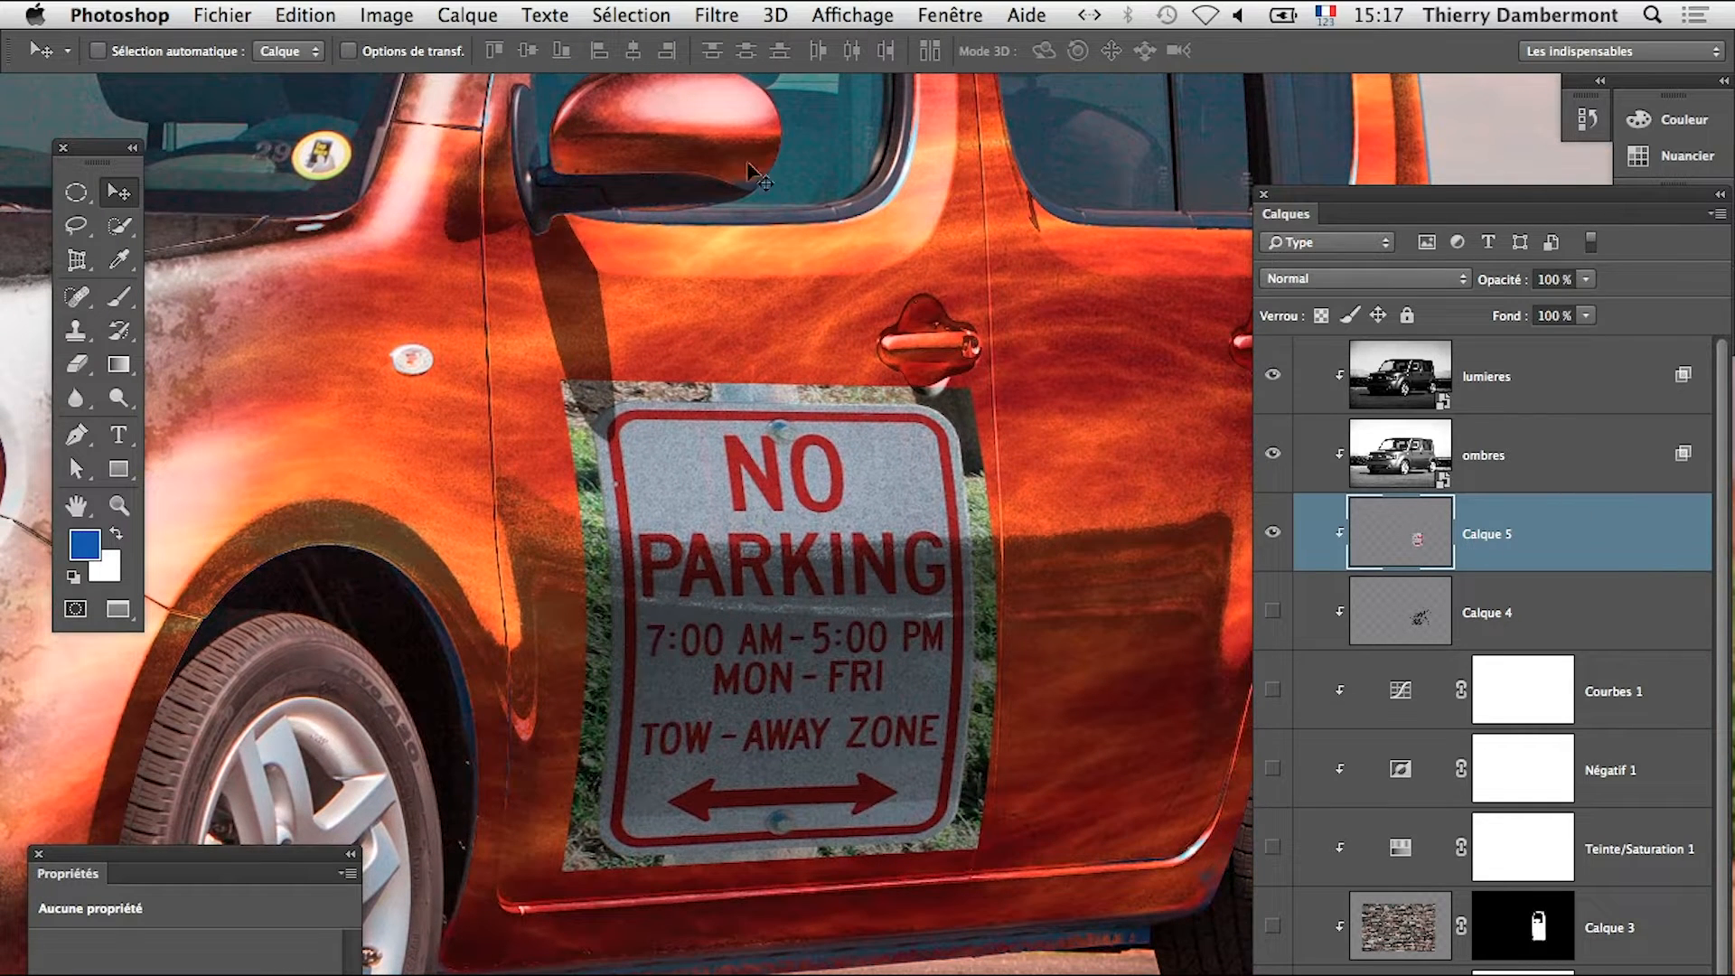
{"action": "left_click", "coordinate": [485, 13]}
{"action": "mouse_move", "coordinate": [759, 338]}
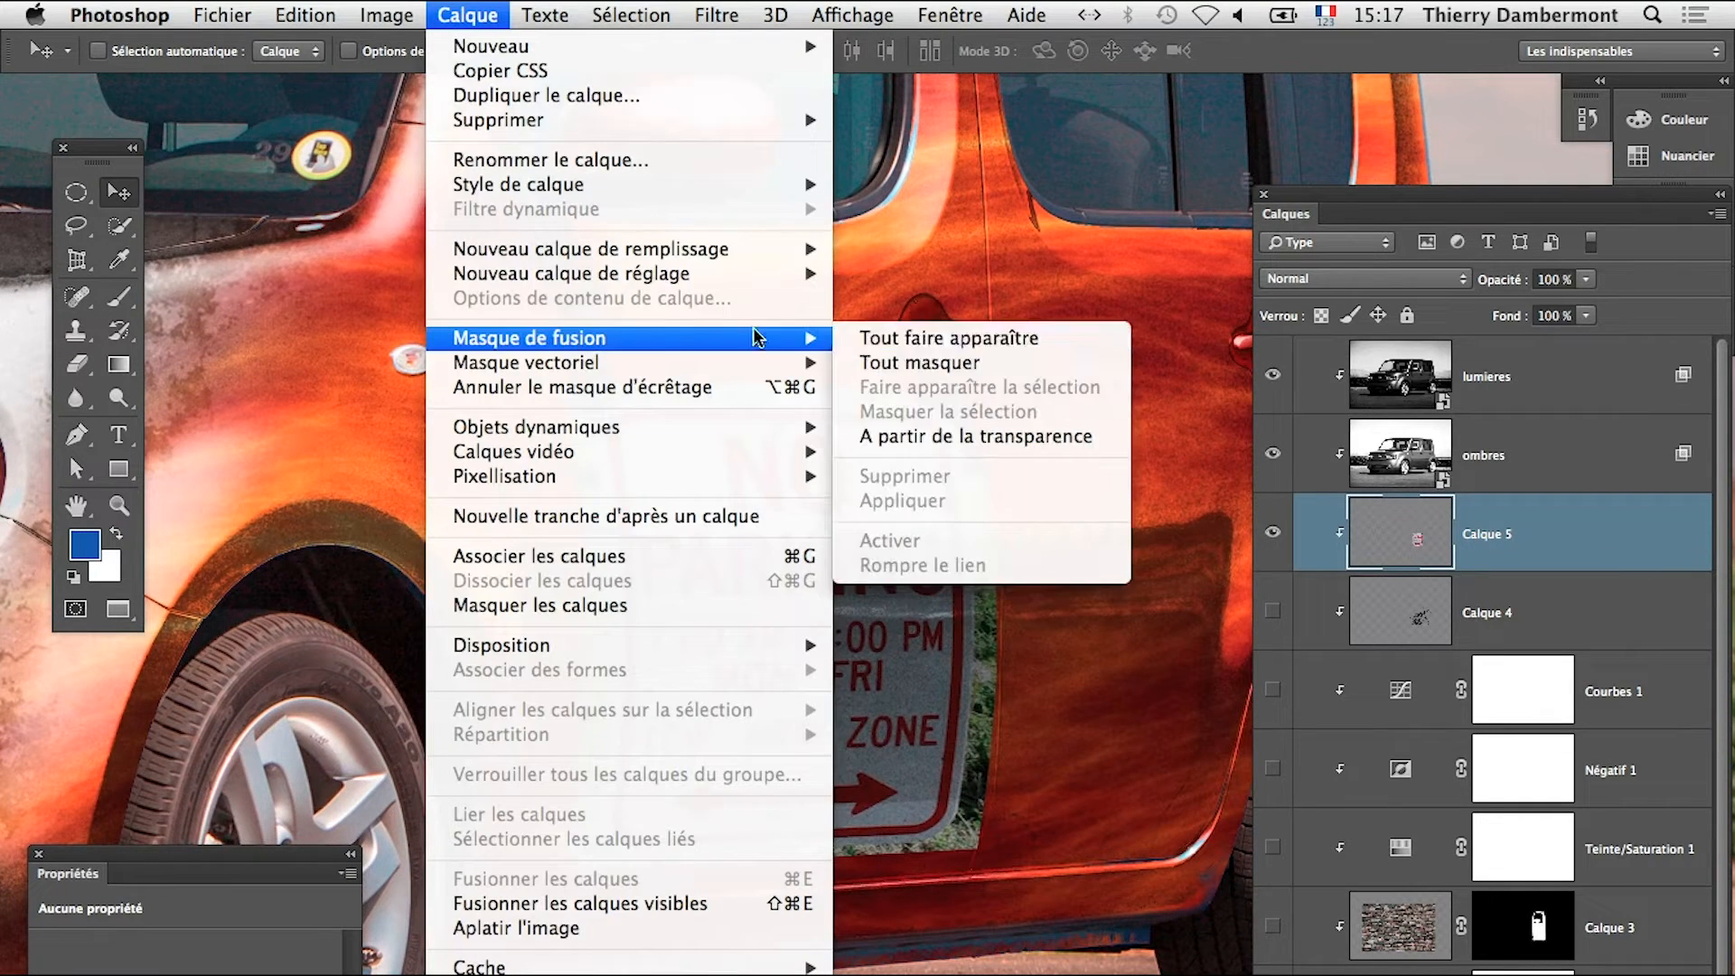
{"action": "left_click", "coordinate": [915, 334]}
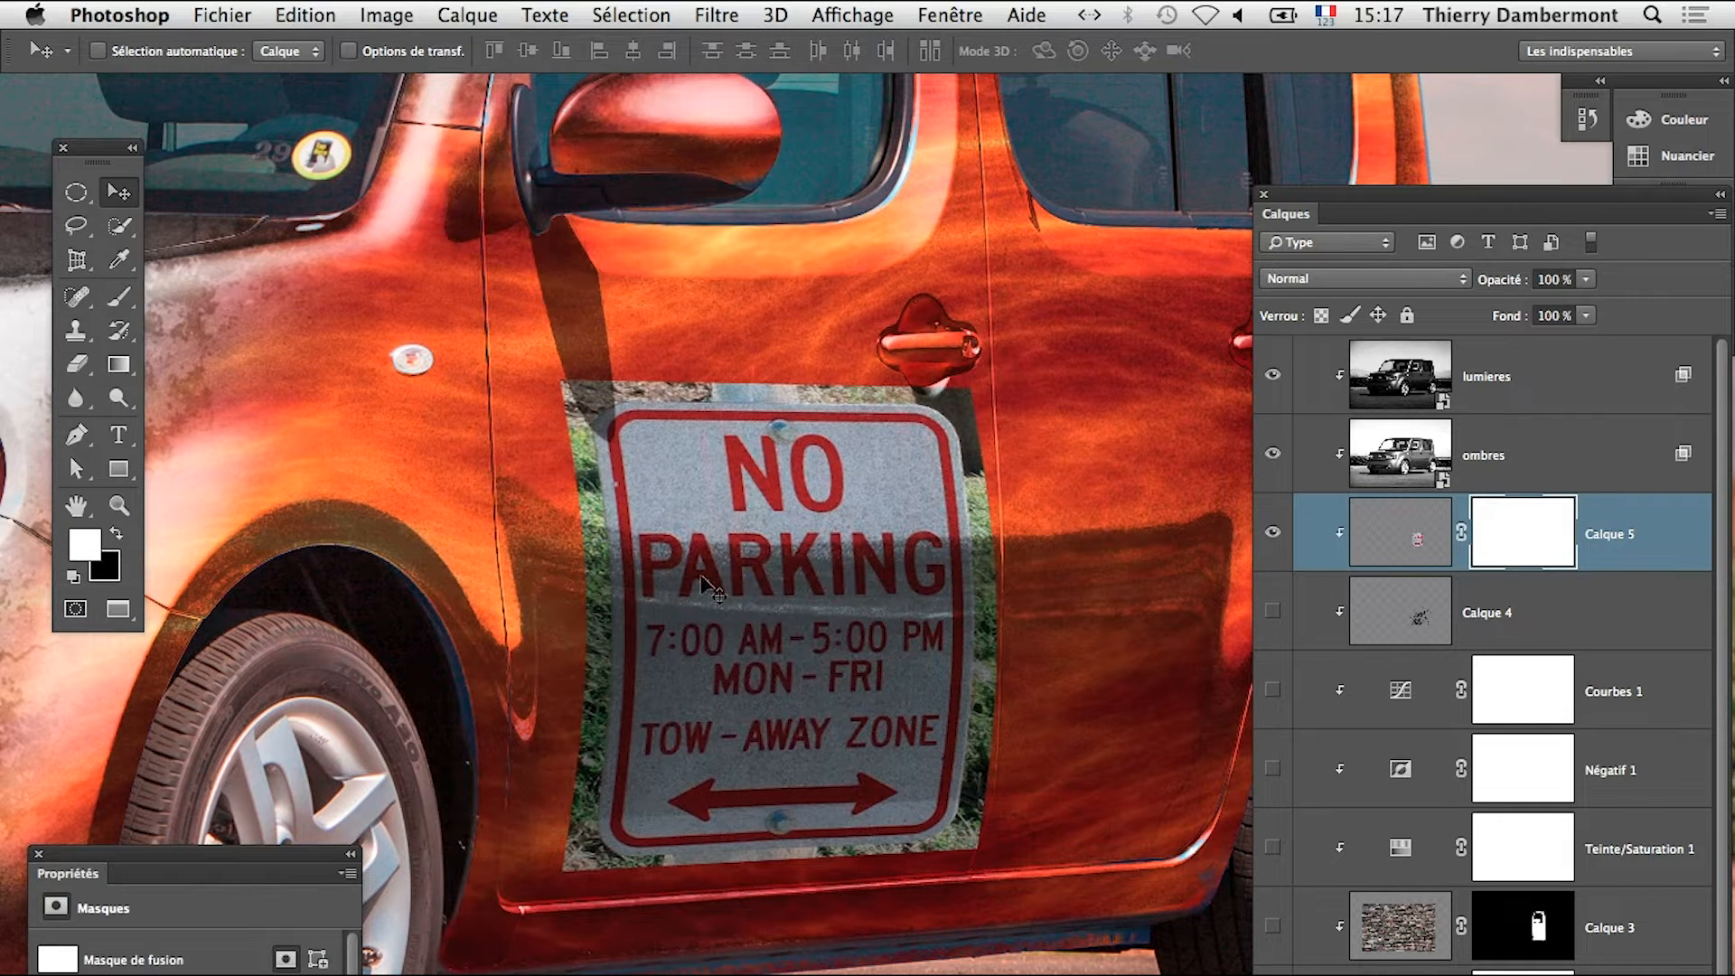
{"action": "left_click", "coordinate": [796, 601]}
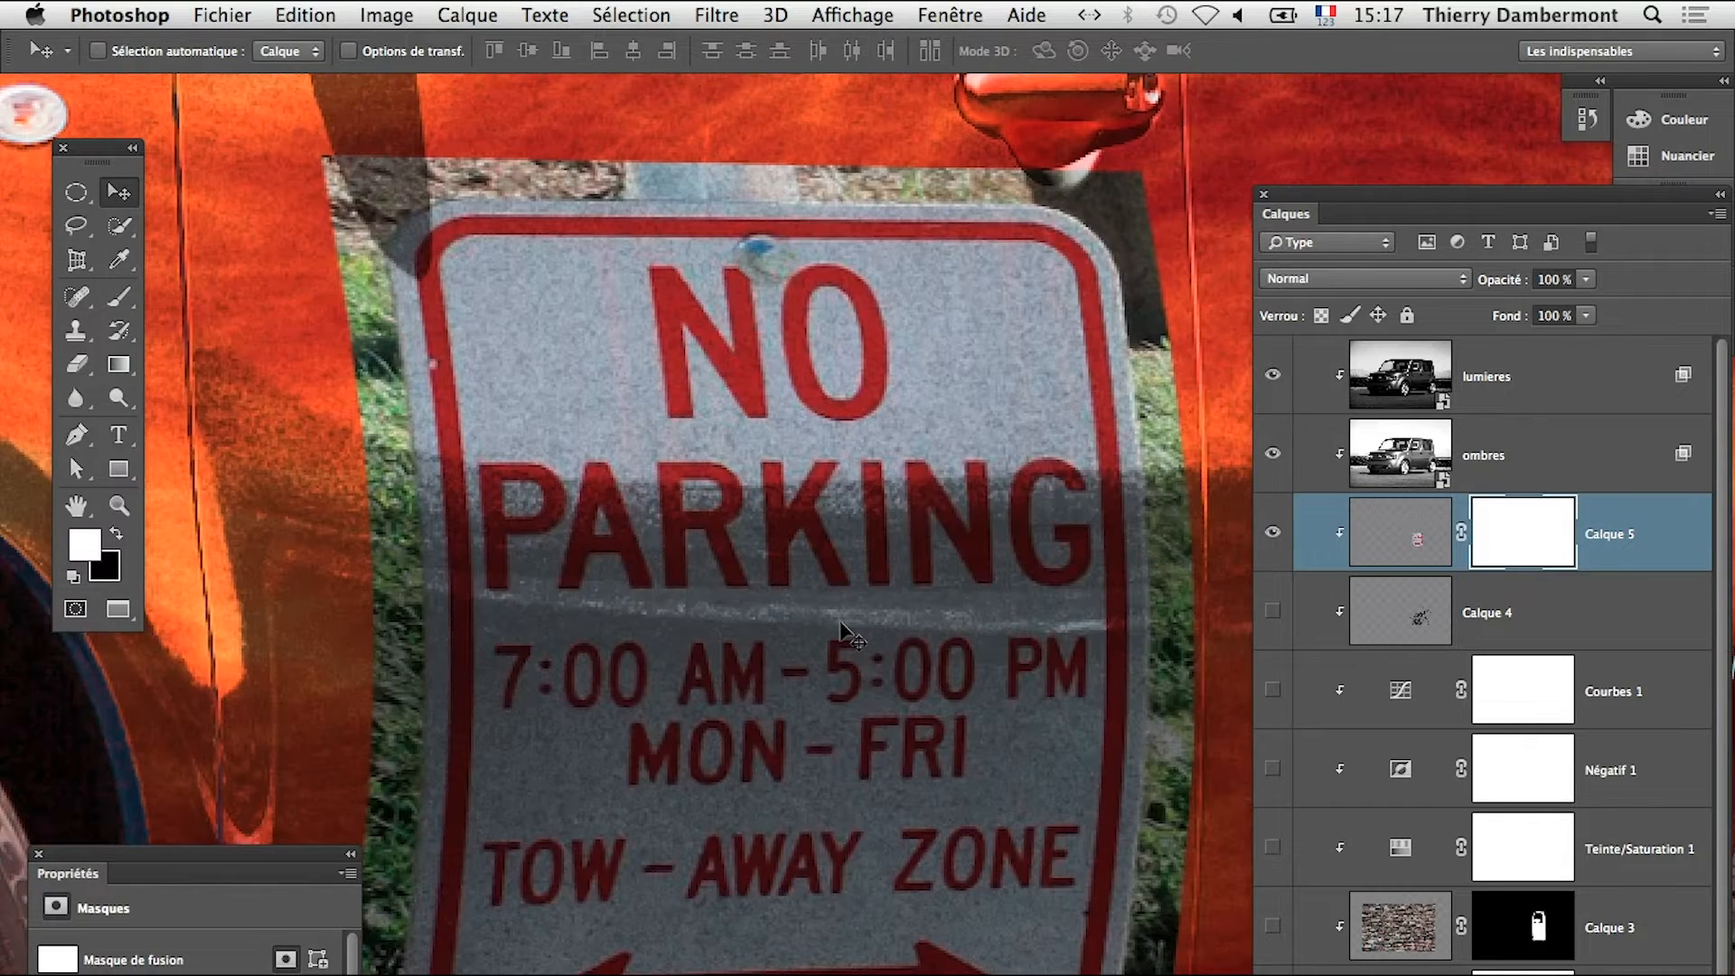
{"action": "key", "text": "ctrl+z"}
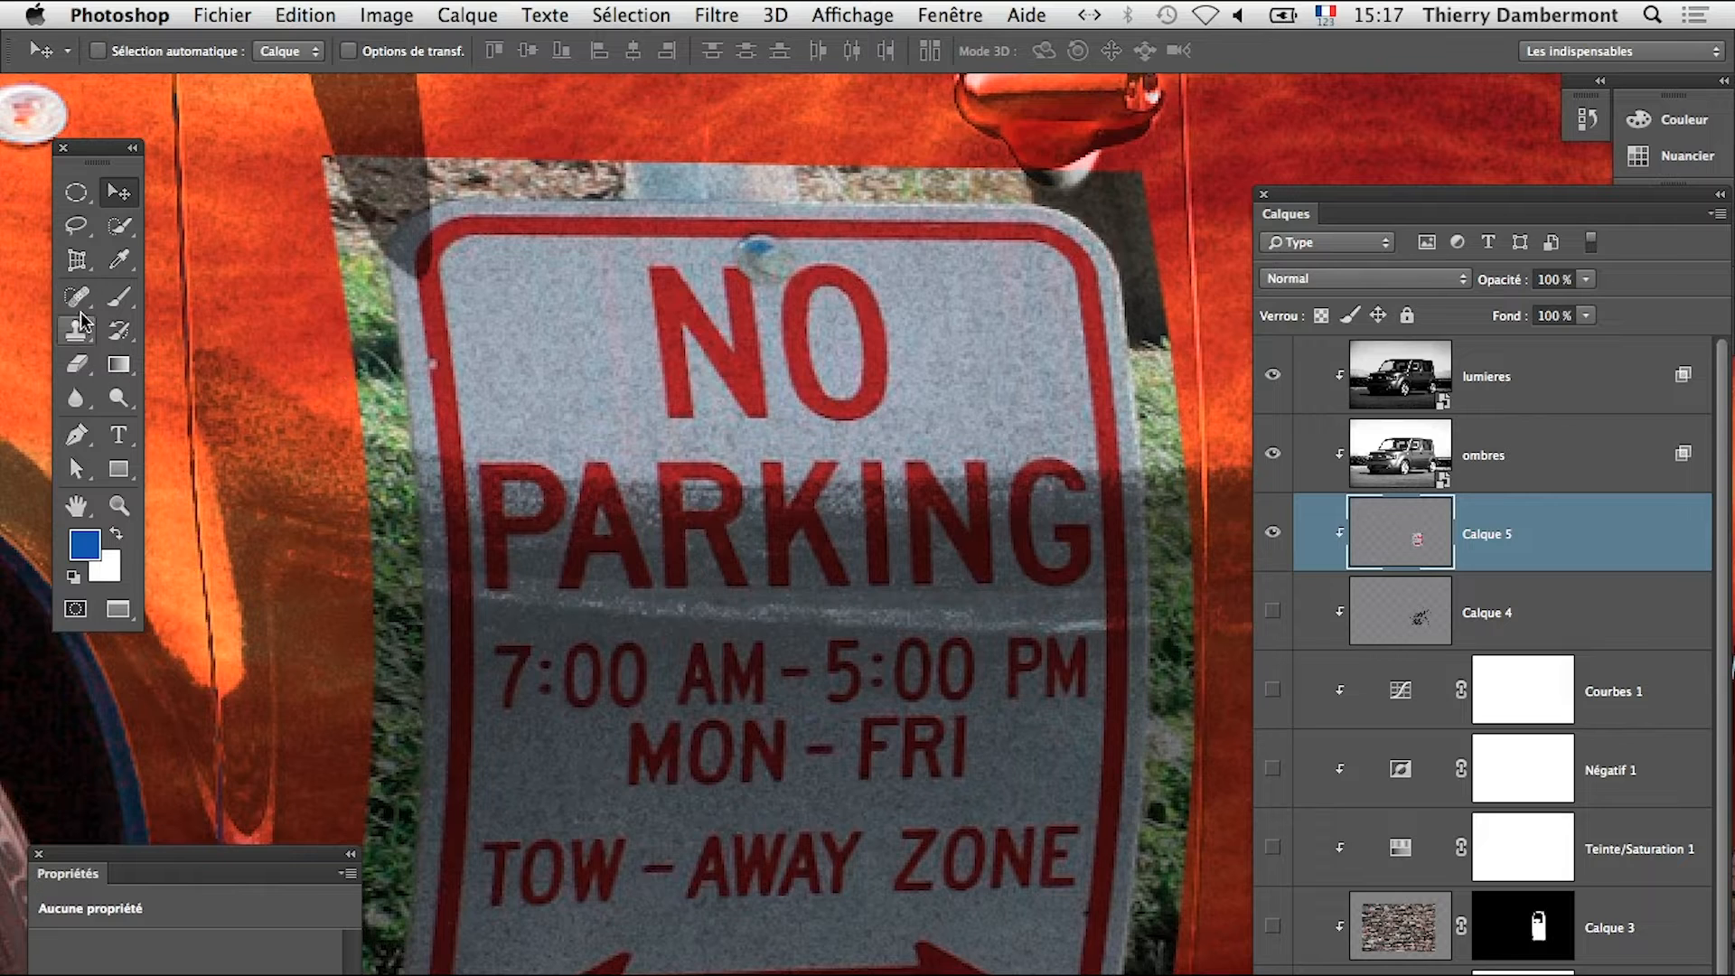
Draw a closed Pen tool path around the No Parking sign's outer edge, following its rounded corners and curved sides
{"action": "left_click", "coordinate": [76, 435]}
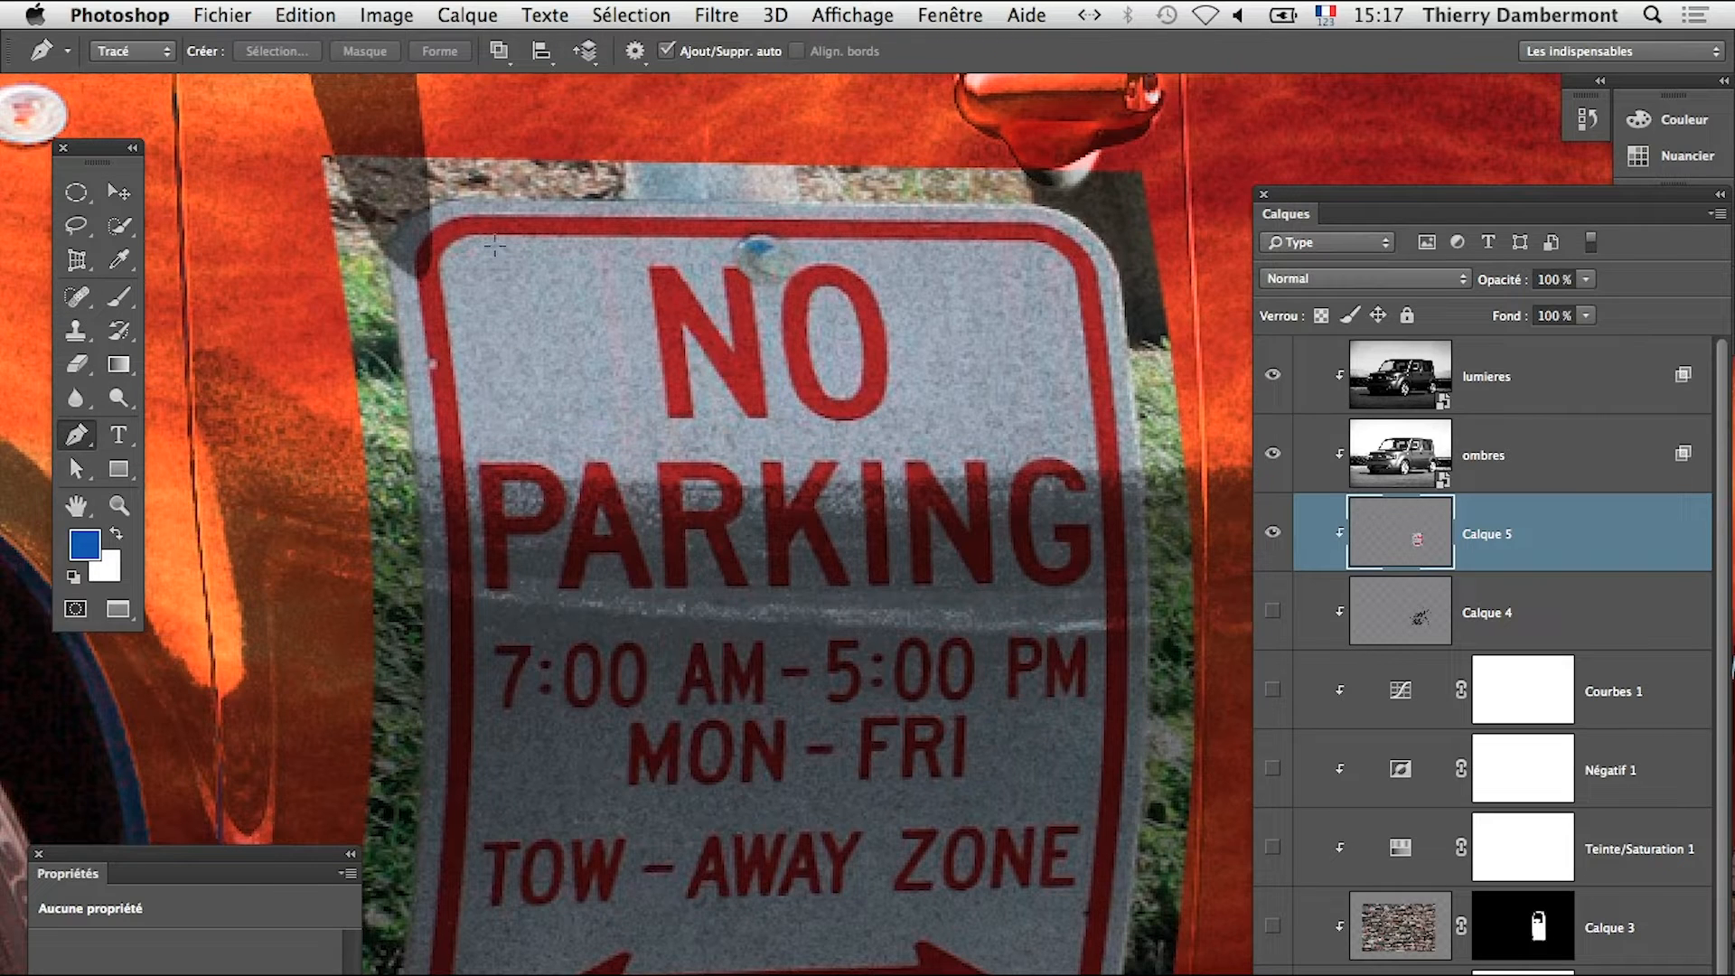
{"action": "left_click", "coordinate": [488, 196]}
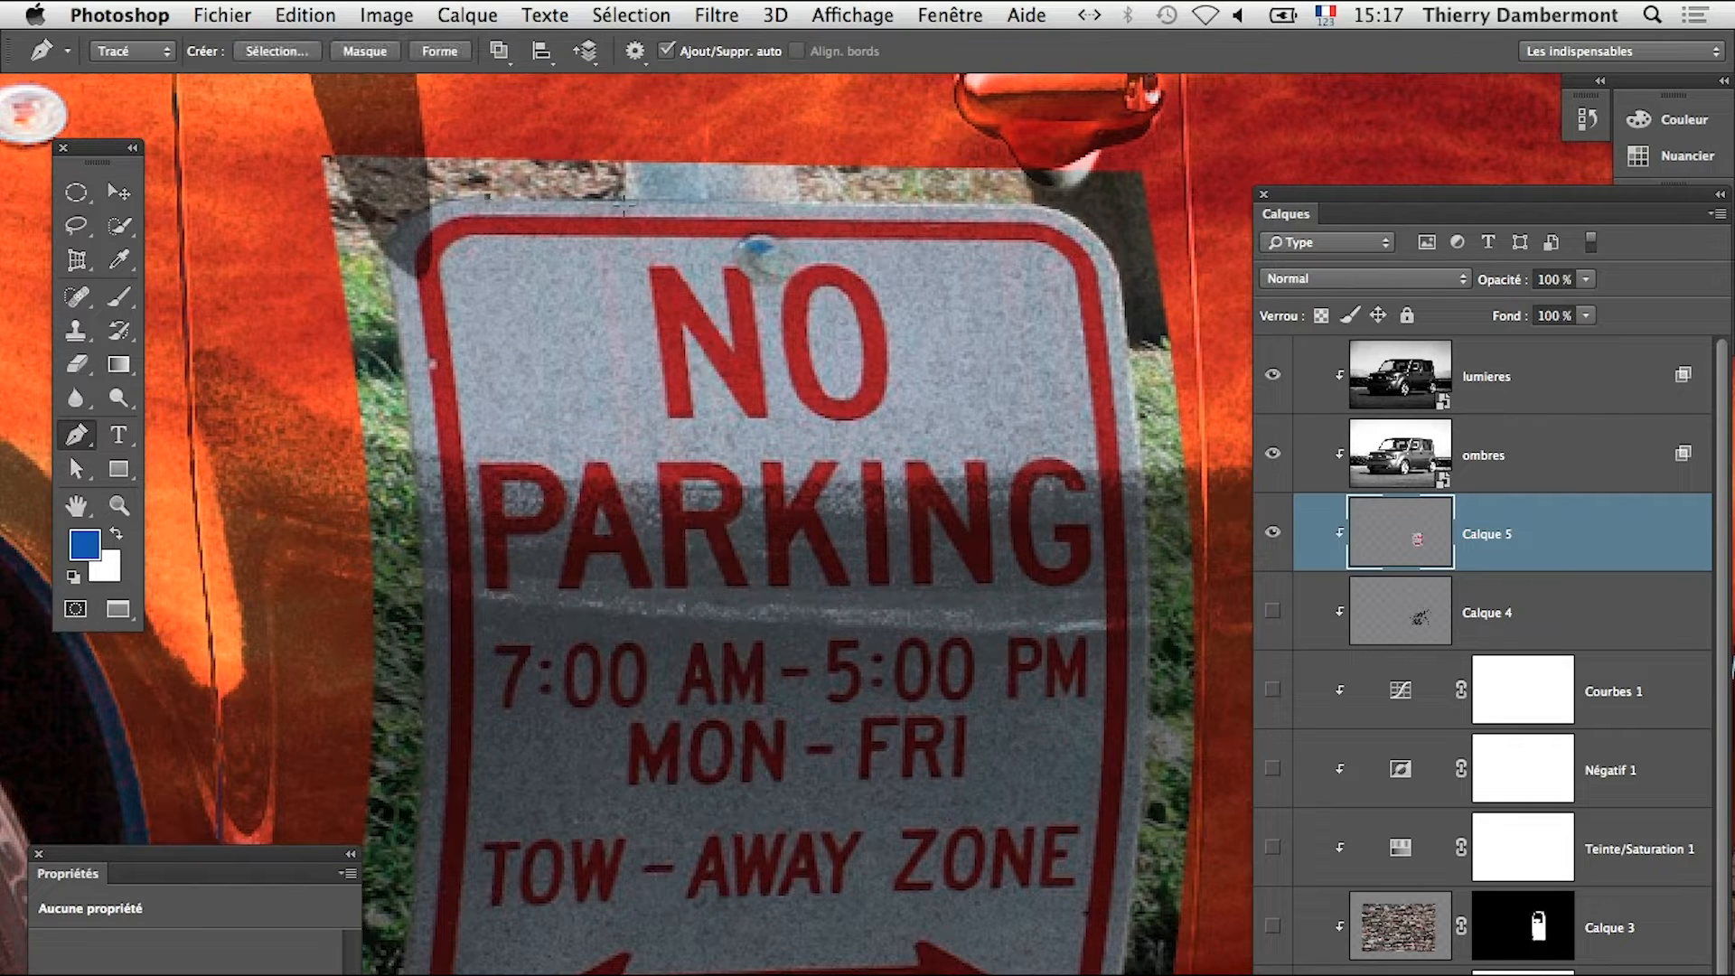
{"action": "left_click", "coordinate": [1029, 206]}
{"action": "left_click", "coordinate": [1127, 948]}
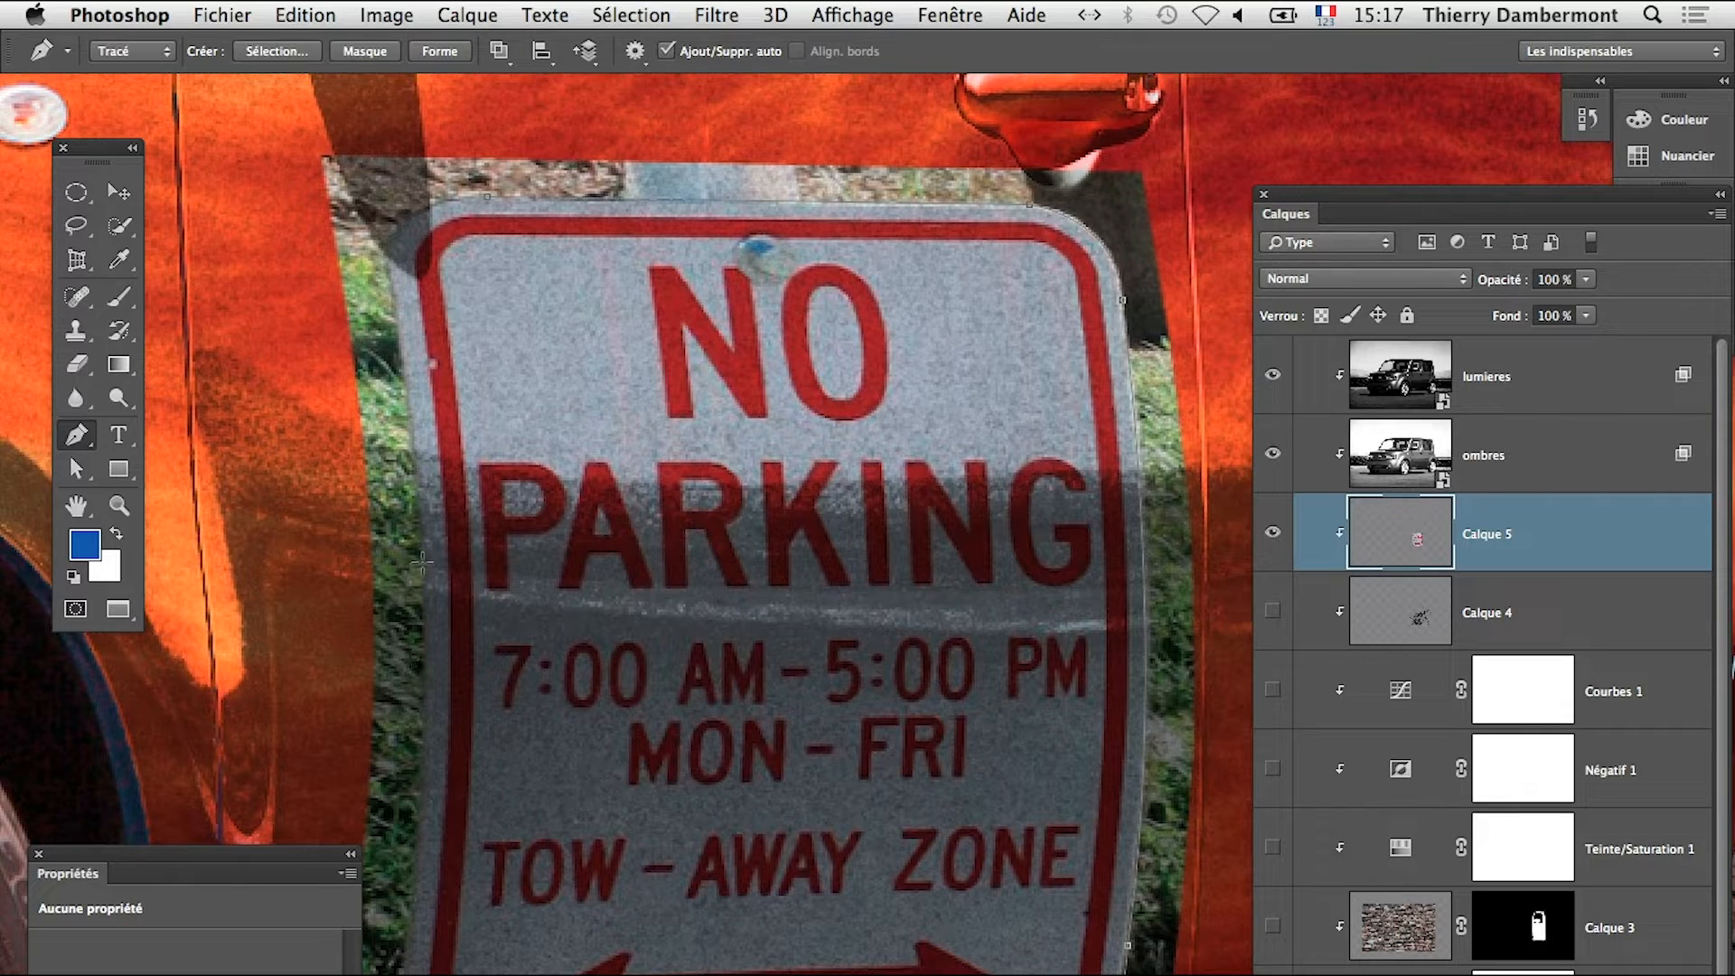
{"action": "left_click_drag", "start_coordinate": [404, 355], "coordinate": [451, 651]}
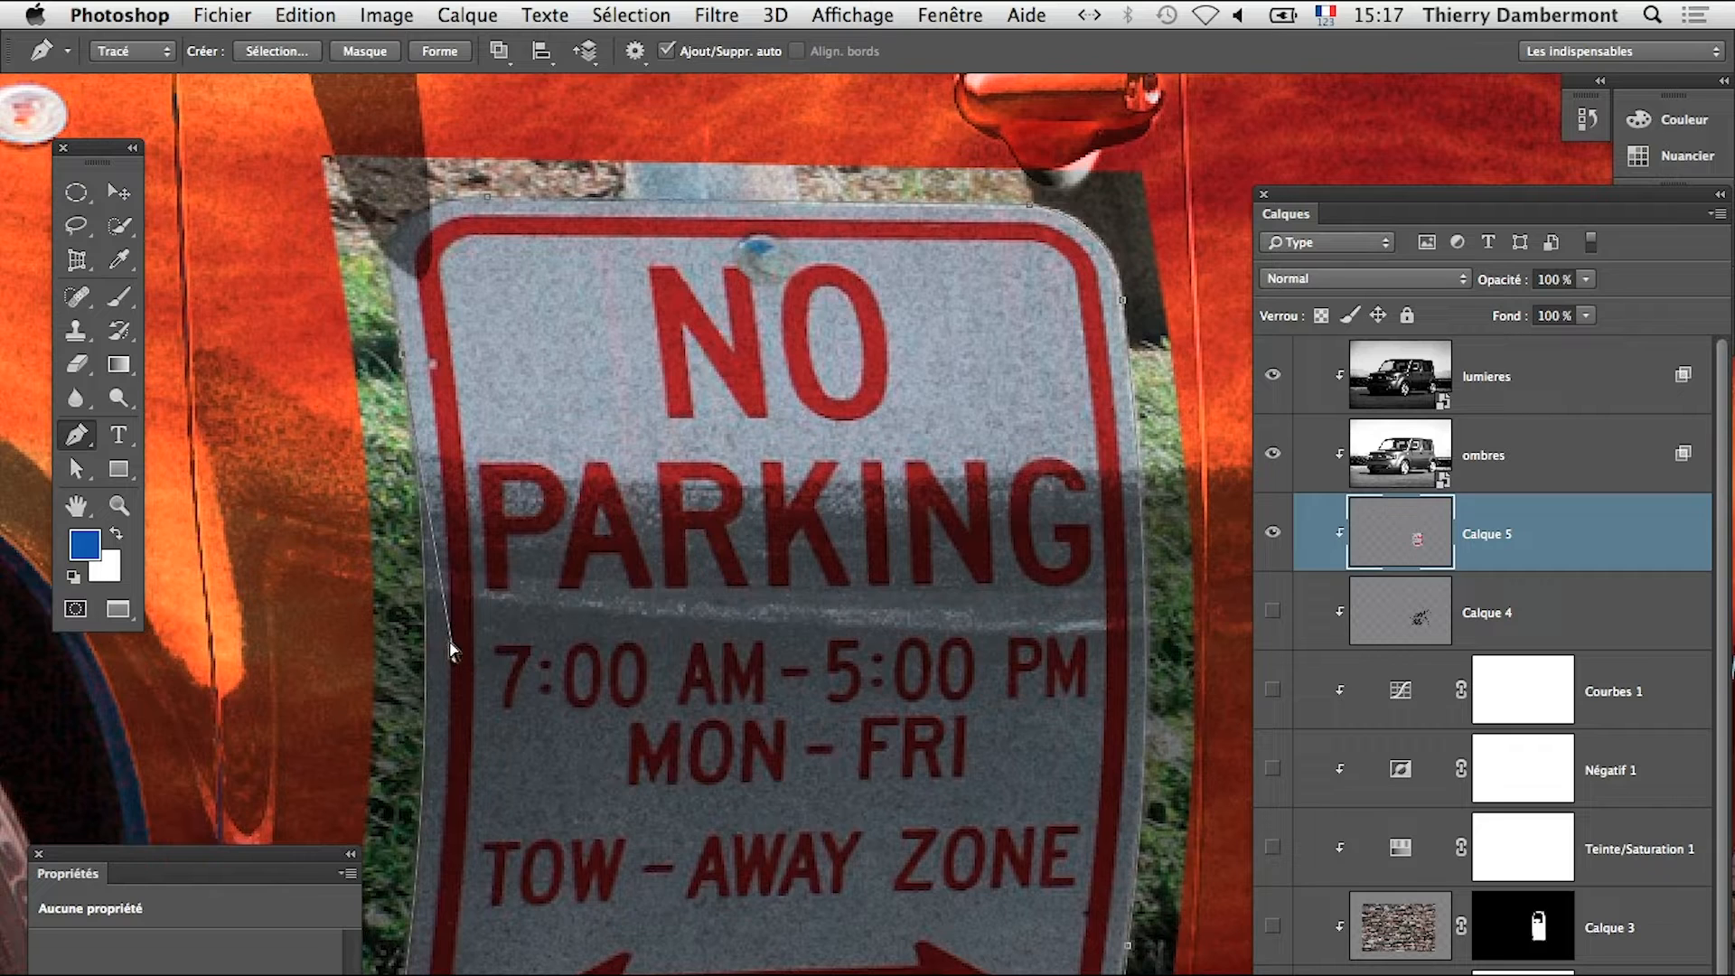
{"action": "left_click", "coordinate": [489, 204]}
{"action": "left_click_drag", "start_coordinate": [417, 189], "coordinate": [353, 193]}
Add a vector mask to the sign layer Calque 5 from the current path, and hide the path outline
{"action": "left_click", "coordinate": [452, 15]}
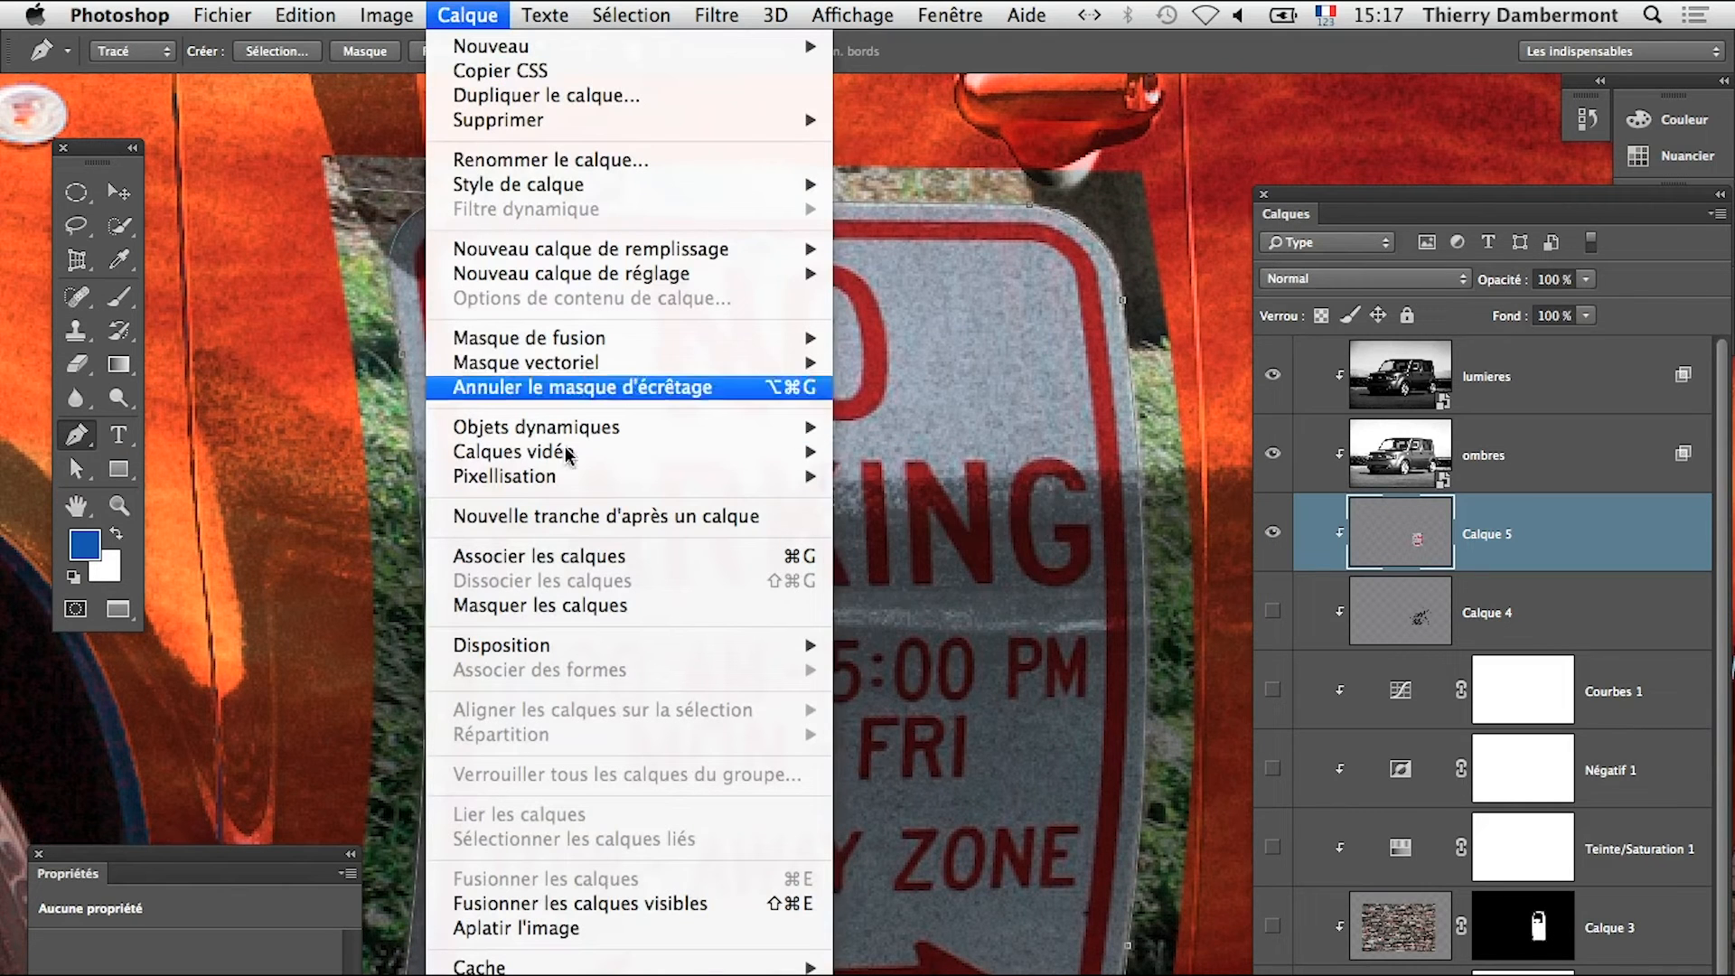
{"action": "mouse_move", "coordinate": [620, 366]}
{"action": "left_click", "coordinate": [915, 413]}
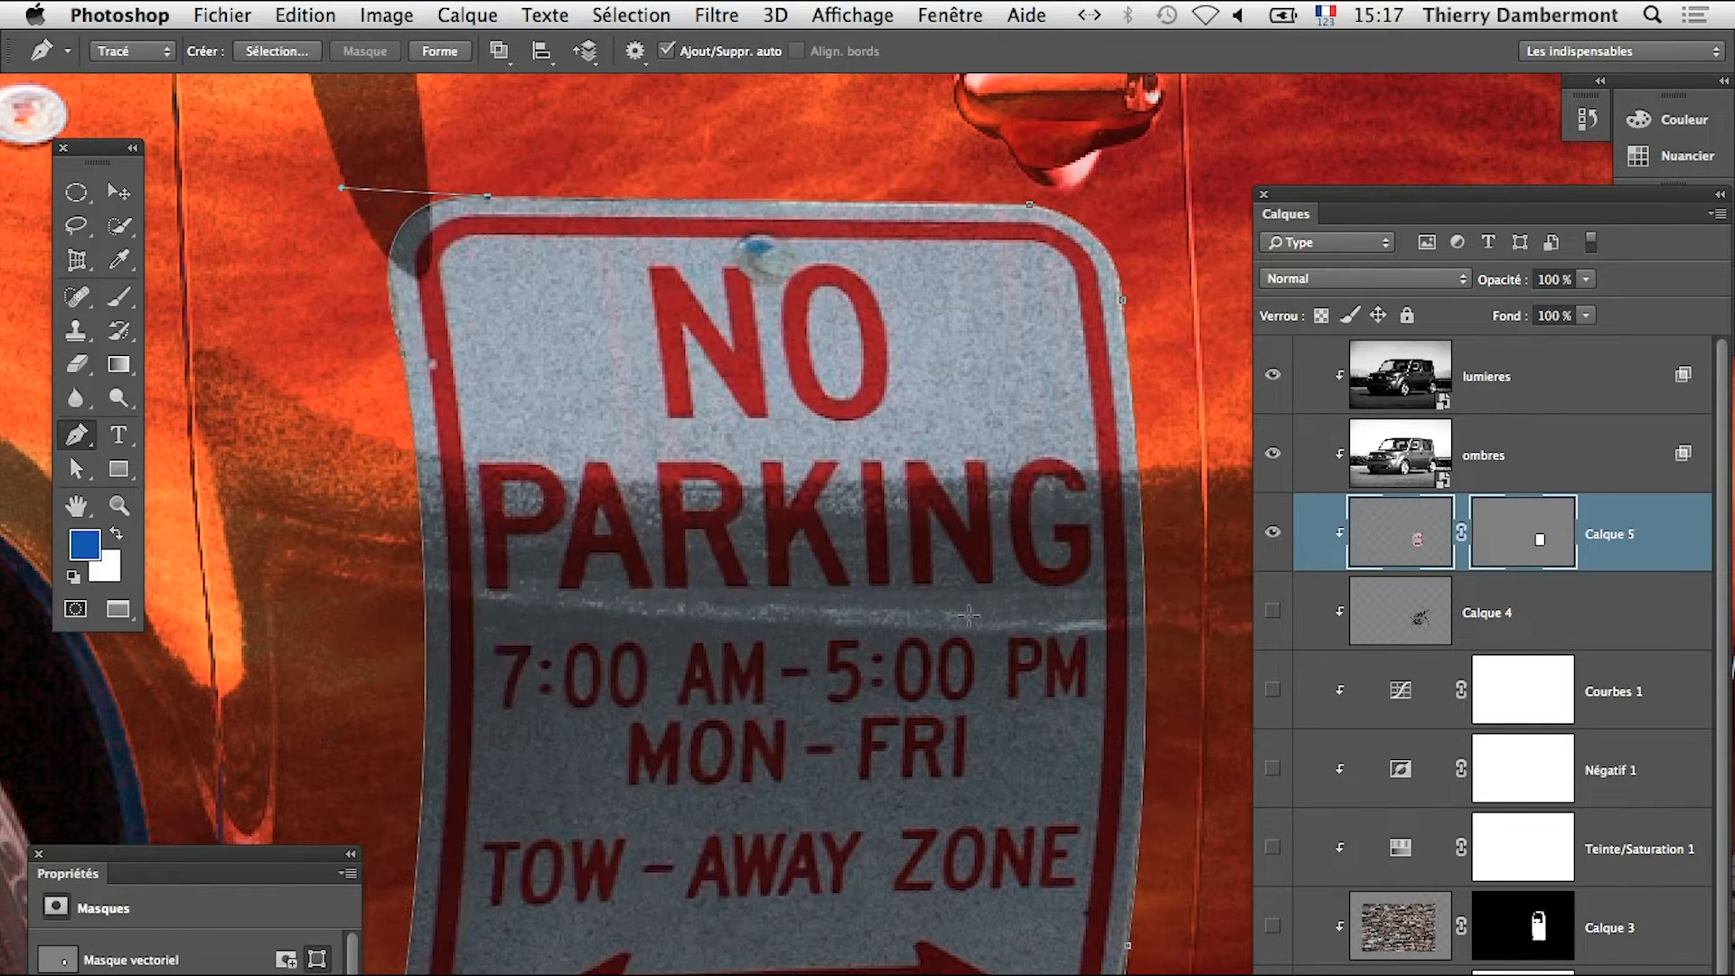
{"action": "key", "text": "Return"}
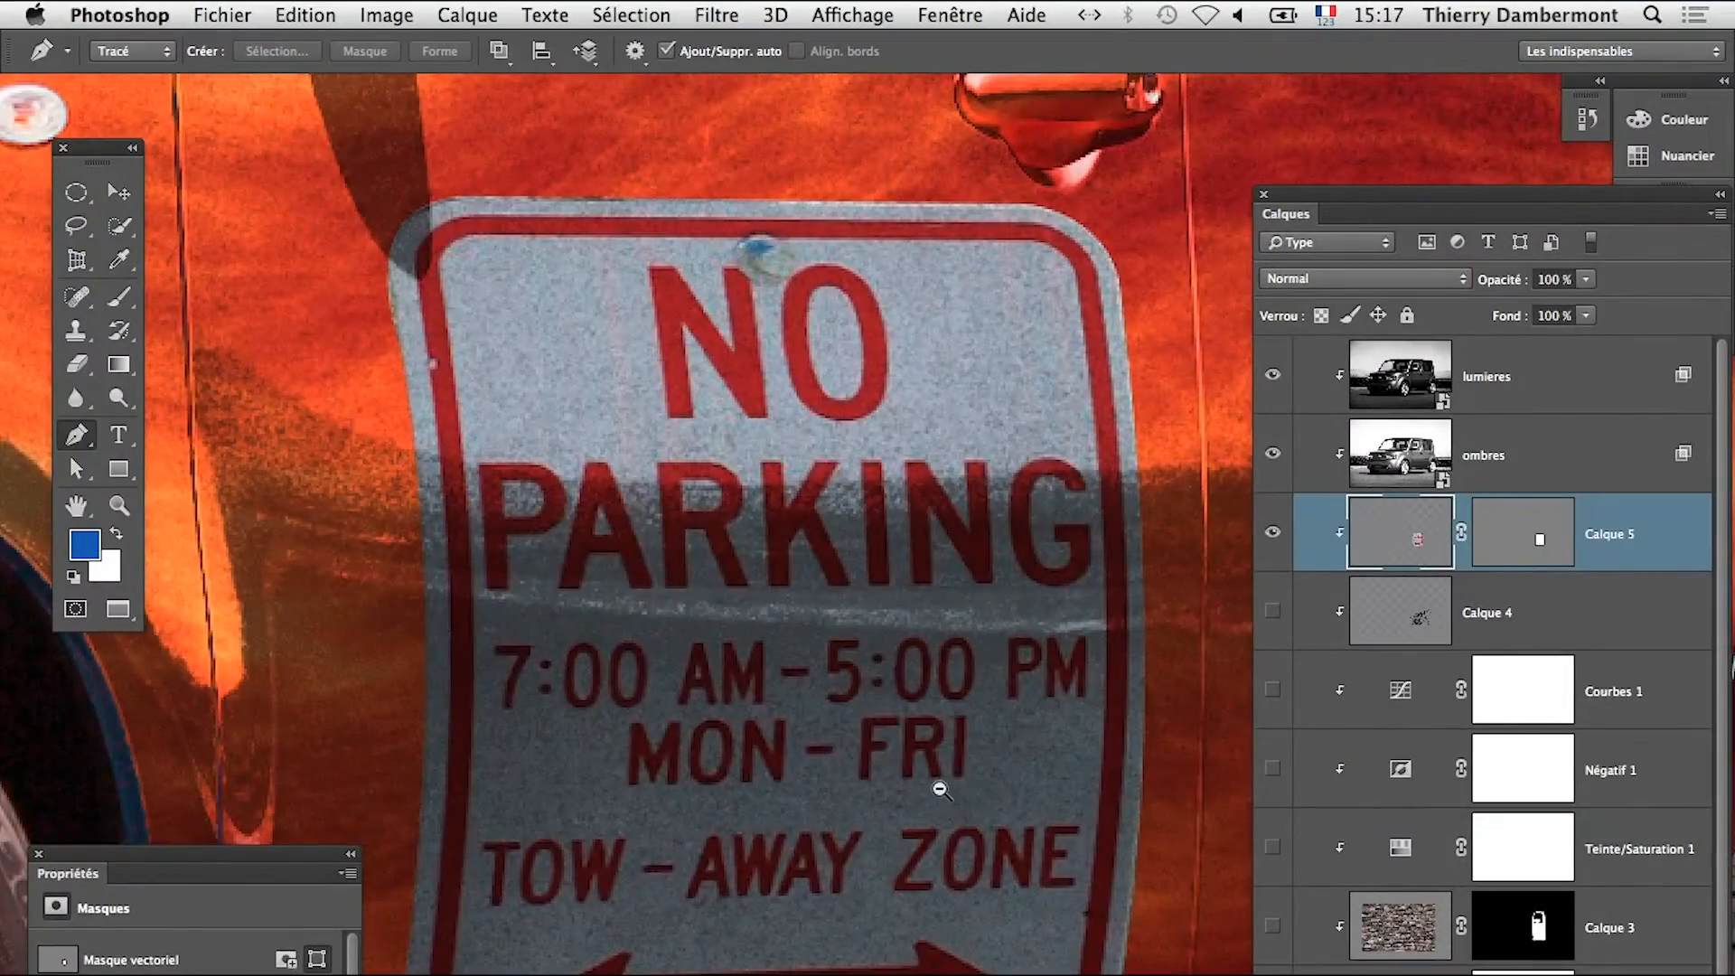
Toggle the visibility of the lumieres and ombres layers to compare their effect on the sign, leaving both shown
{"action": "left_click", "coordinate": [941, 792], "text": "alt"}
{"action": "left_click", "coordinate": [941, 791], "text": "alt"}
{"action": "left_click", "coordinate": [941, 791], "text": "alt"}
{"action": "left_click", "coordinate": [940, 792], "text": "alt"}
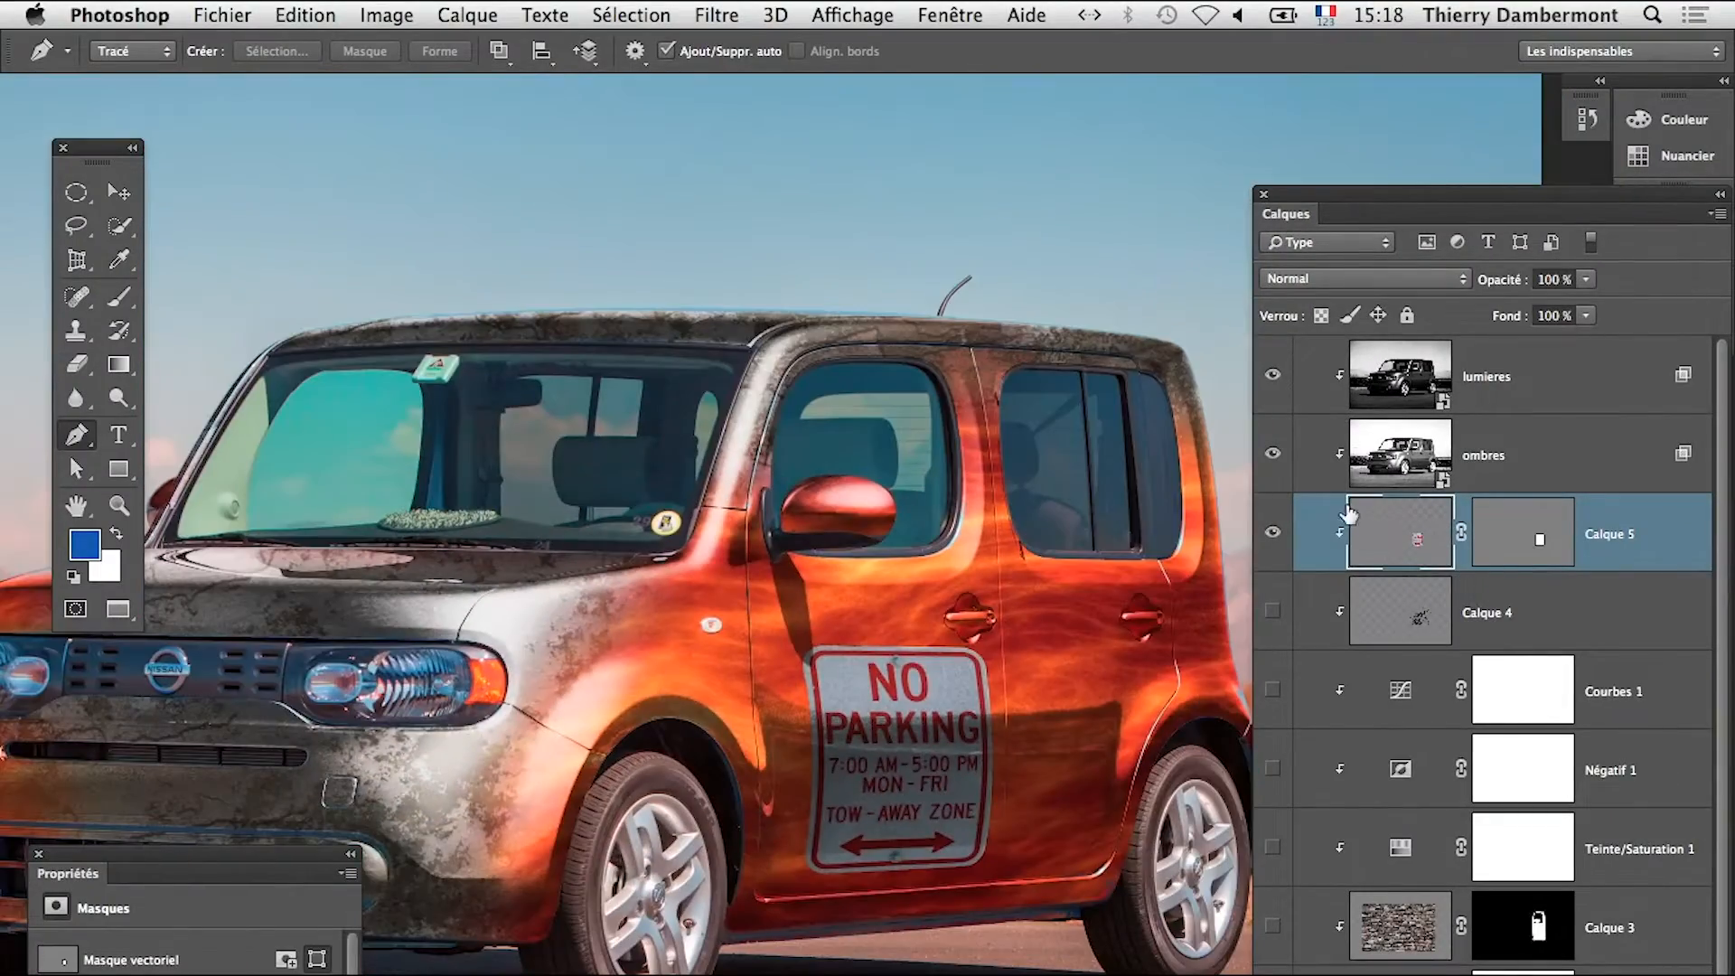
{"action": "left_click_drag", "start_coordinate": [981, 793], "coordinate": [1062, 800]}
{"action": "left_click", "coordinate": [1273, 454]}
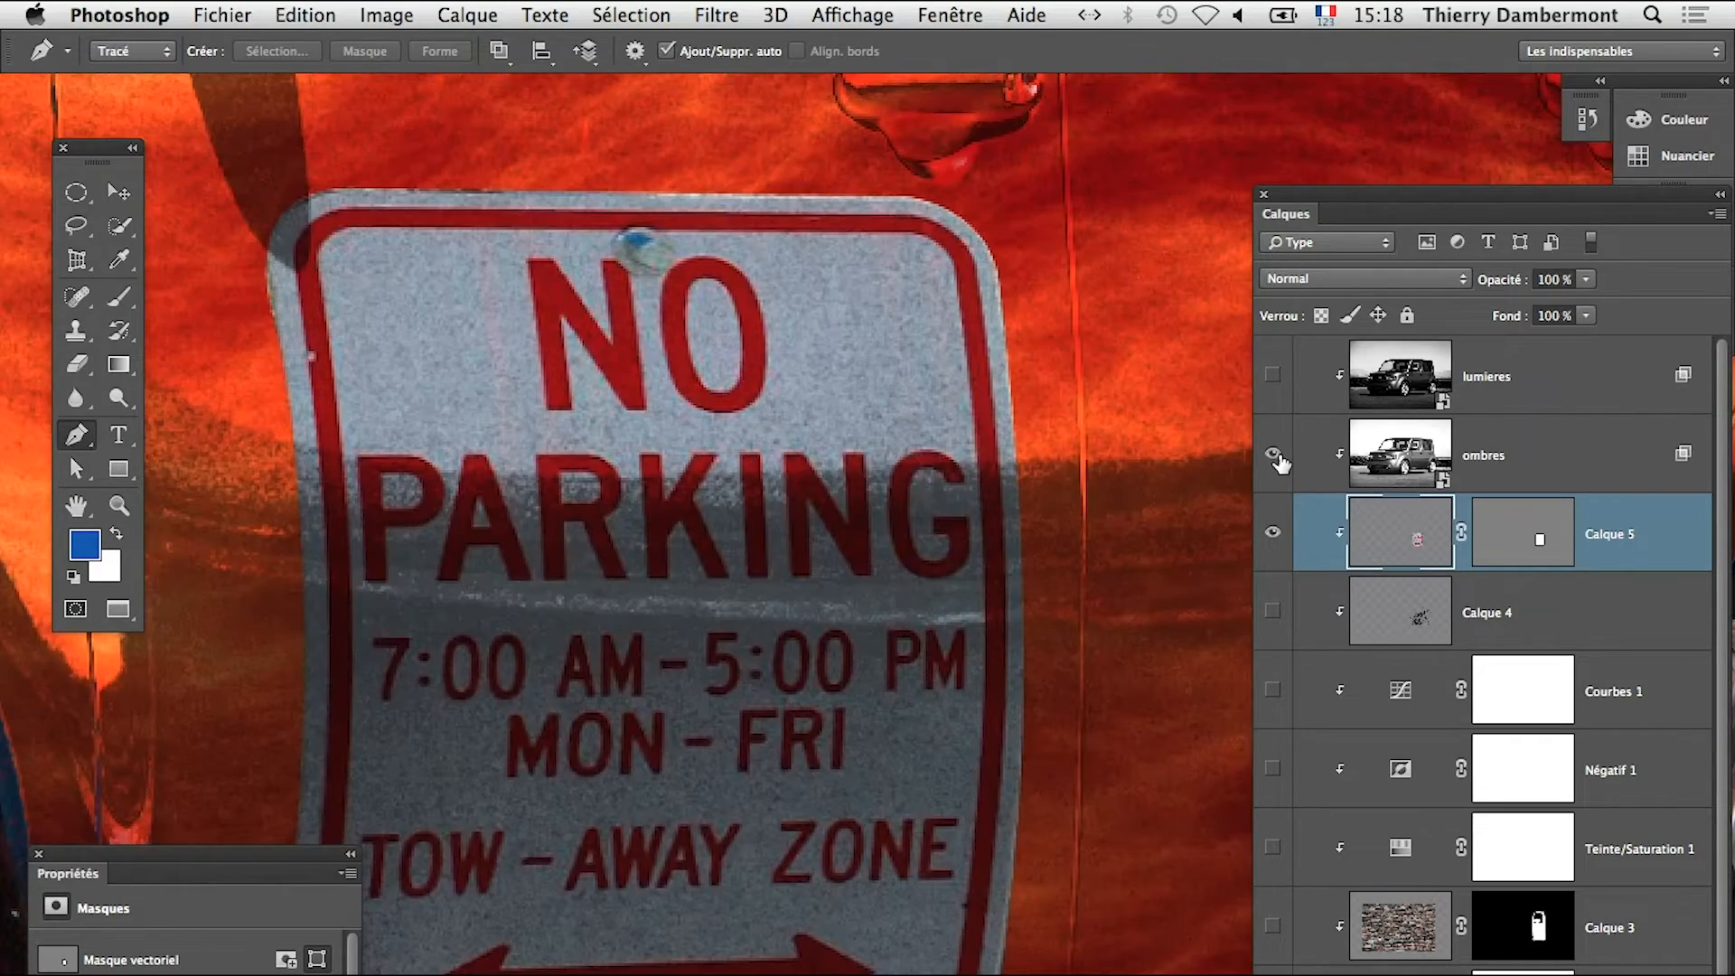
{"action": "left_click", "coordinate": [1273, 375]}
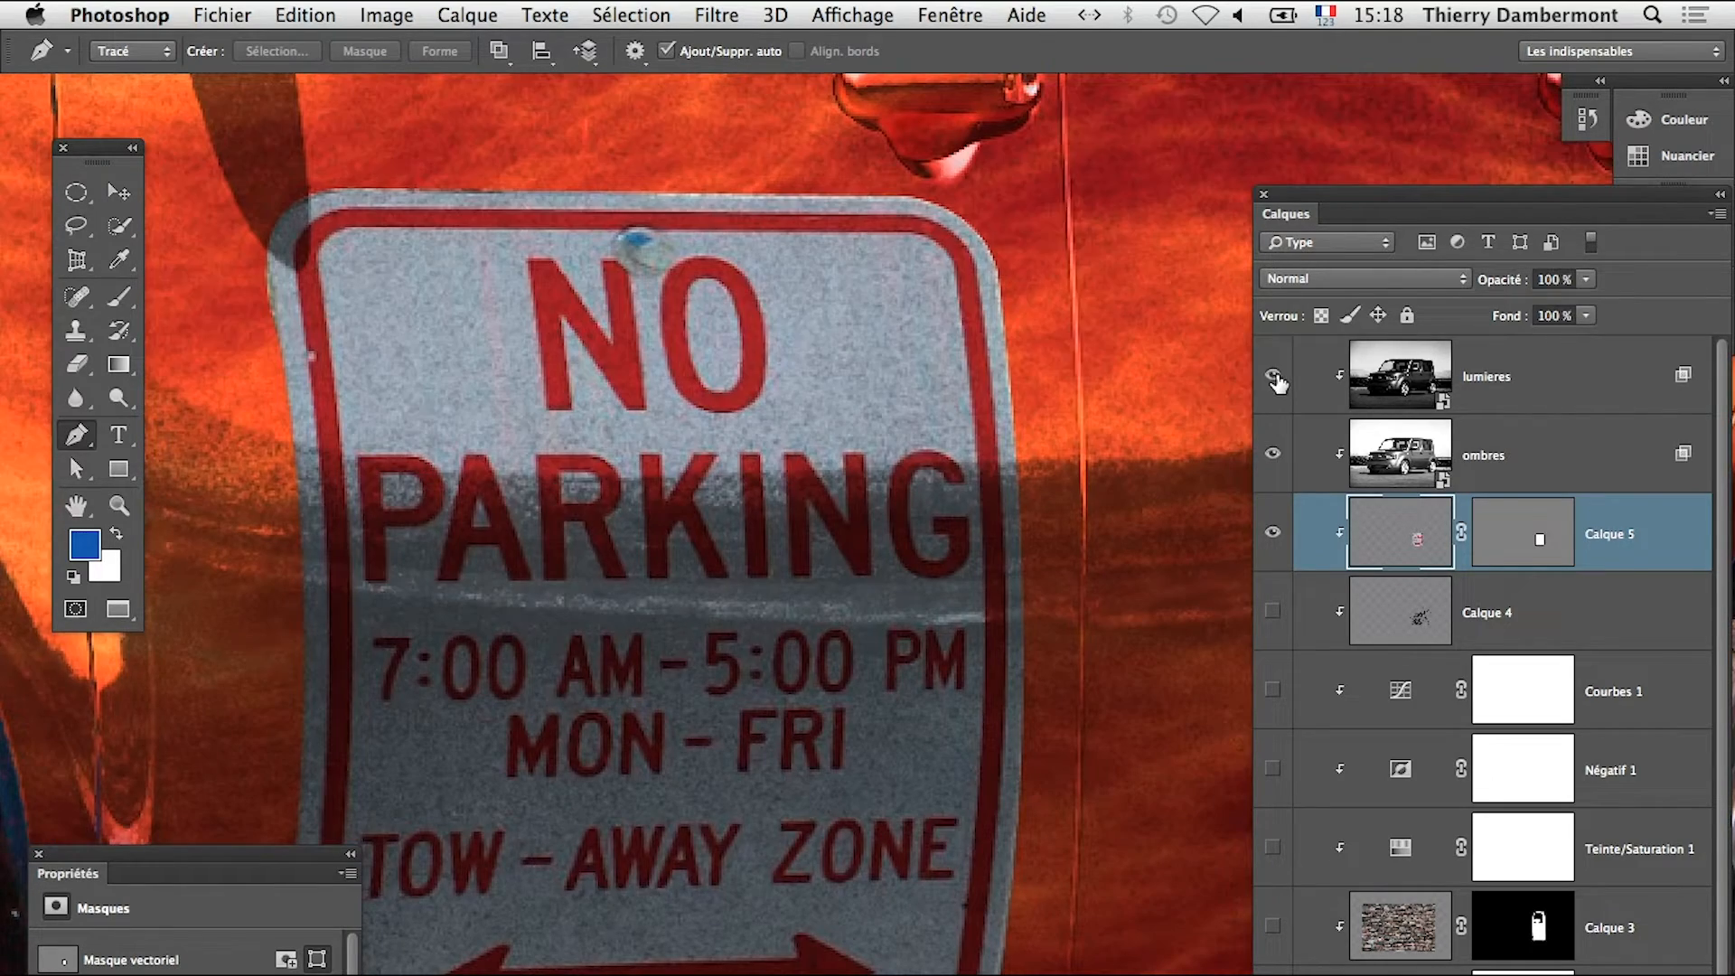
Adjust the blending options of the ombres layer to soften its shading over the door and sign, keeping Produit mode at 95% opacity
{"action": "left_click", "coordinate": [993, 566], "text": "alt"}
{"action": "left_click", "coordinate": [992, 578], "text": "alt"}
{"action": "left_click", "coordinate": [1552, 470]}
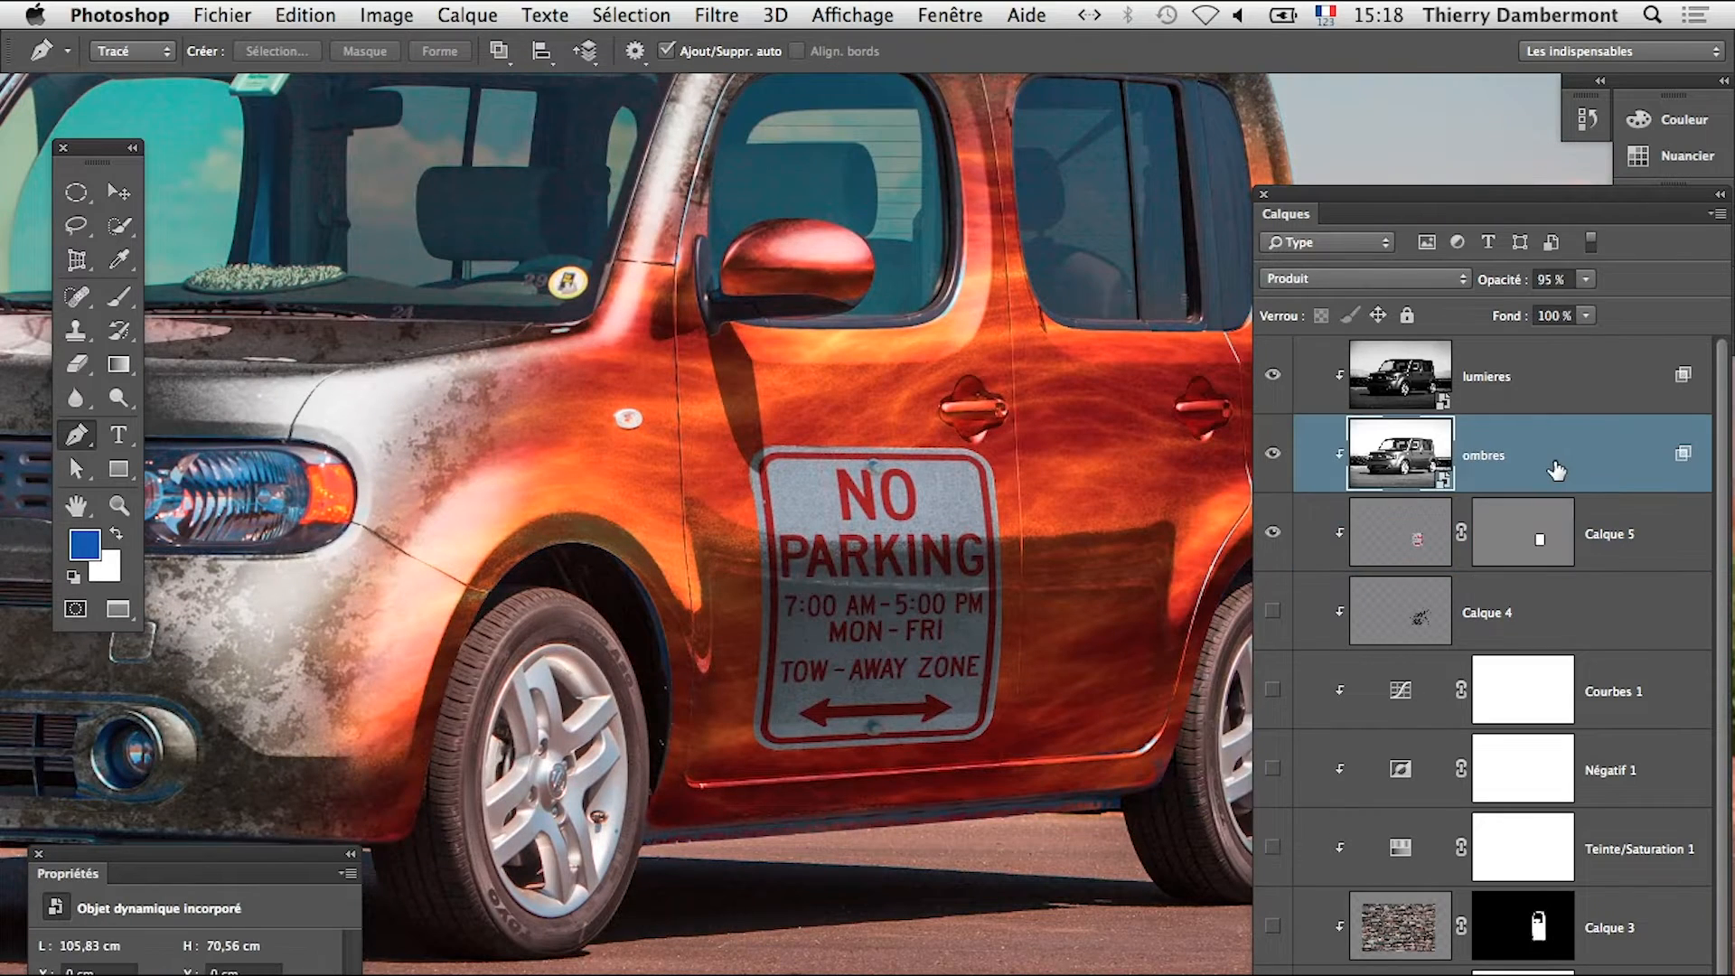
{"action": "double_click", "coordinate": [1561, 470]}
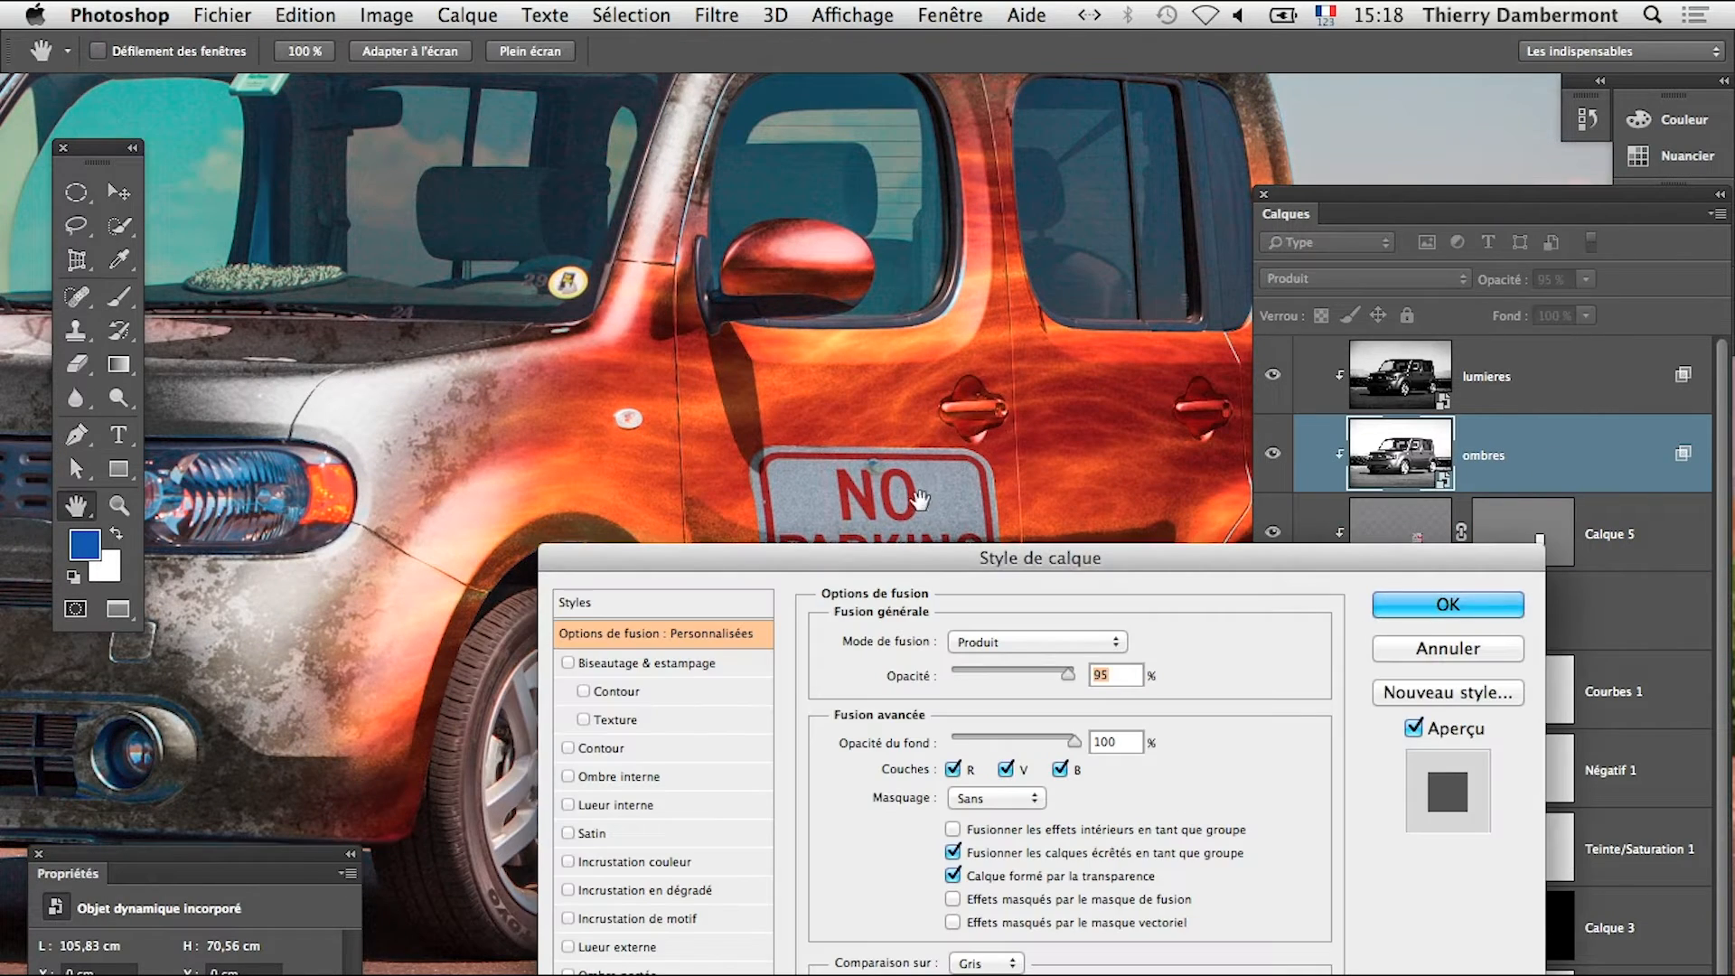
{"action": "left_click_drag", "start_coordinate": [953, 562], "coordinate": [1144, 669]}
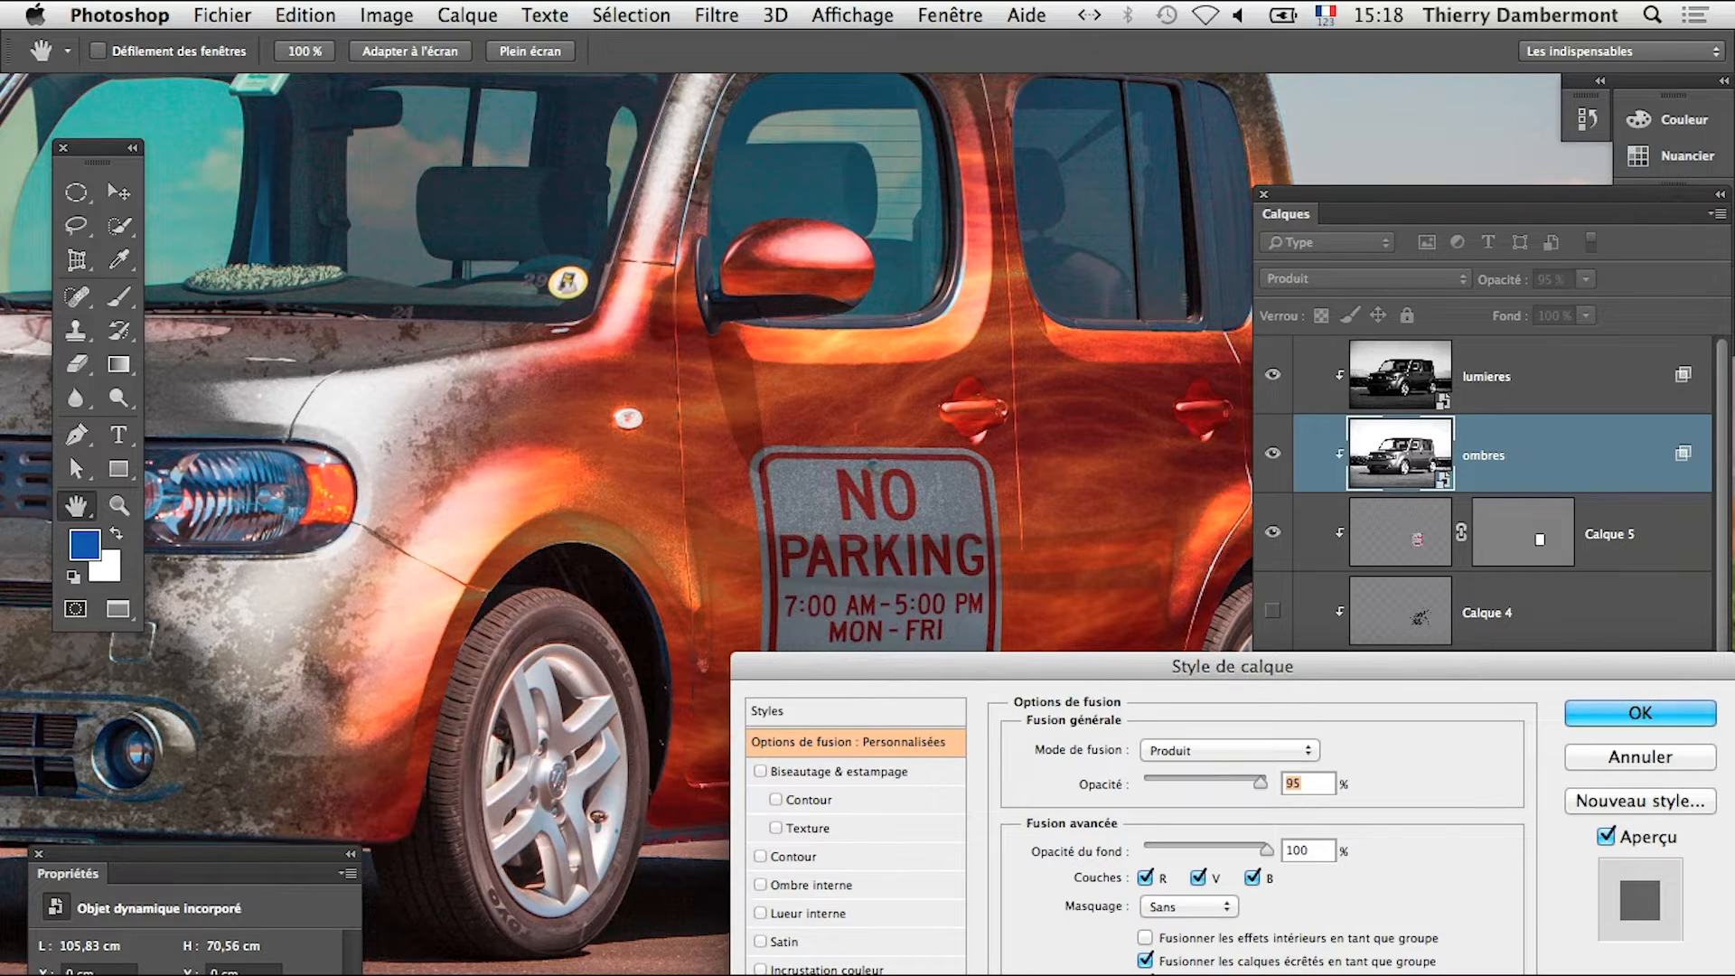
{"action": "left_click", "coordinate": [1640, 713]}
{"action": "left_click", "coordinate": [919, 561], "text": "super"}
{"action": "left_click", "coordinate": [914, 662], "text": "alt+super"}
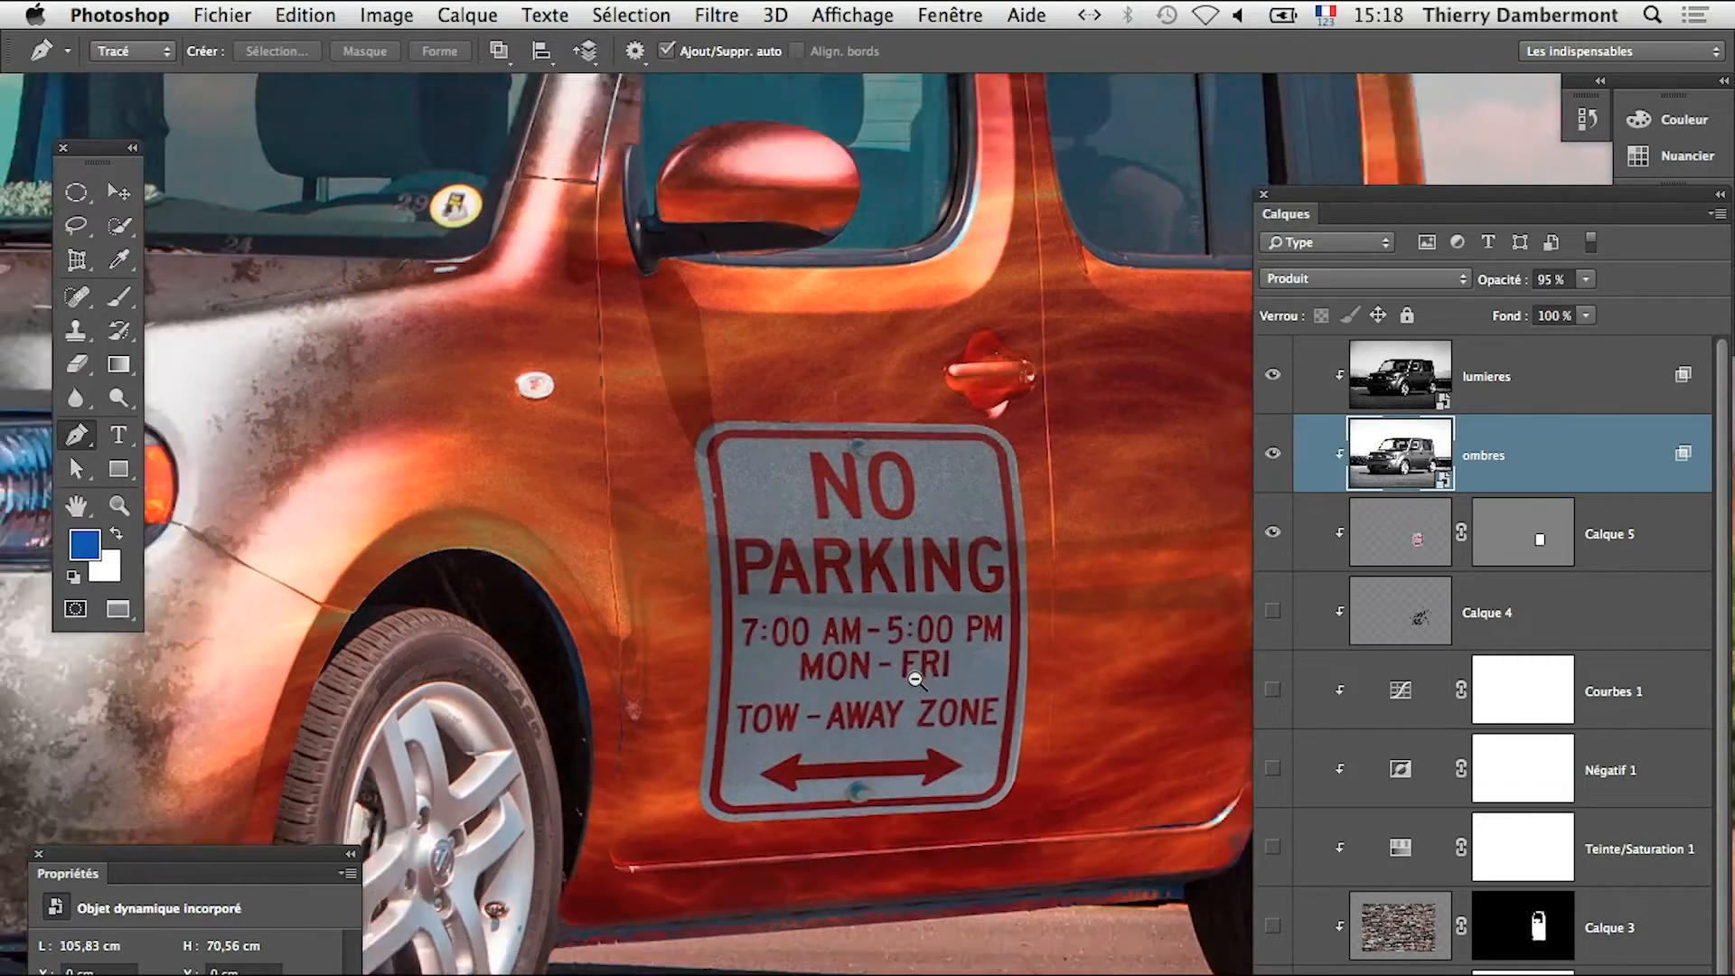
{"action": "left_click", "coordinate": [914, 673], "text": "alt+super"}
{"action": "left_click", "coordinate": [913, 697], "text": "alt+super"}
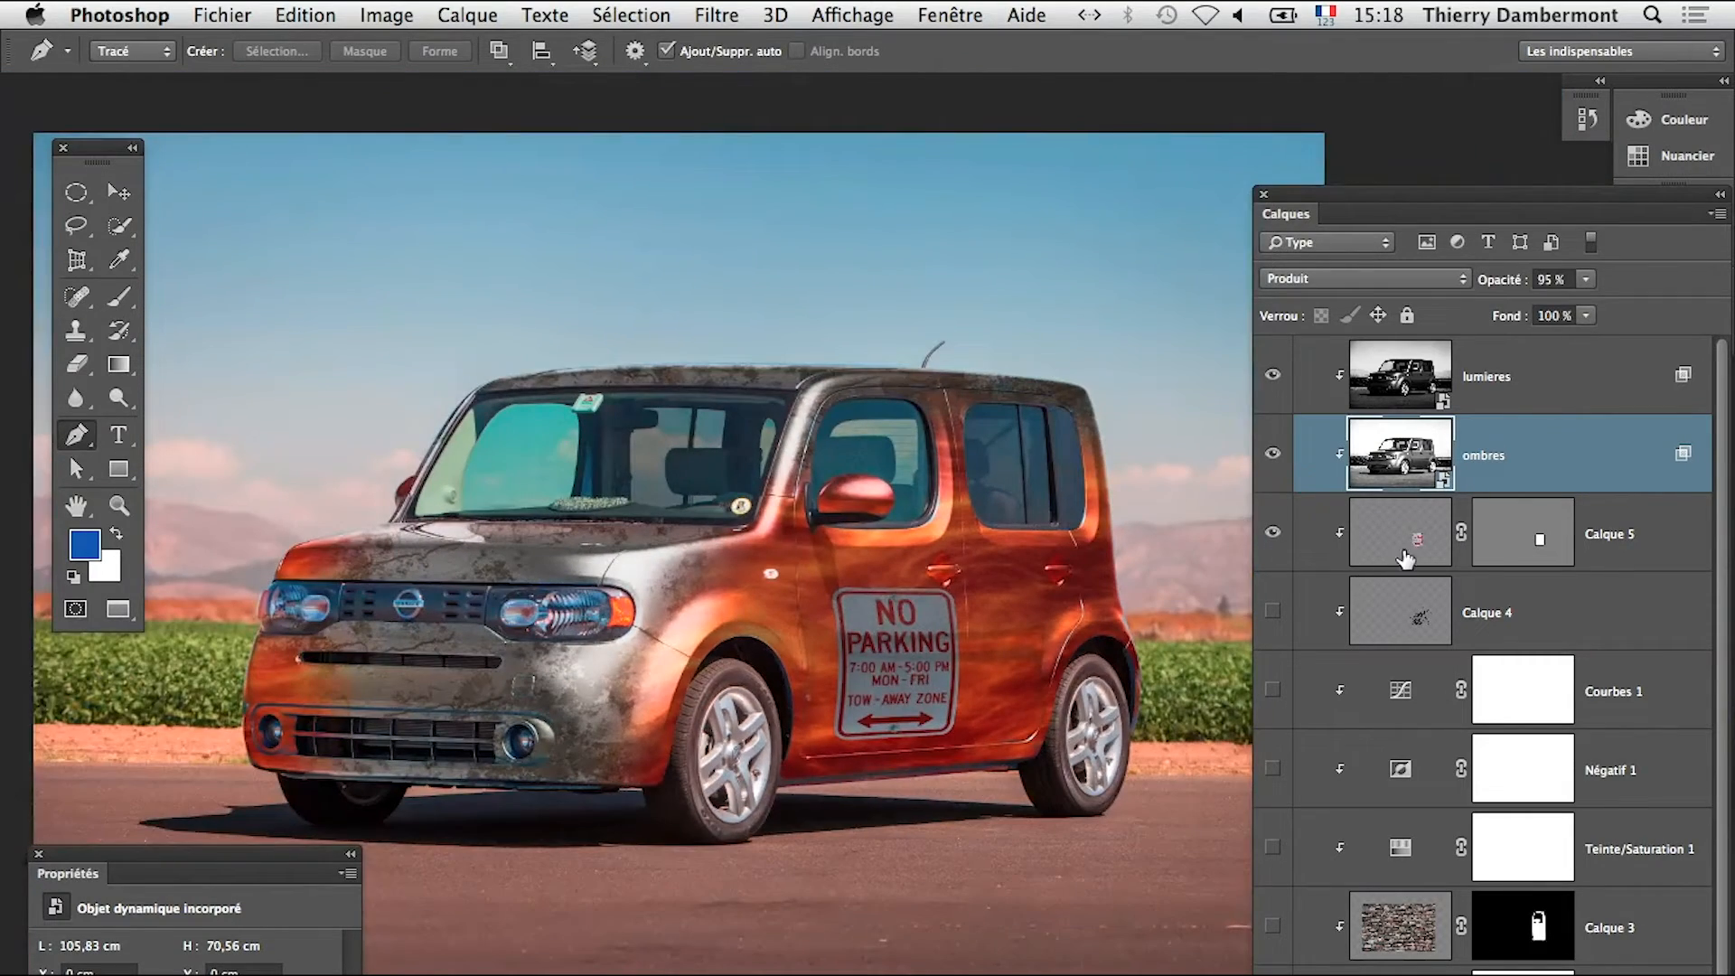
Select the sign layer Calque 5 and save the document under the new name Nissan Cube - 08.psd in Photoshop format
{"action": "left_click", "coordinate": [1446, 553]}
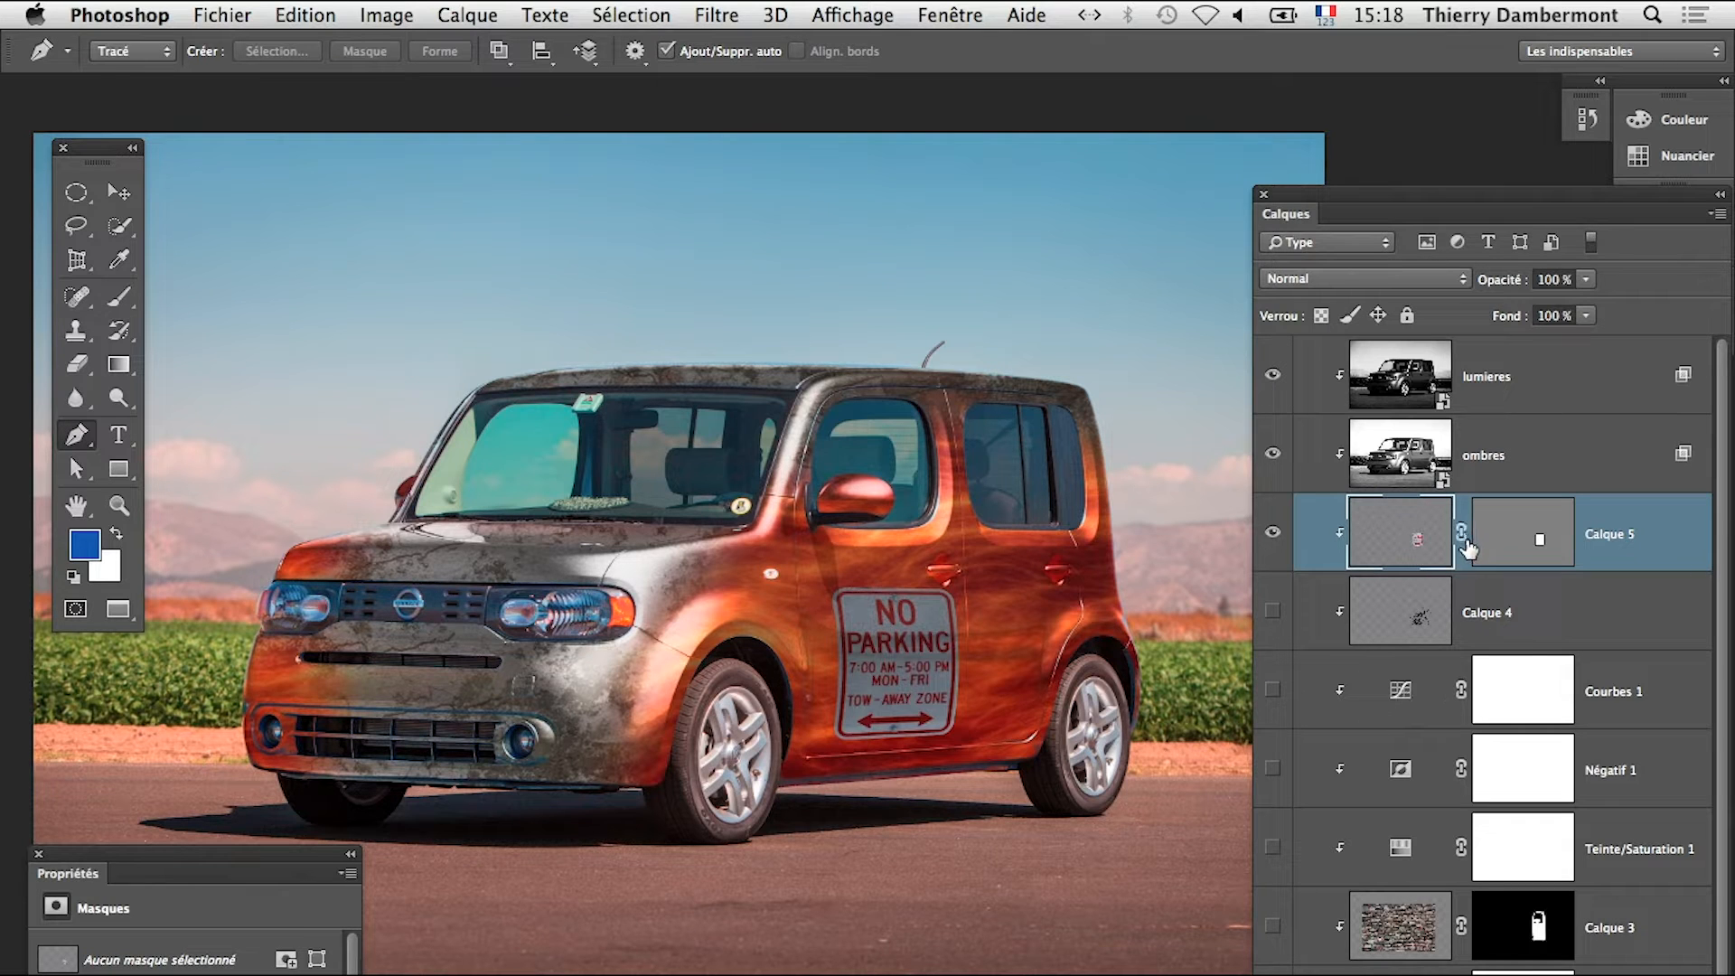
{"action": "left_click", "coordinate": [230, 14]}
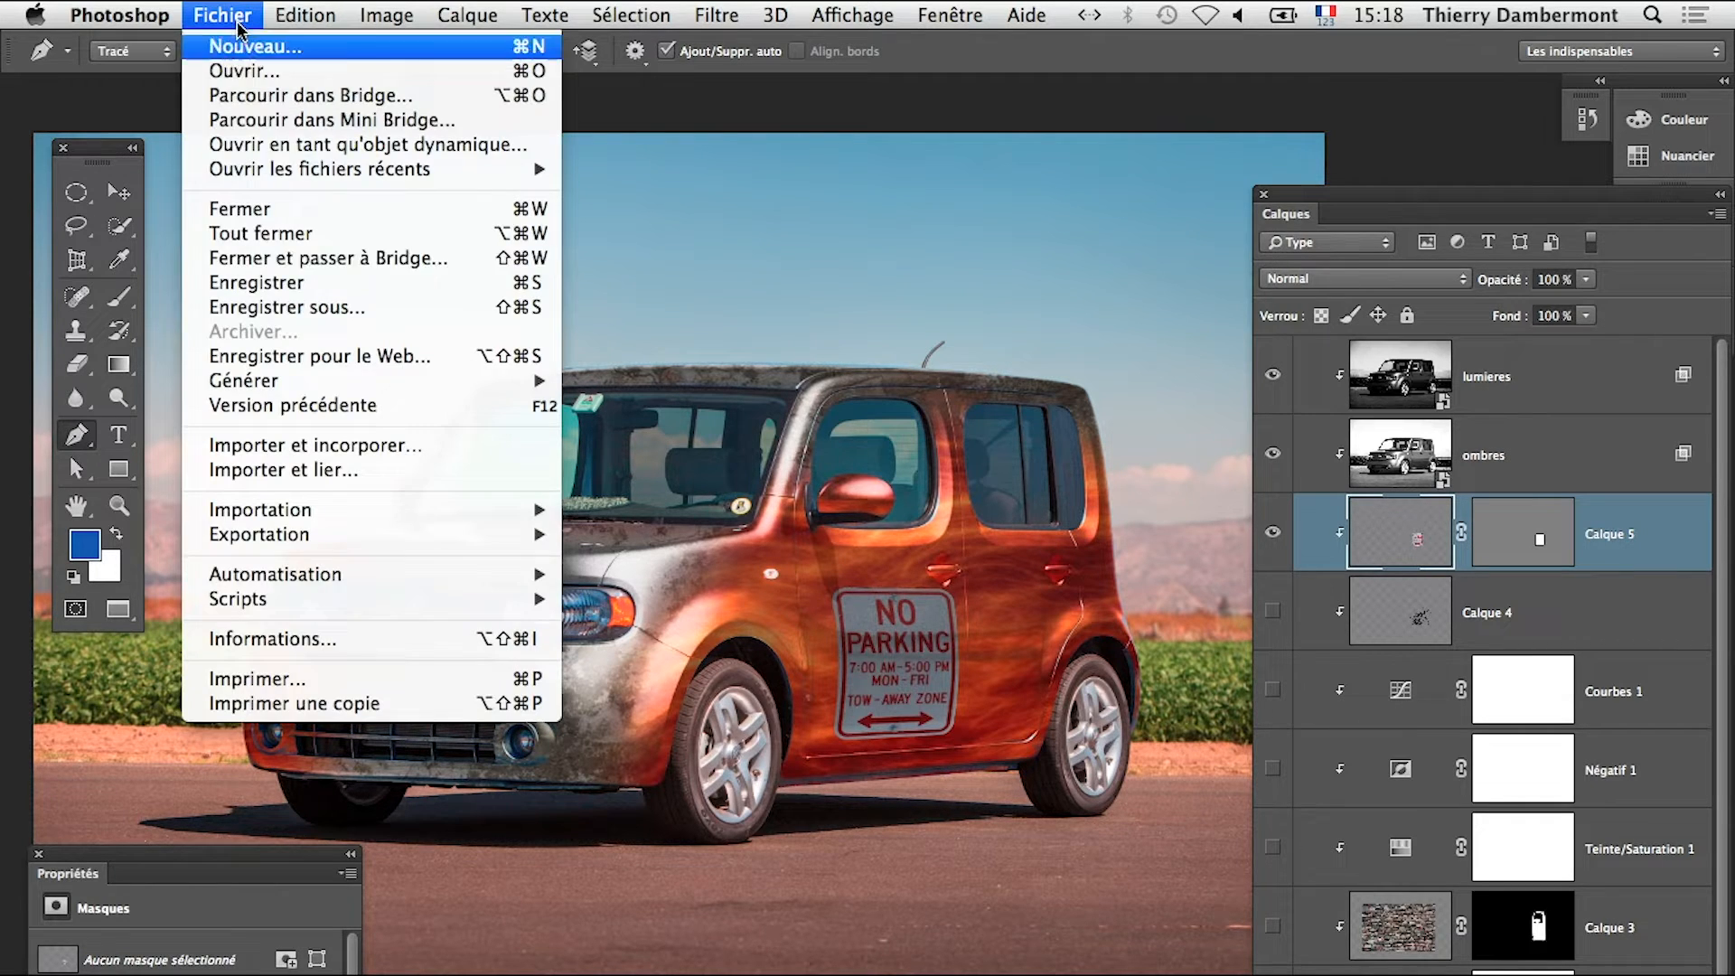
{"action": "left_click", "coordinate": [395, 298]}
{"action": "left_click", "coordinate": [906, 194]}
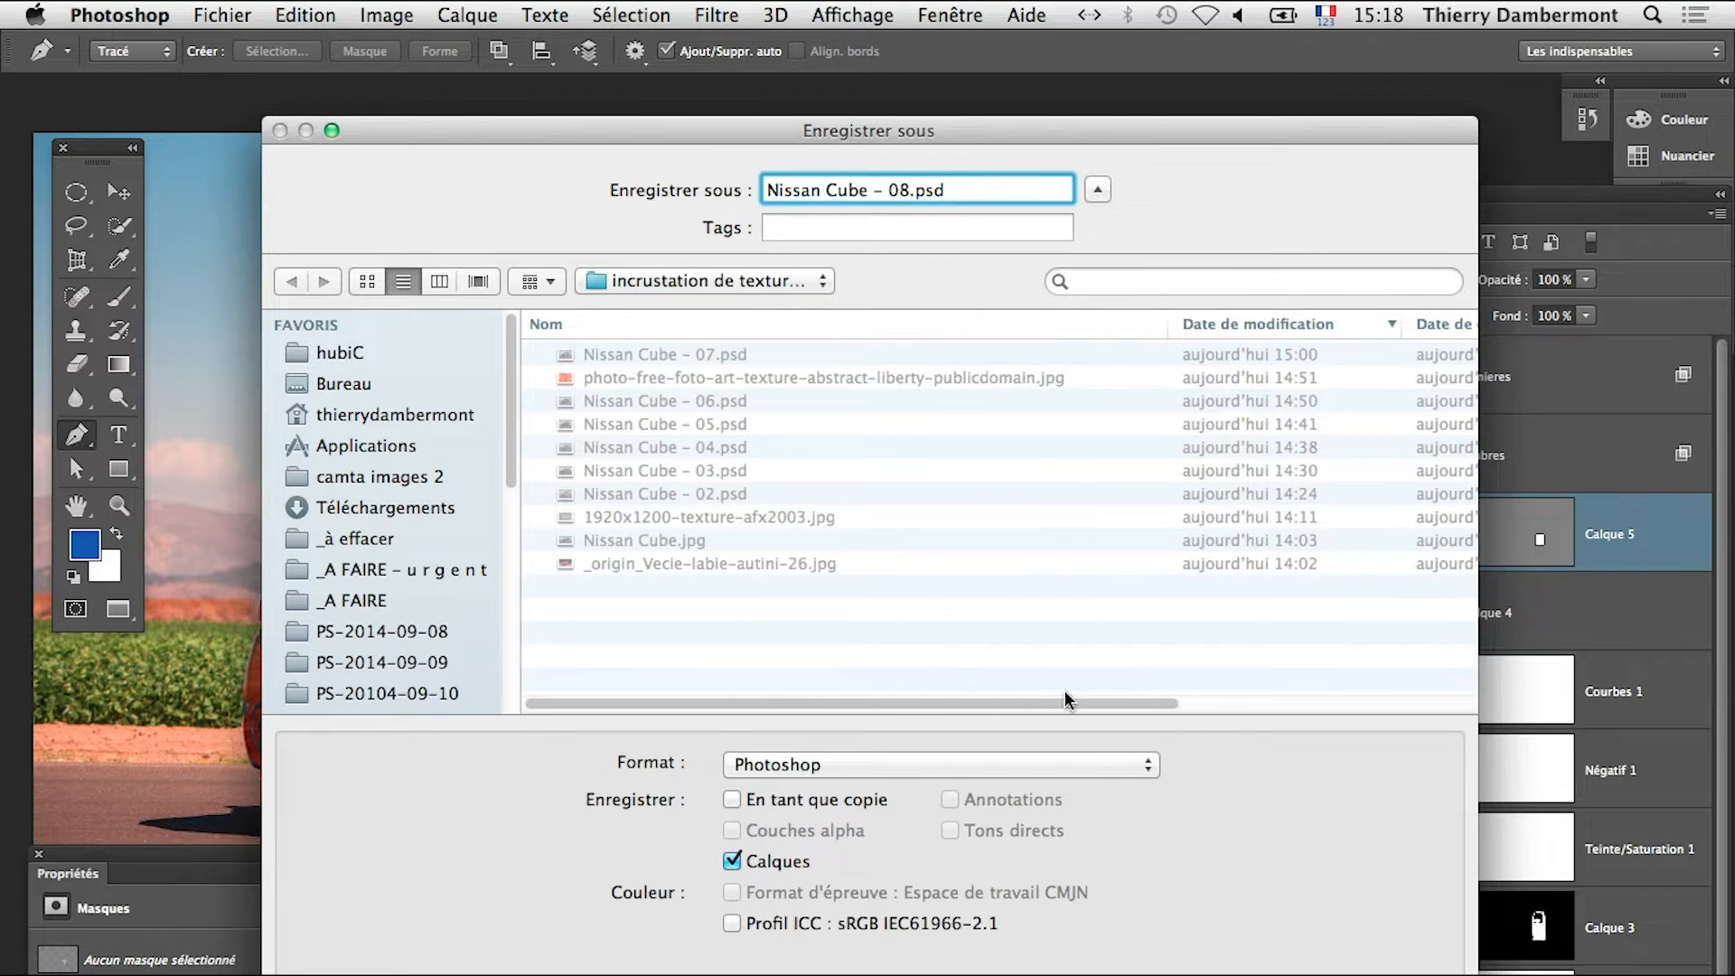
{"action": "key", "text": "Return"}
{"action": "left_click", "coordinate": [1185, 573]}
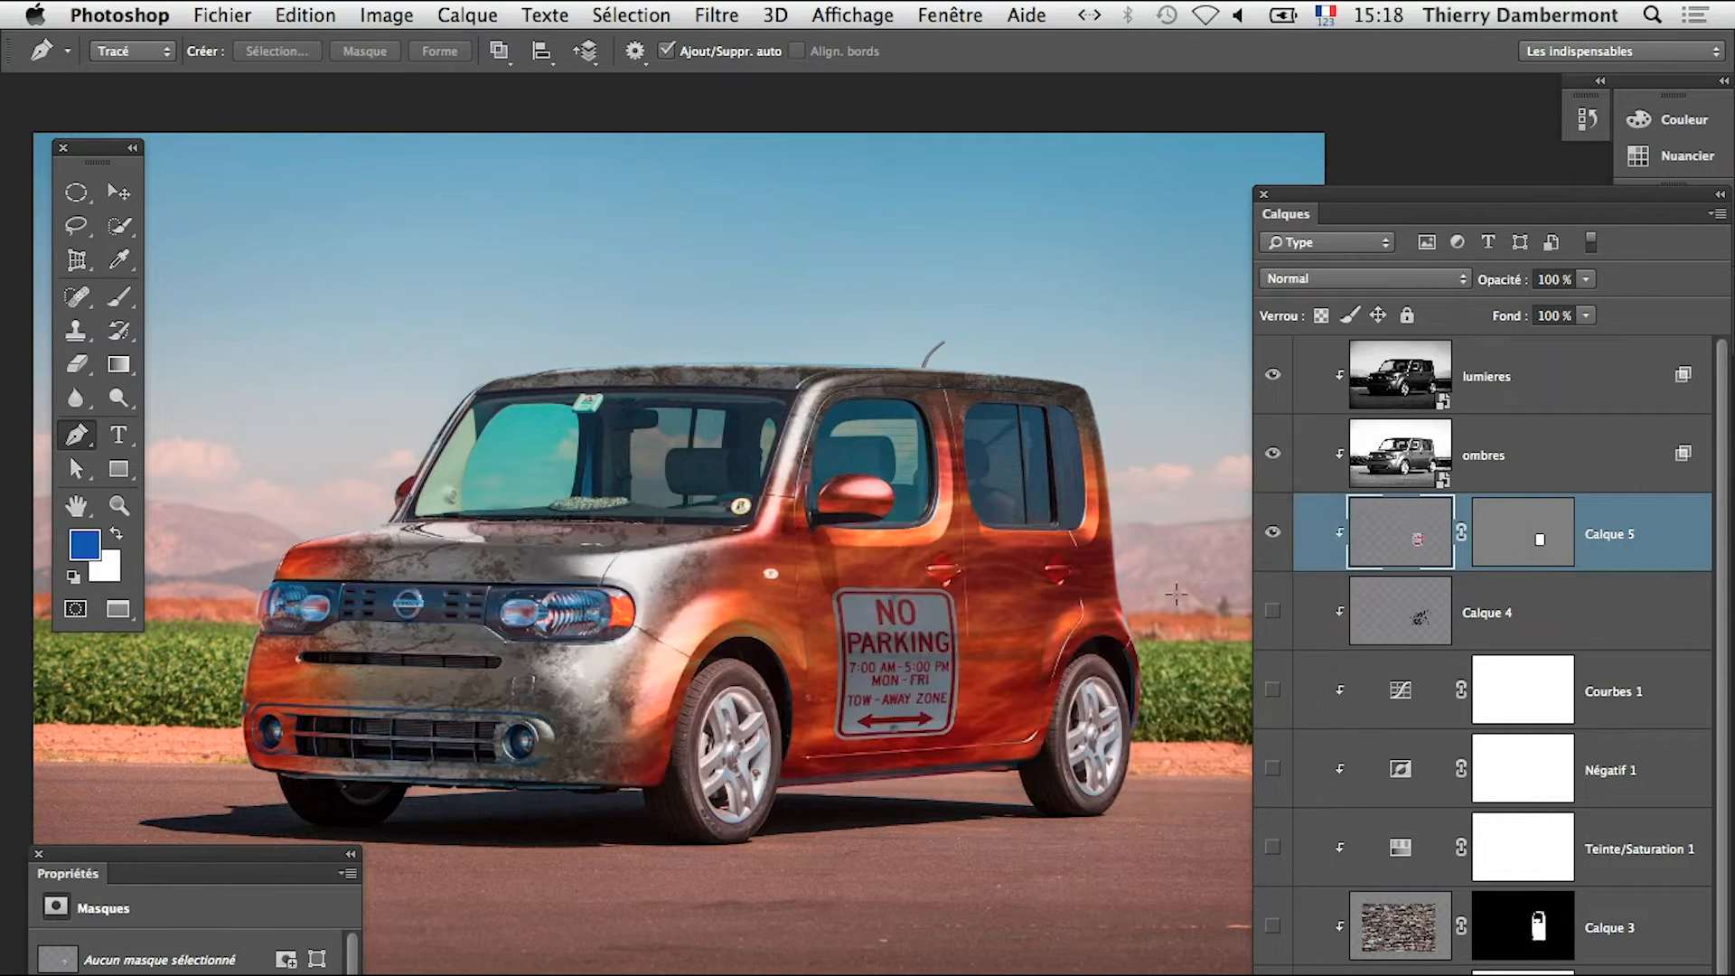
Scale the No Parking sign with its mask to about 81% and recenter it slightly higher on the front door
{"action": "left_click", "coordinate": [922, 759]}
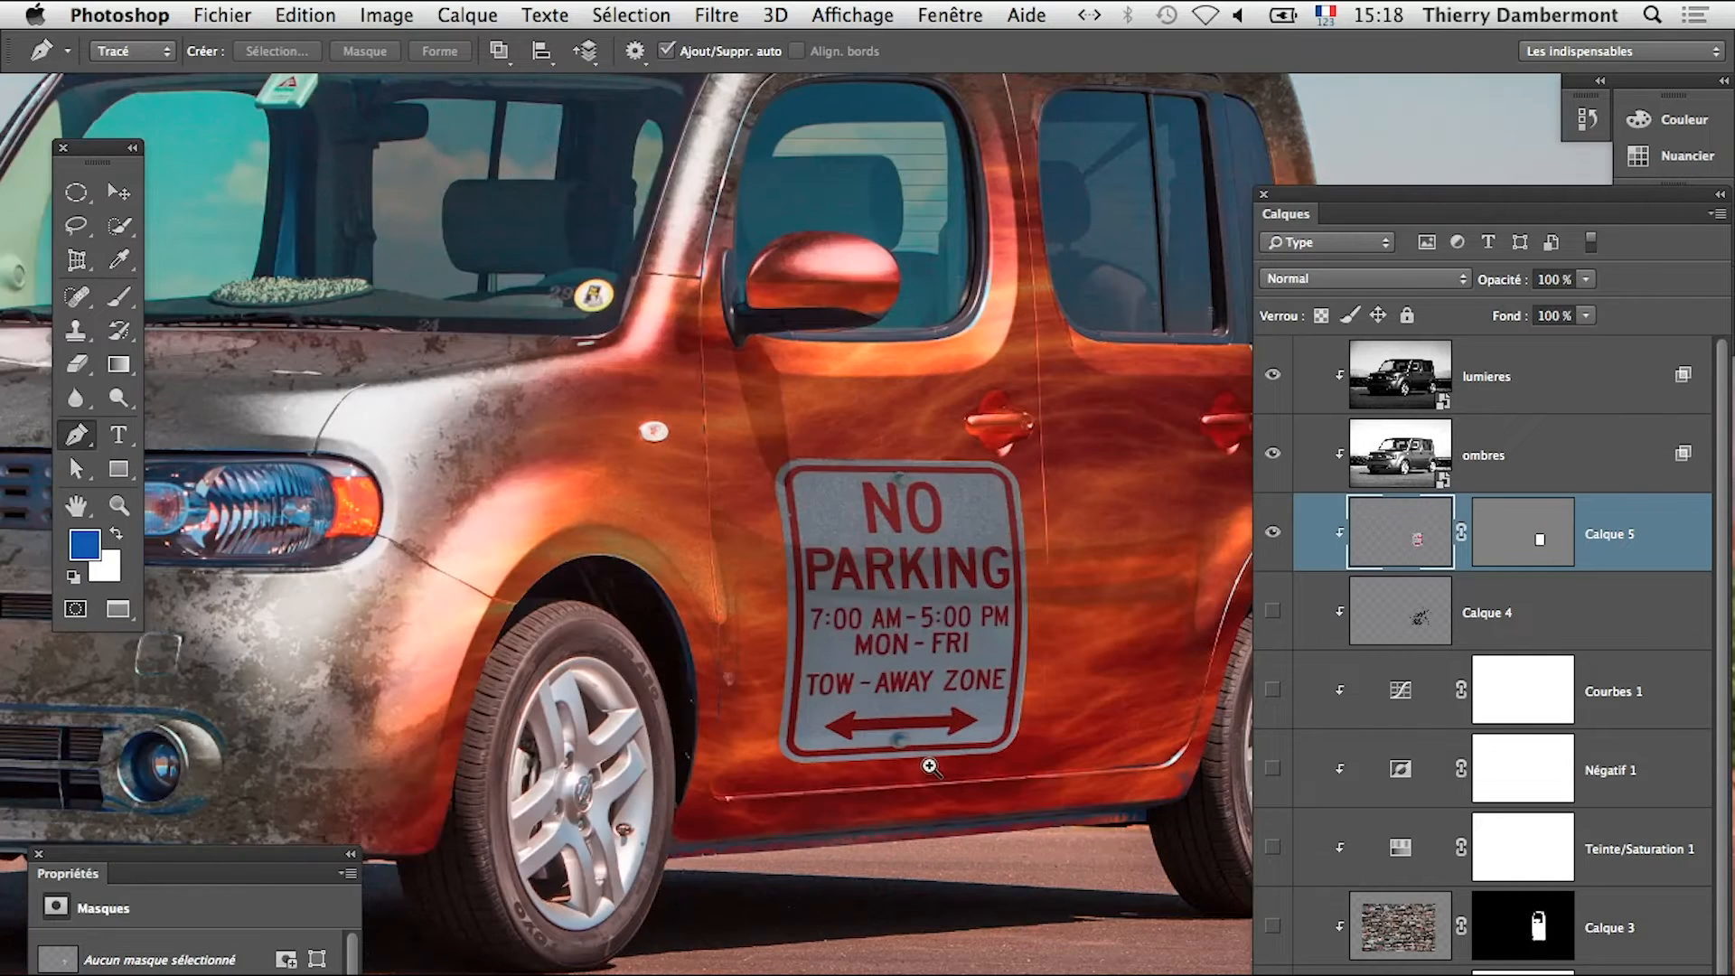
{"action": "key", "text": "super+t"}
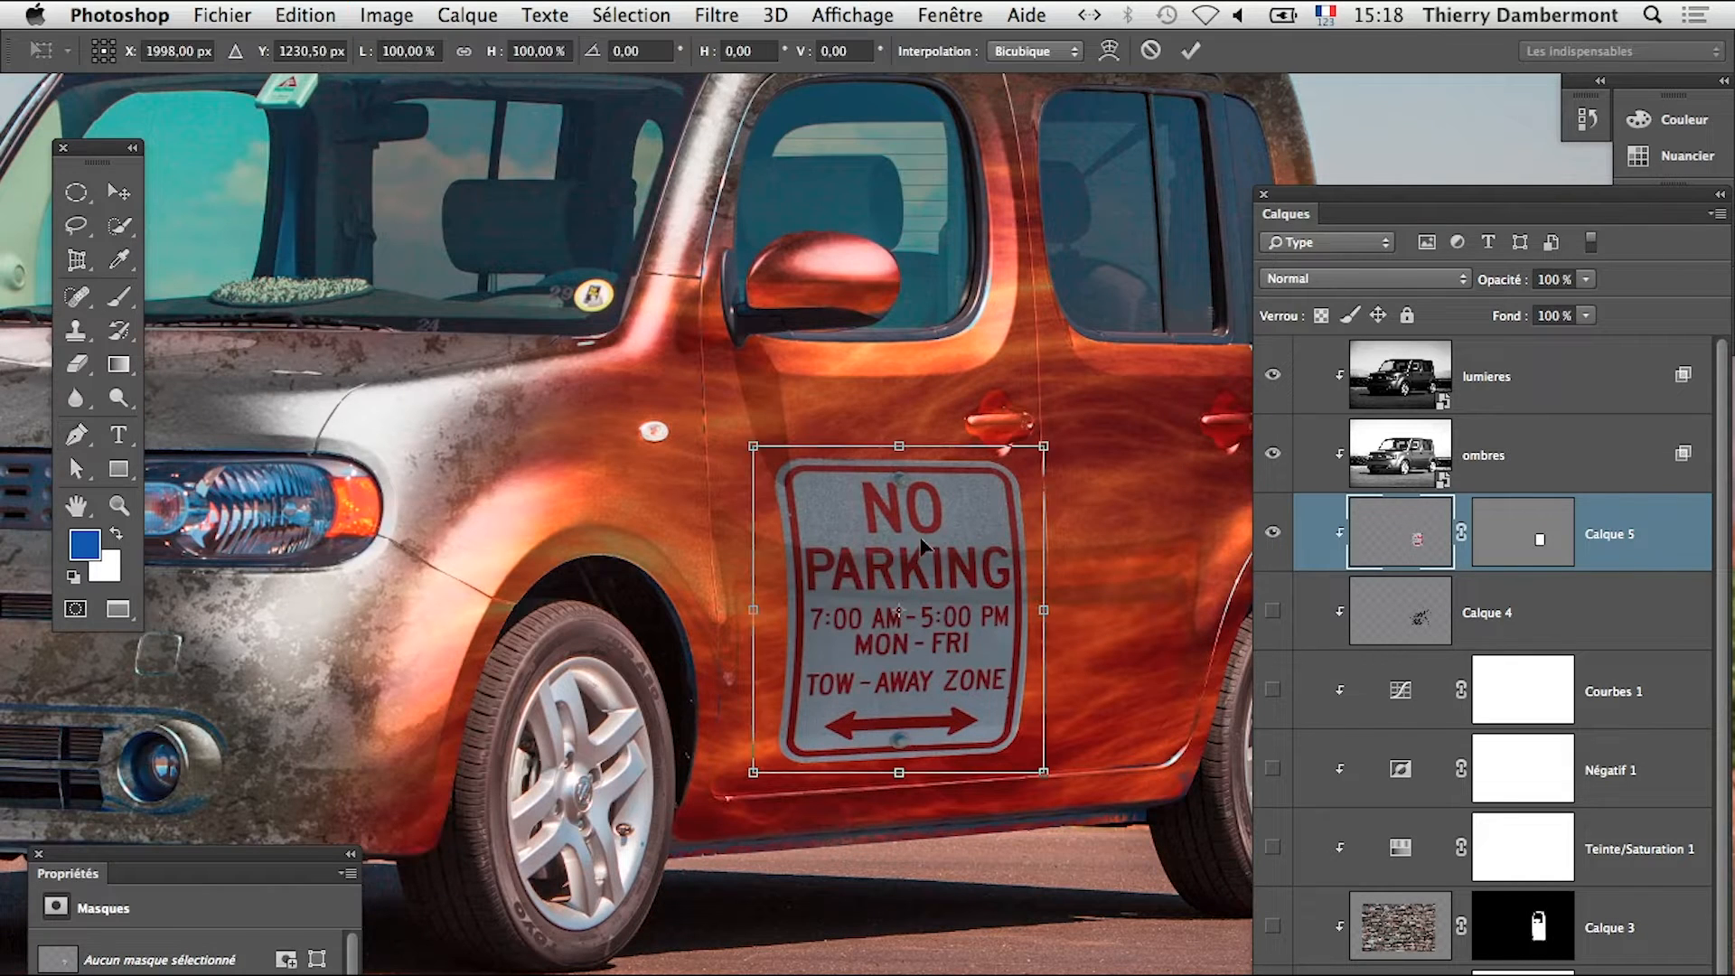
{"action": "left_click_drag", "start_coordinate": [757, 449], "coordinate": [820, 493]}
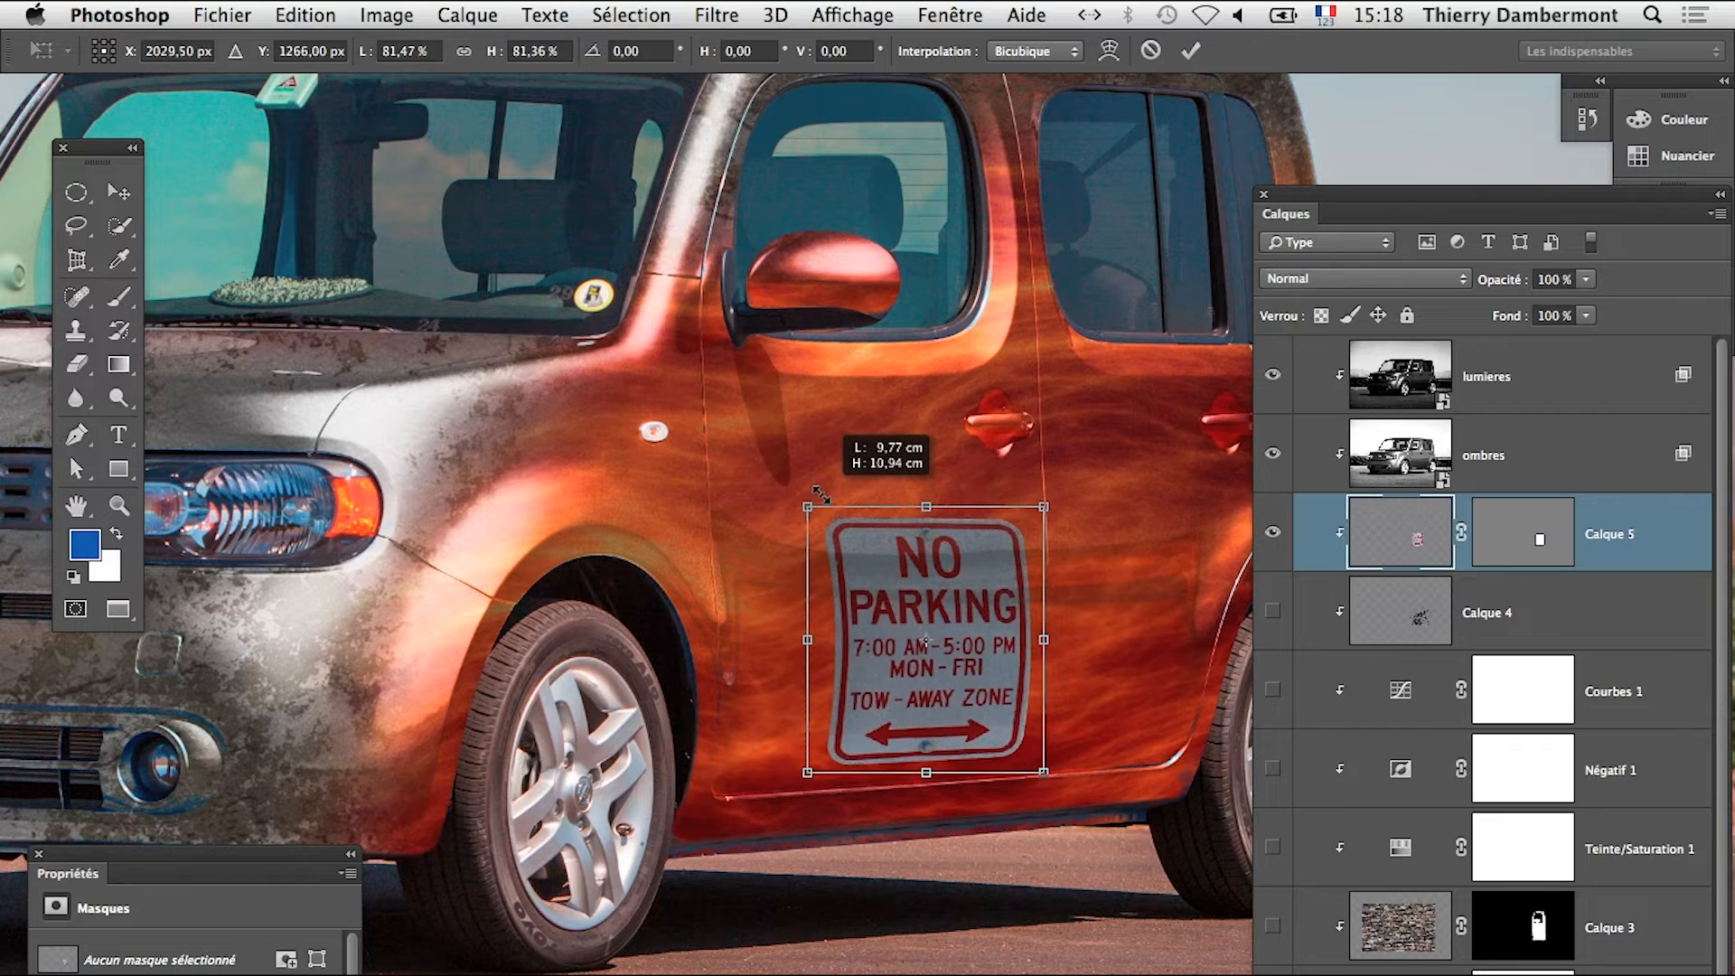
{"action": "left_click_drag", "start_coordinate": [926, 688], "coordinate": [900, 656]}
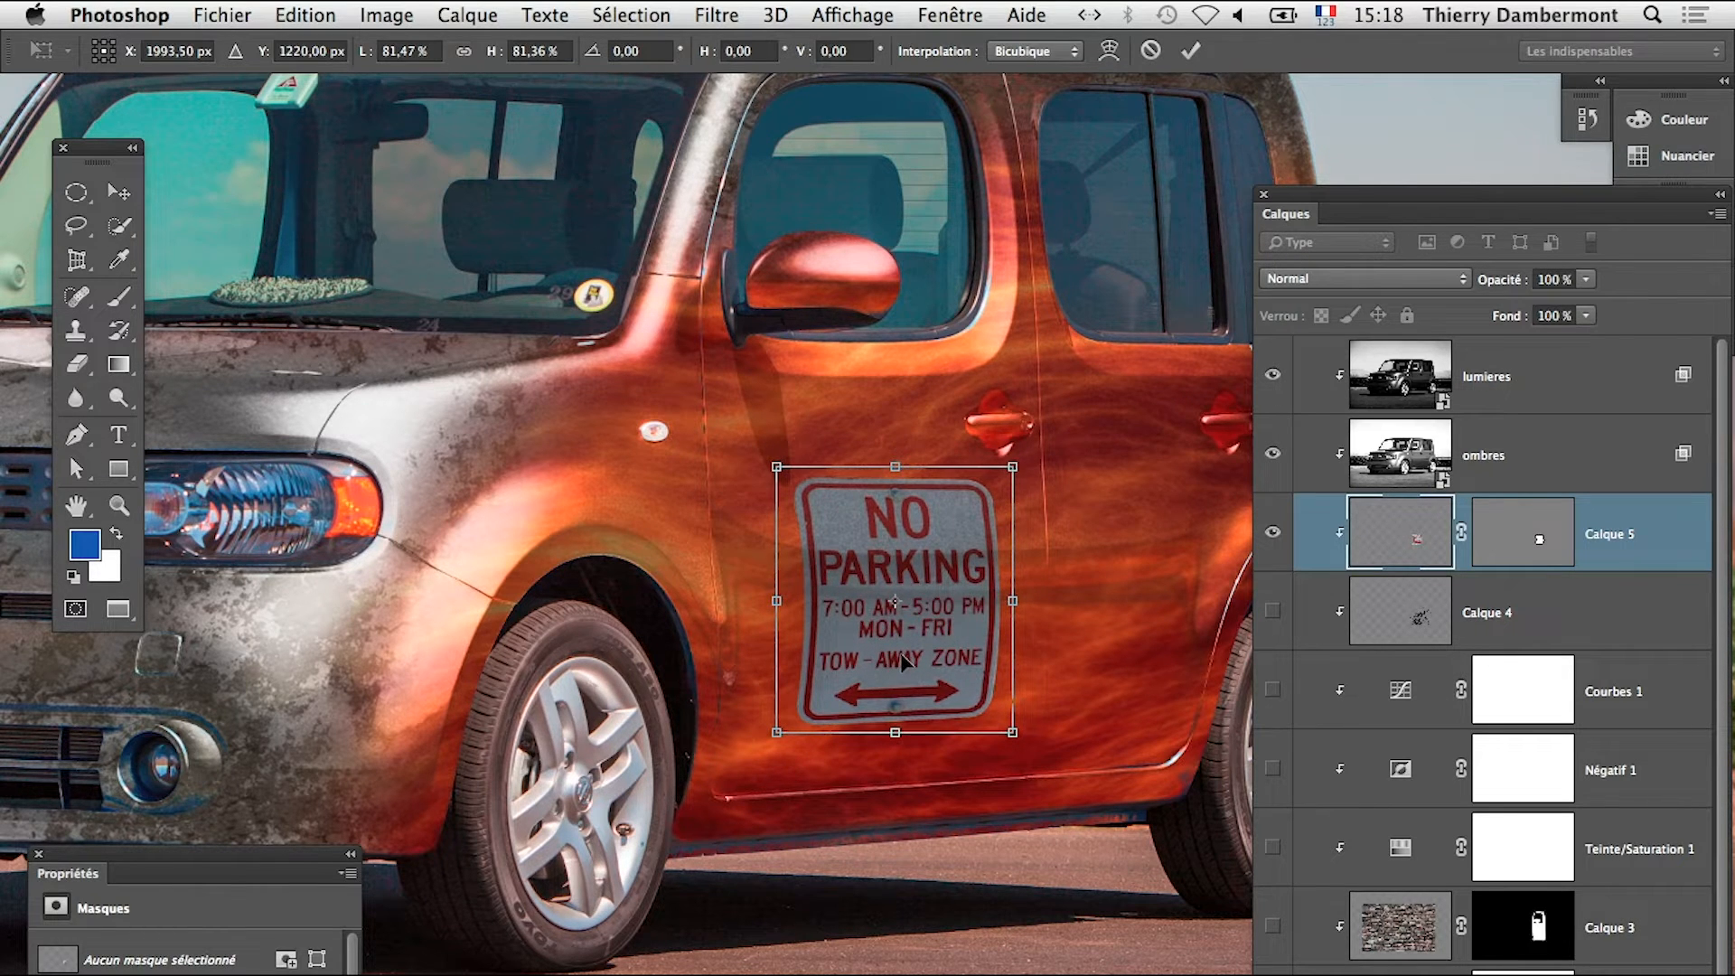
{"action": "key", "text": "Return"}
{"action": "key", "text": "p"}
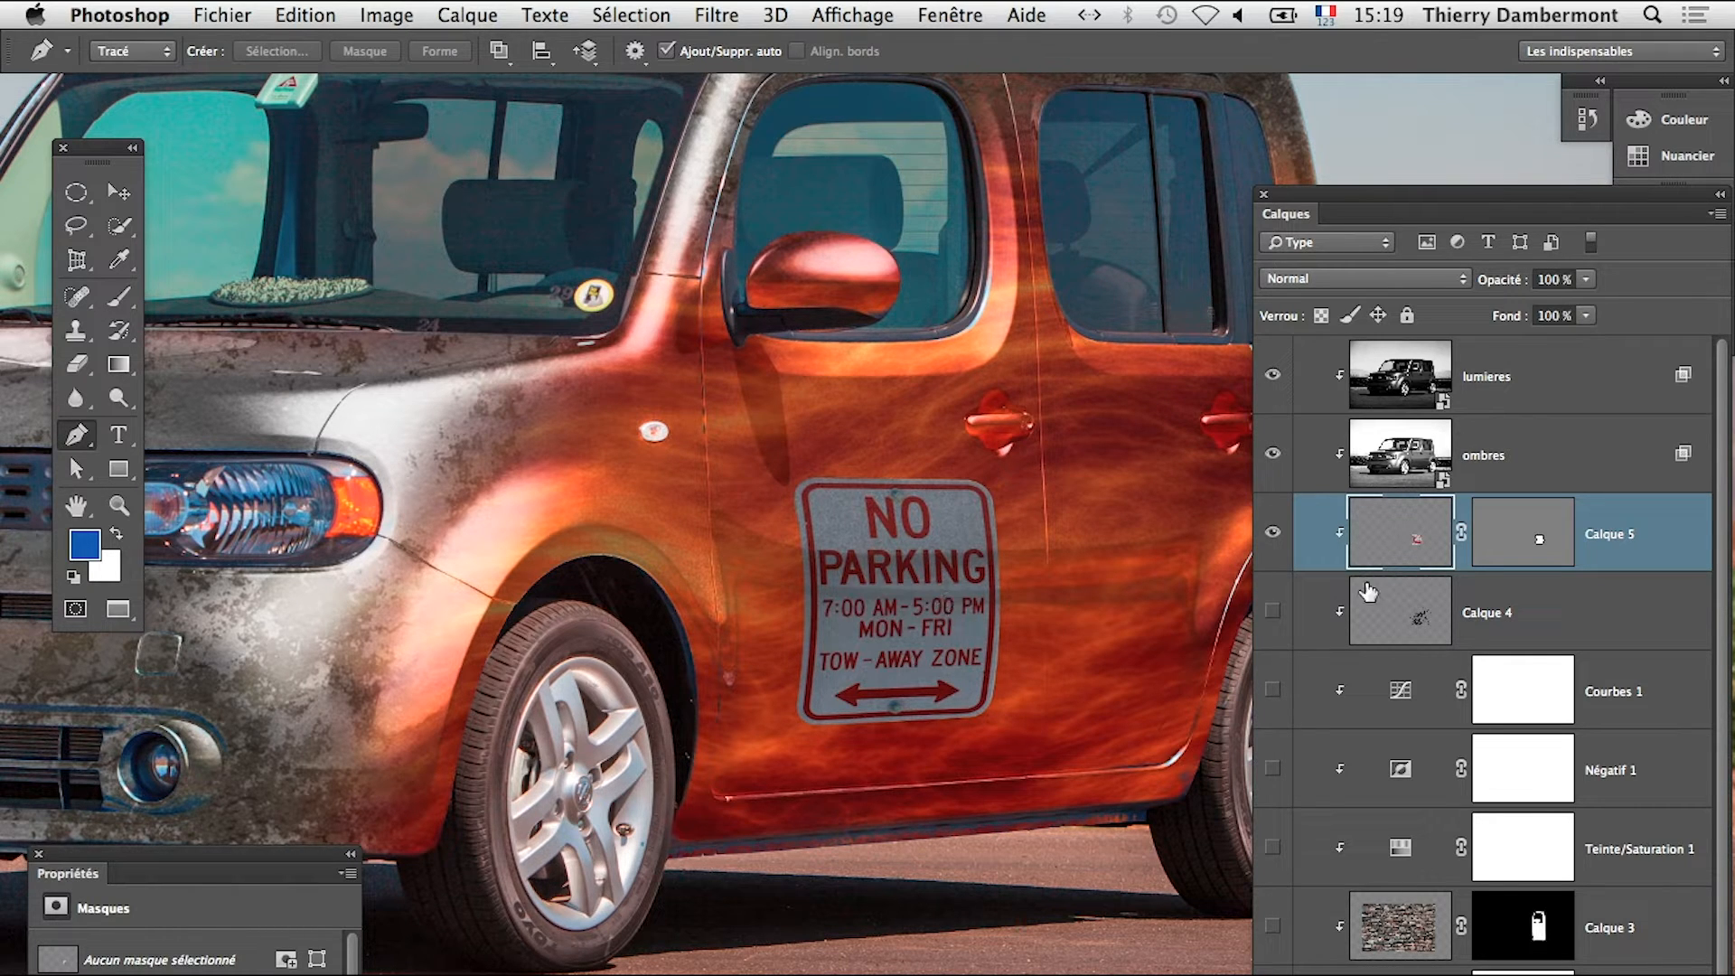
Try the Shear filter (Cisaillement) on layer Calque 5 without a selection, and cancel it
{"action": "left_click", "coordinate": [709, 16]}
{"action": "mouse_move", "coordinate": [768, 344]}
{"action": "left_click", "coordinate": [1137, 462]}
{"action": "left_click_drag", "start_coordinate": [1033, 229], "coordinate": [1245, 219]}
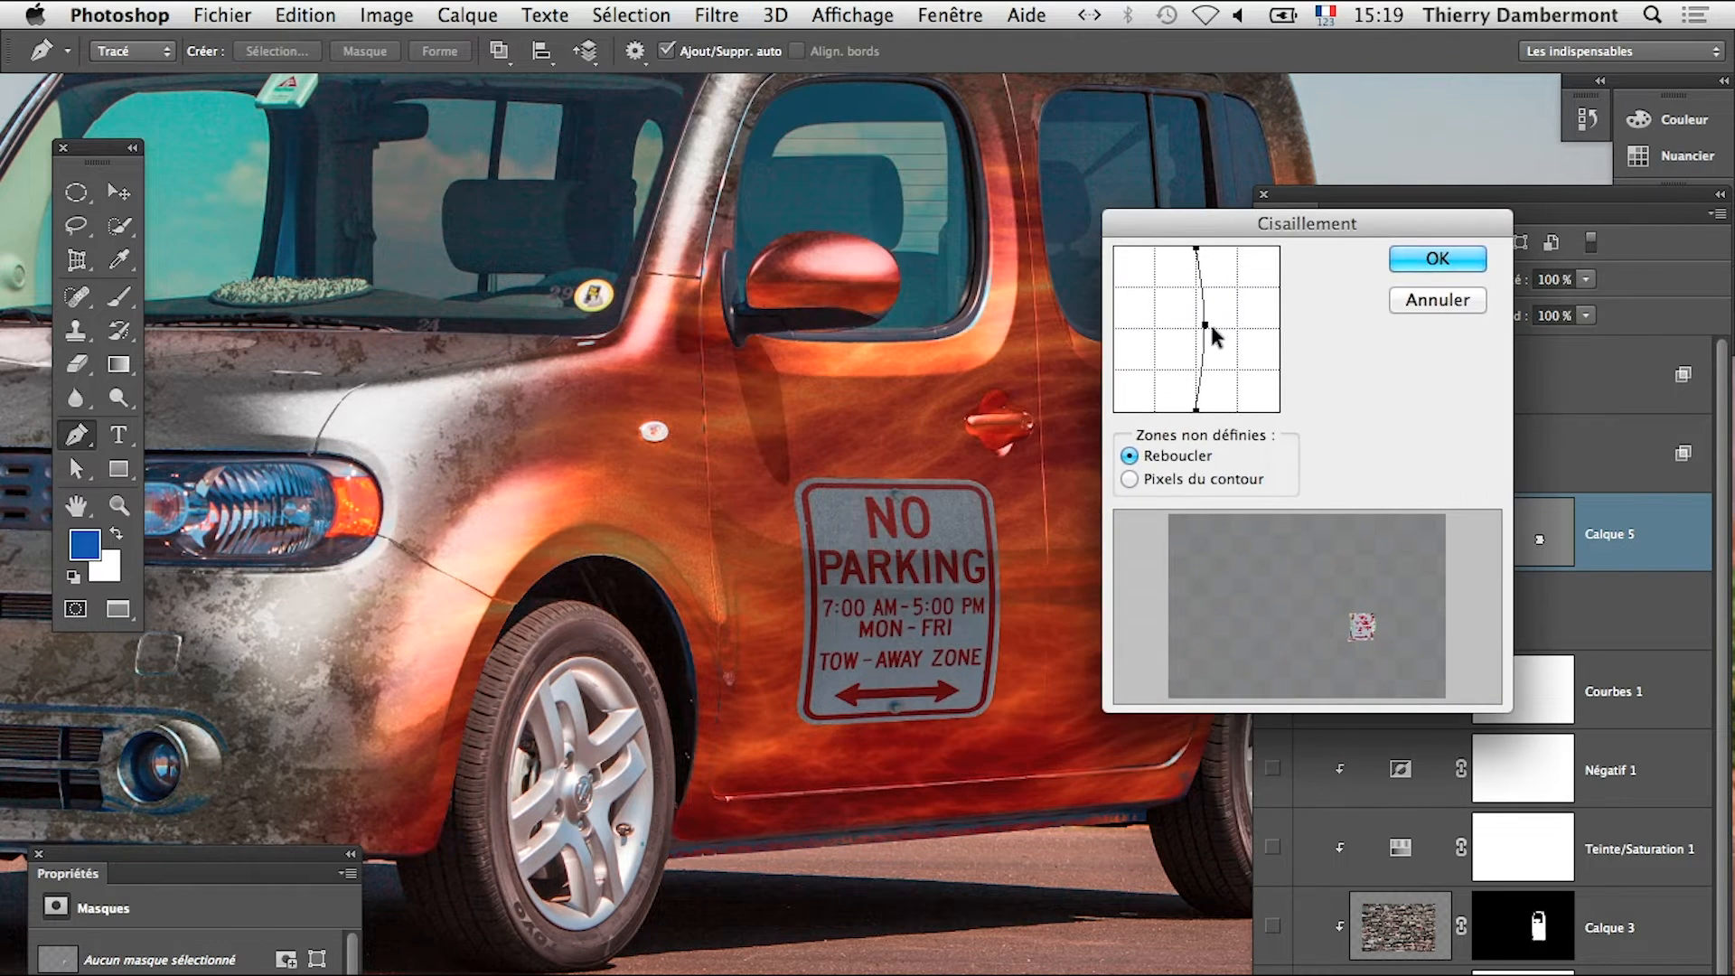
{"action": "left_click_drag", "start_coordinate": [1211, 326], "coordinate": [1202, 323]}
{"action": "left_click", "coordinate": [1401, 293]}
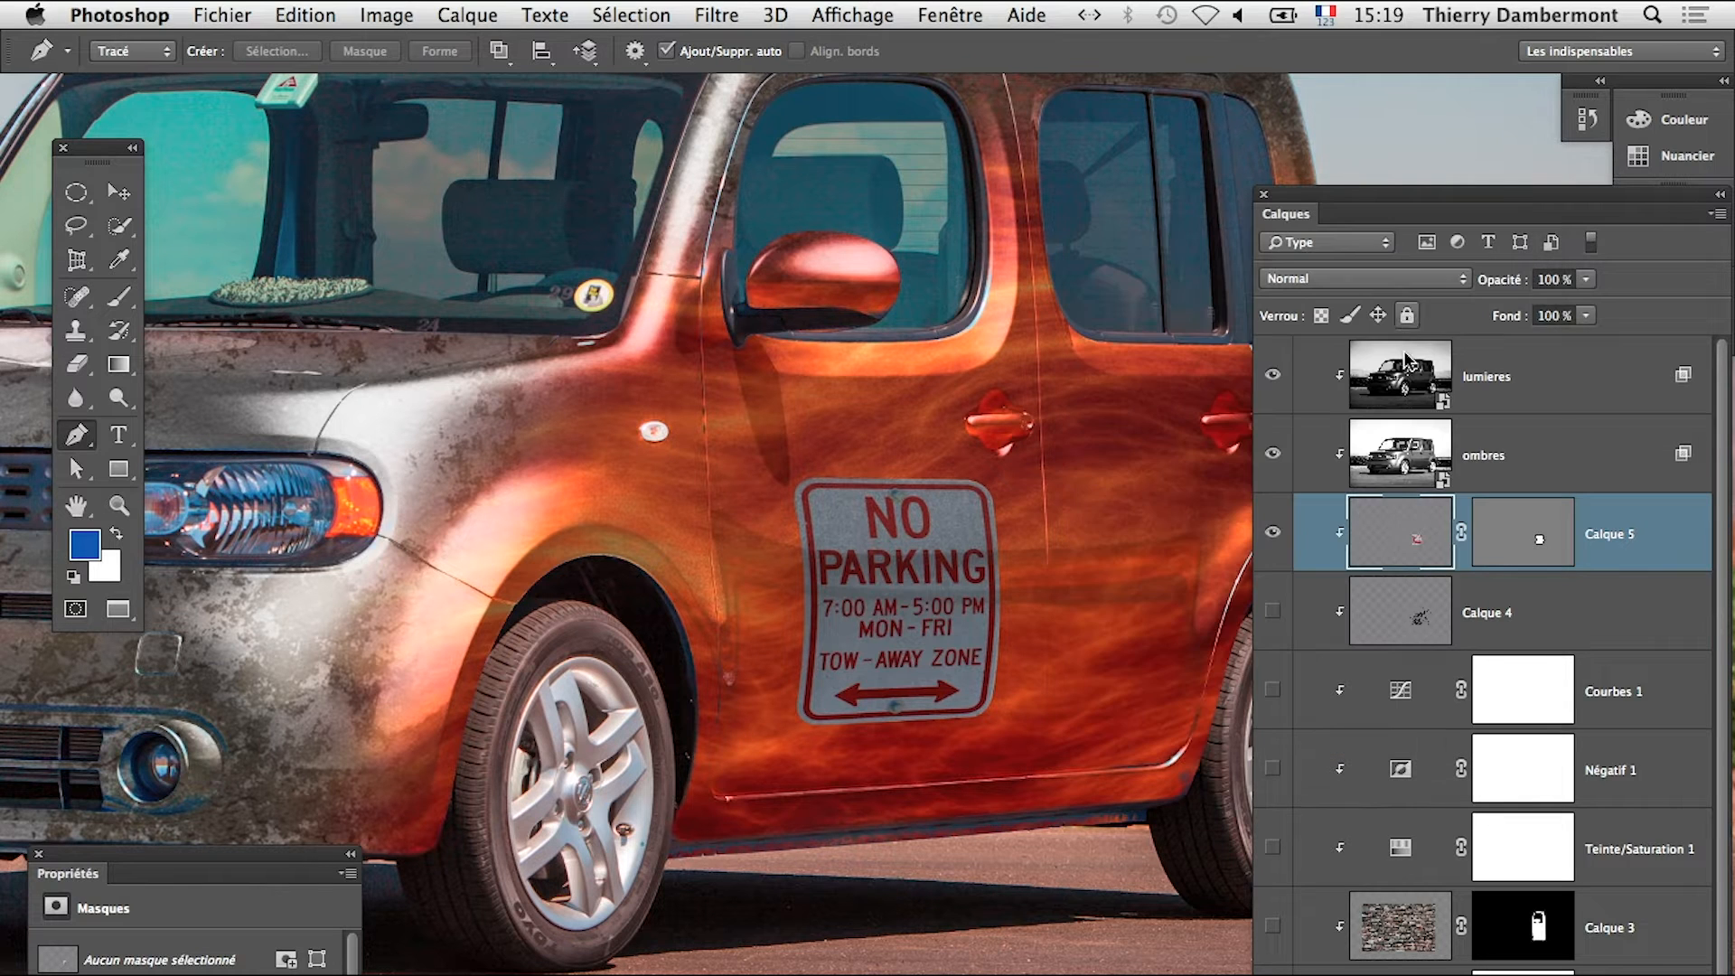
Load the sign layer's outline as a selection, try different curve bends in the Shear filter (Cisaillement), and cancel the filter
{"action": "left_click", "coordinate": [1387, 547], "text": "super"}
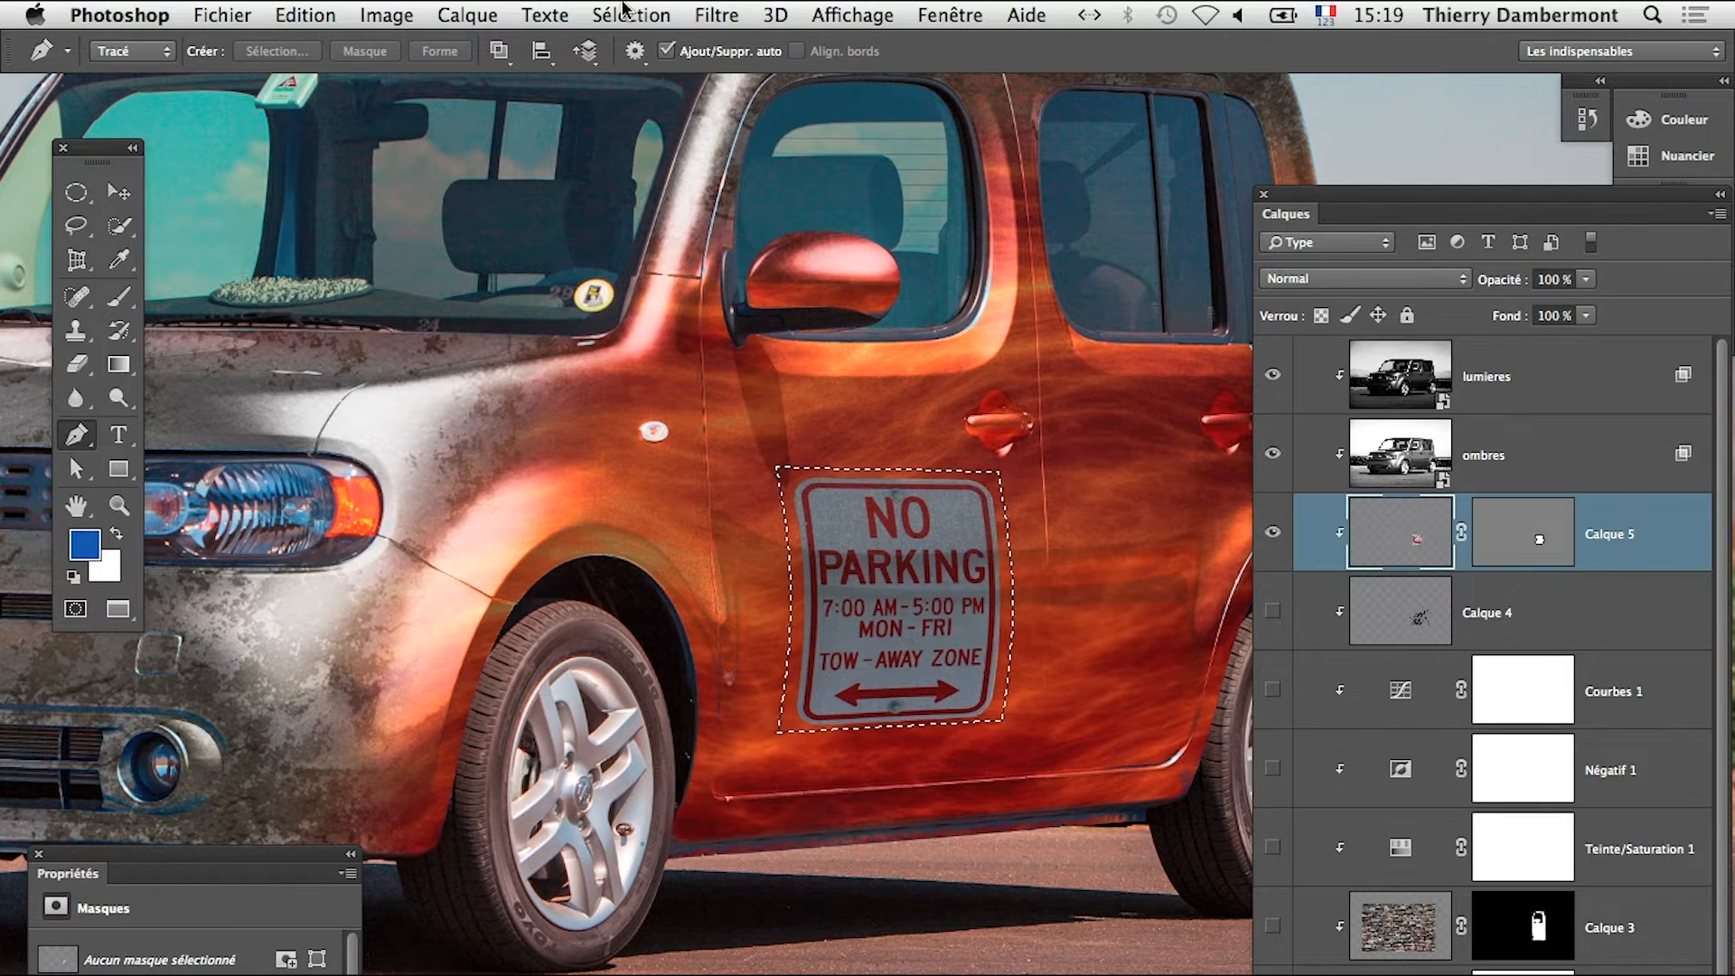
{"action": "left_click", "coordinate": [717, 15]}
{"action": "mouse_move", "coordinate": [844, 344]}
{"action": "left_click", "coordinate": [1160, 449]}
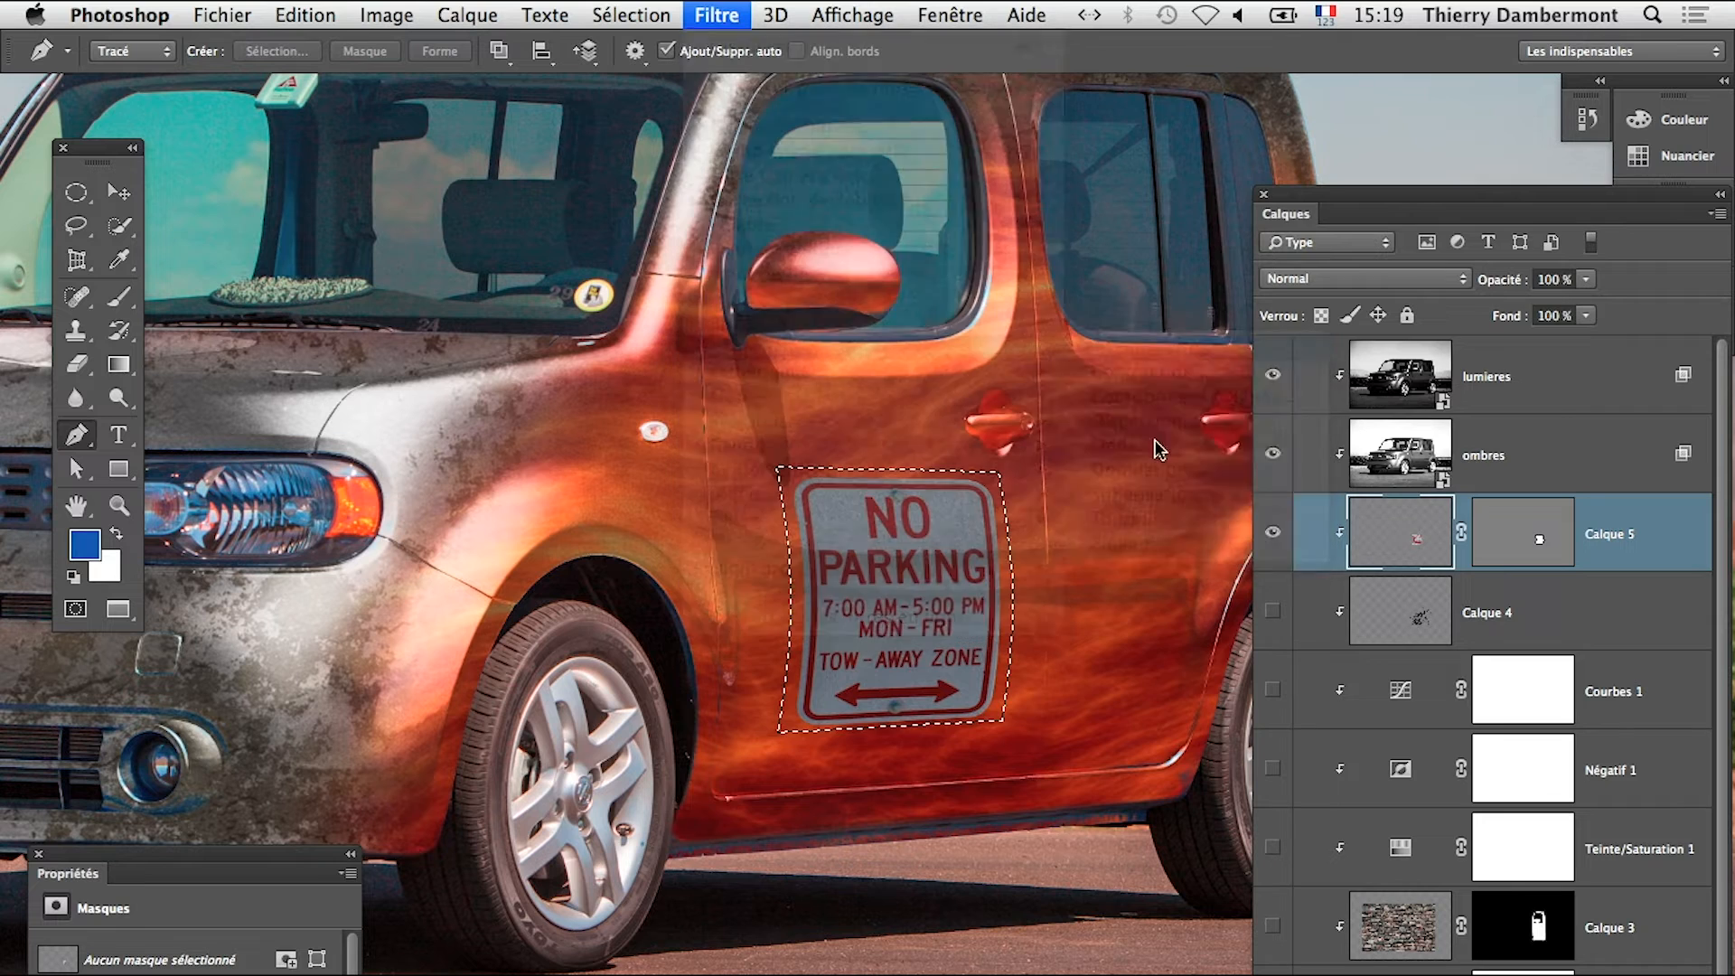
{"action": "left_click", "coordinate": [1200, 331]}
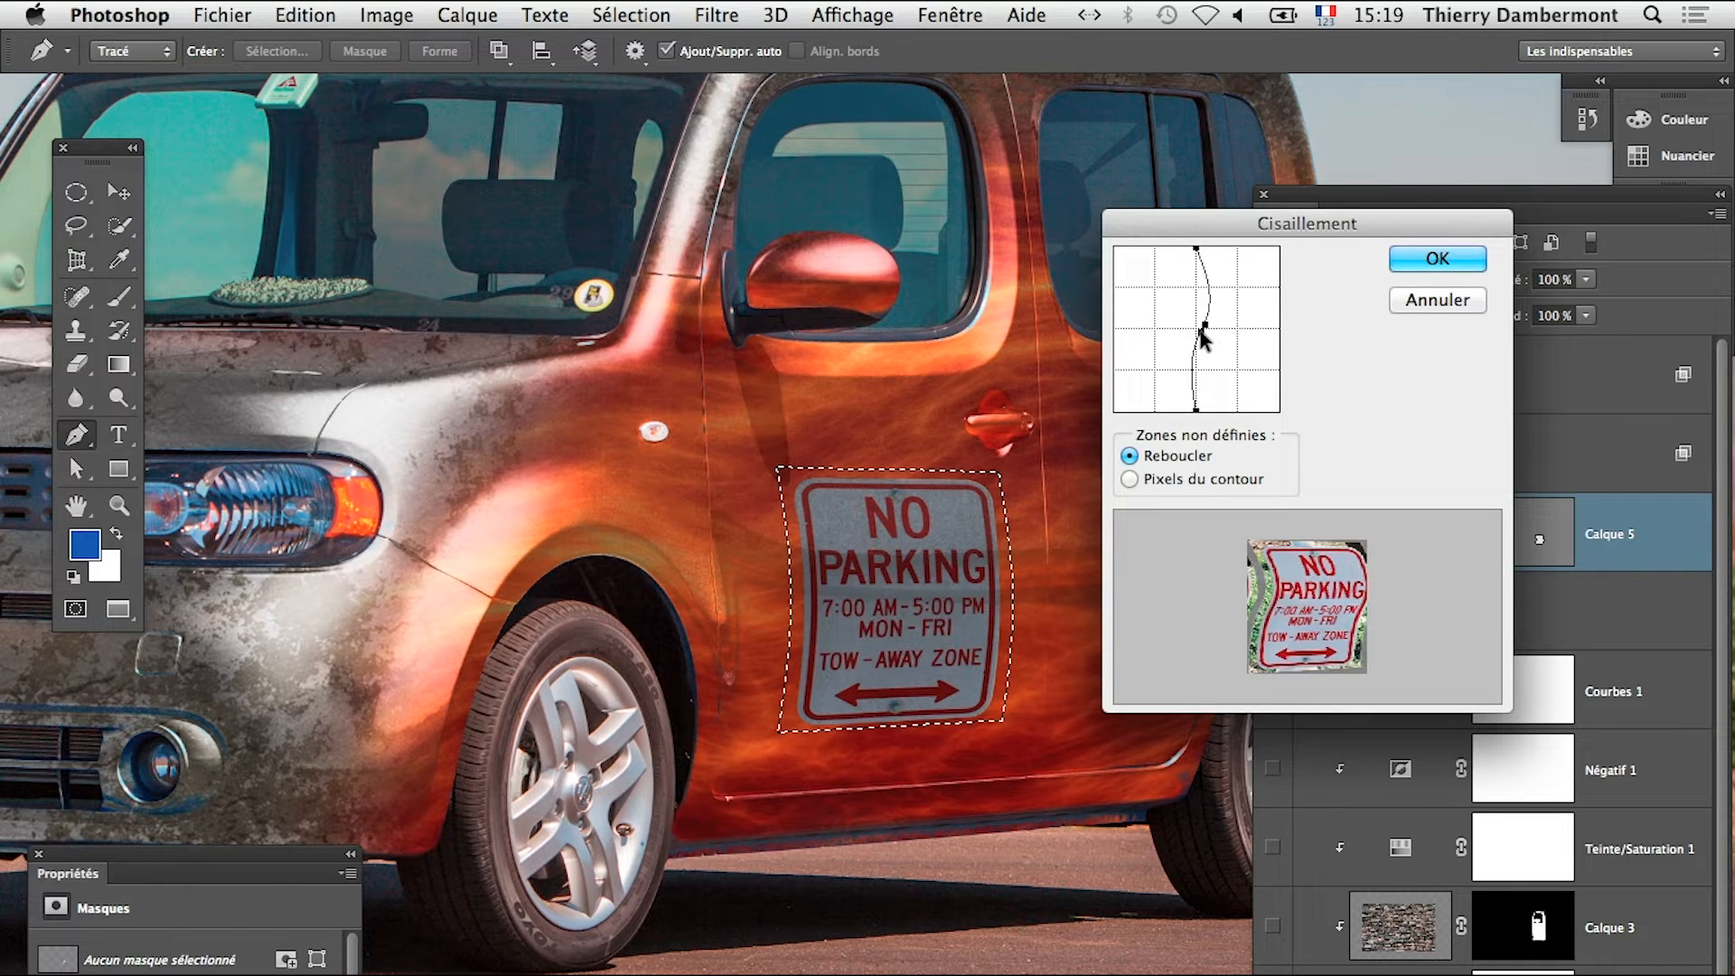
{"action": "left_click_drag", "start_coordinate": [1200, 330], "coordinate": [1342, 437]}
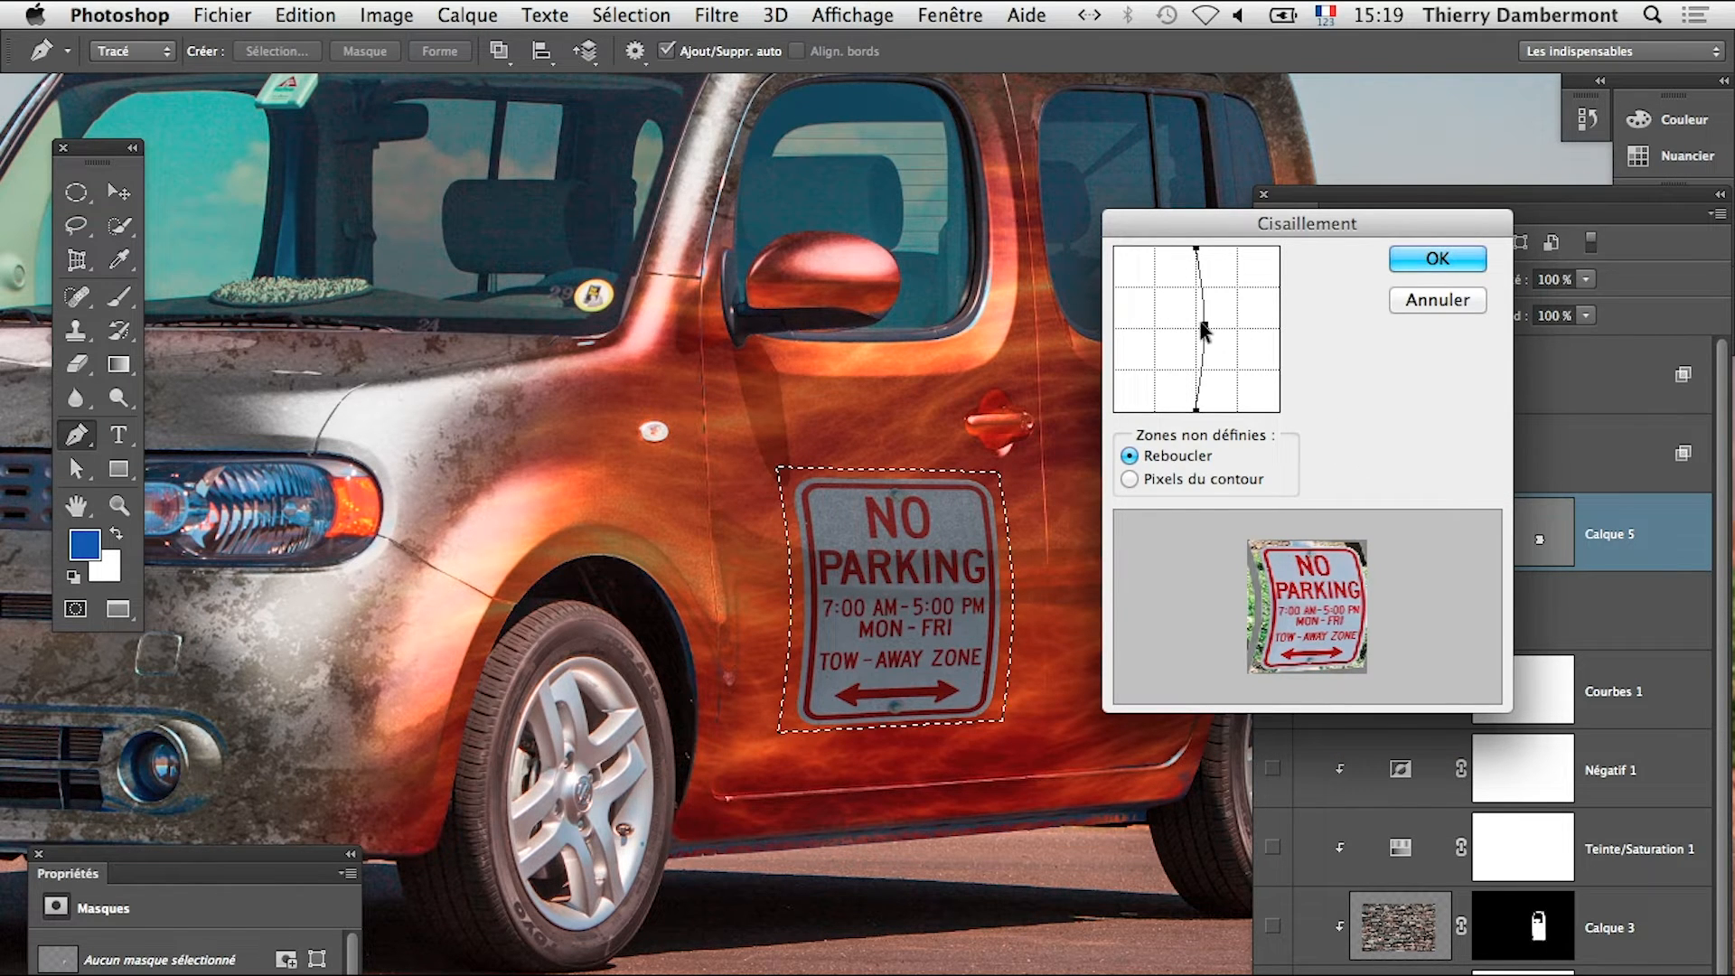
{"action": "left_click_drag", "start_coordinate": [1205, 330], "coordinate": [1198, 329]}
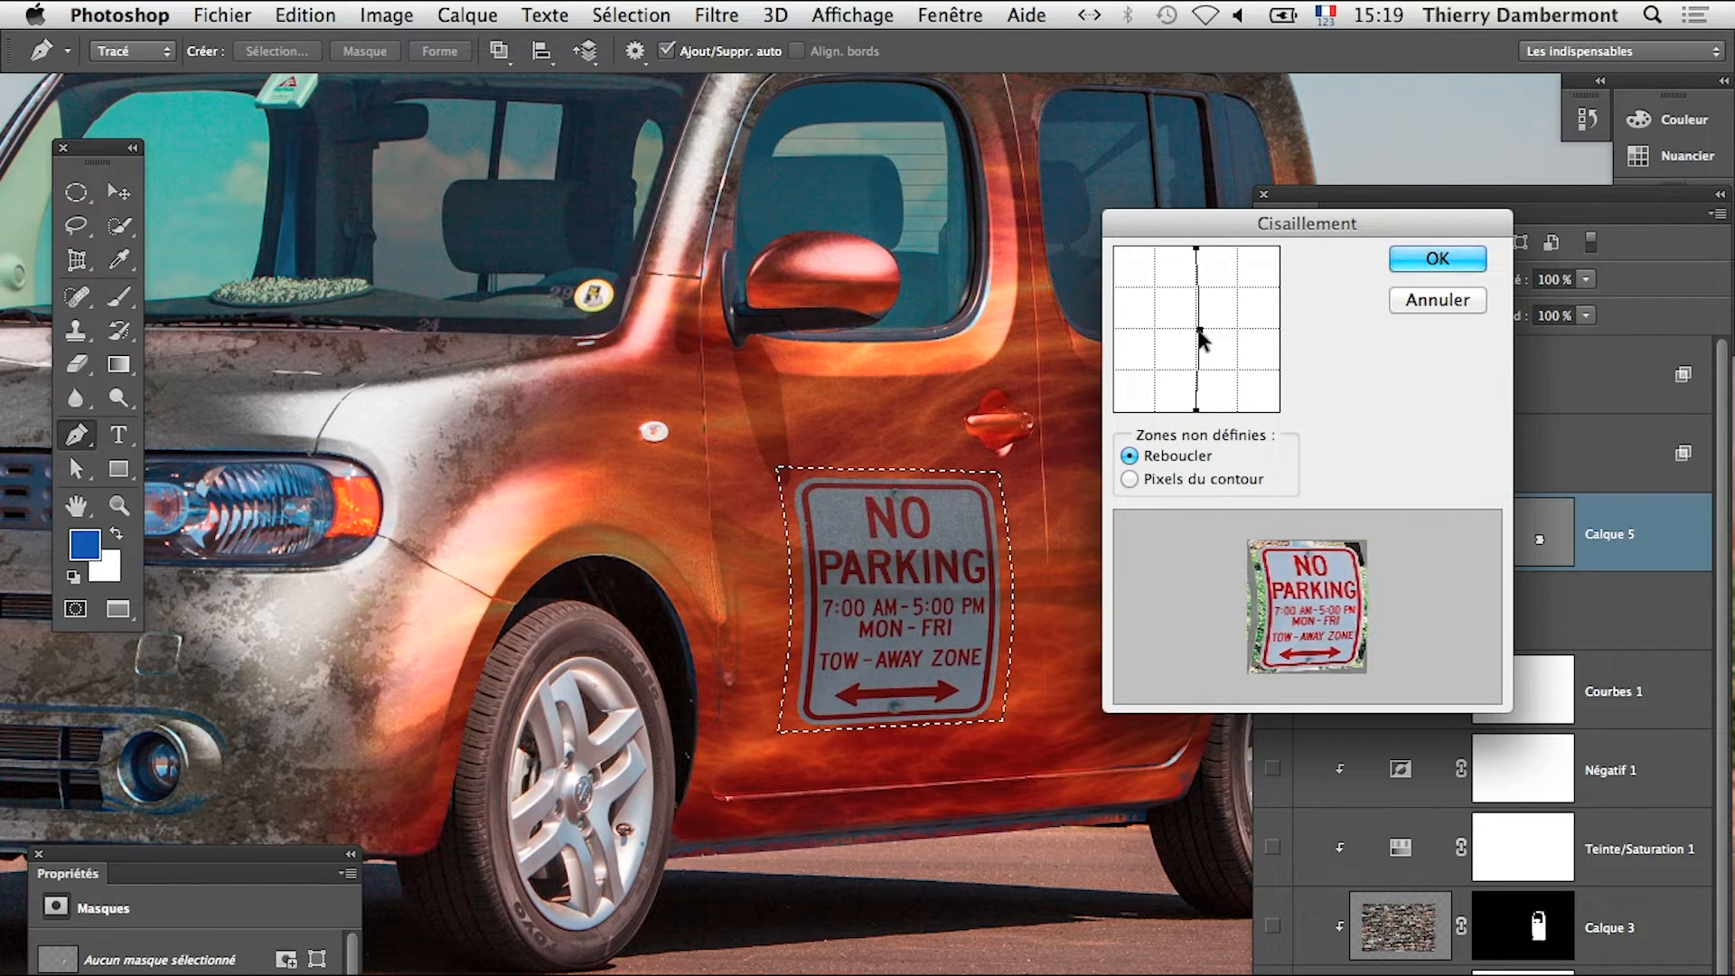
{"action": "mouse_move", "coordinate": [1197, 411]}
{"action": "left_mouse_down"}
{"action": "mouse_move", "coordinate": [1277, 348]}
{"action": "mouse_move", "coordinate": [1194, 409]}
{"action": "left_mouse_up"}
{"action": "left_click", "coordinate": [1433, 298]}
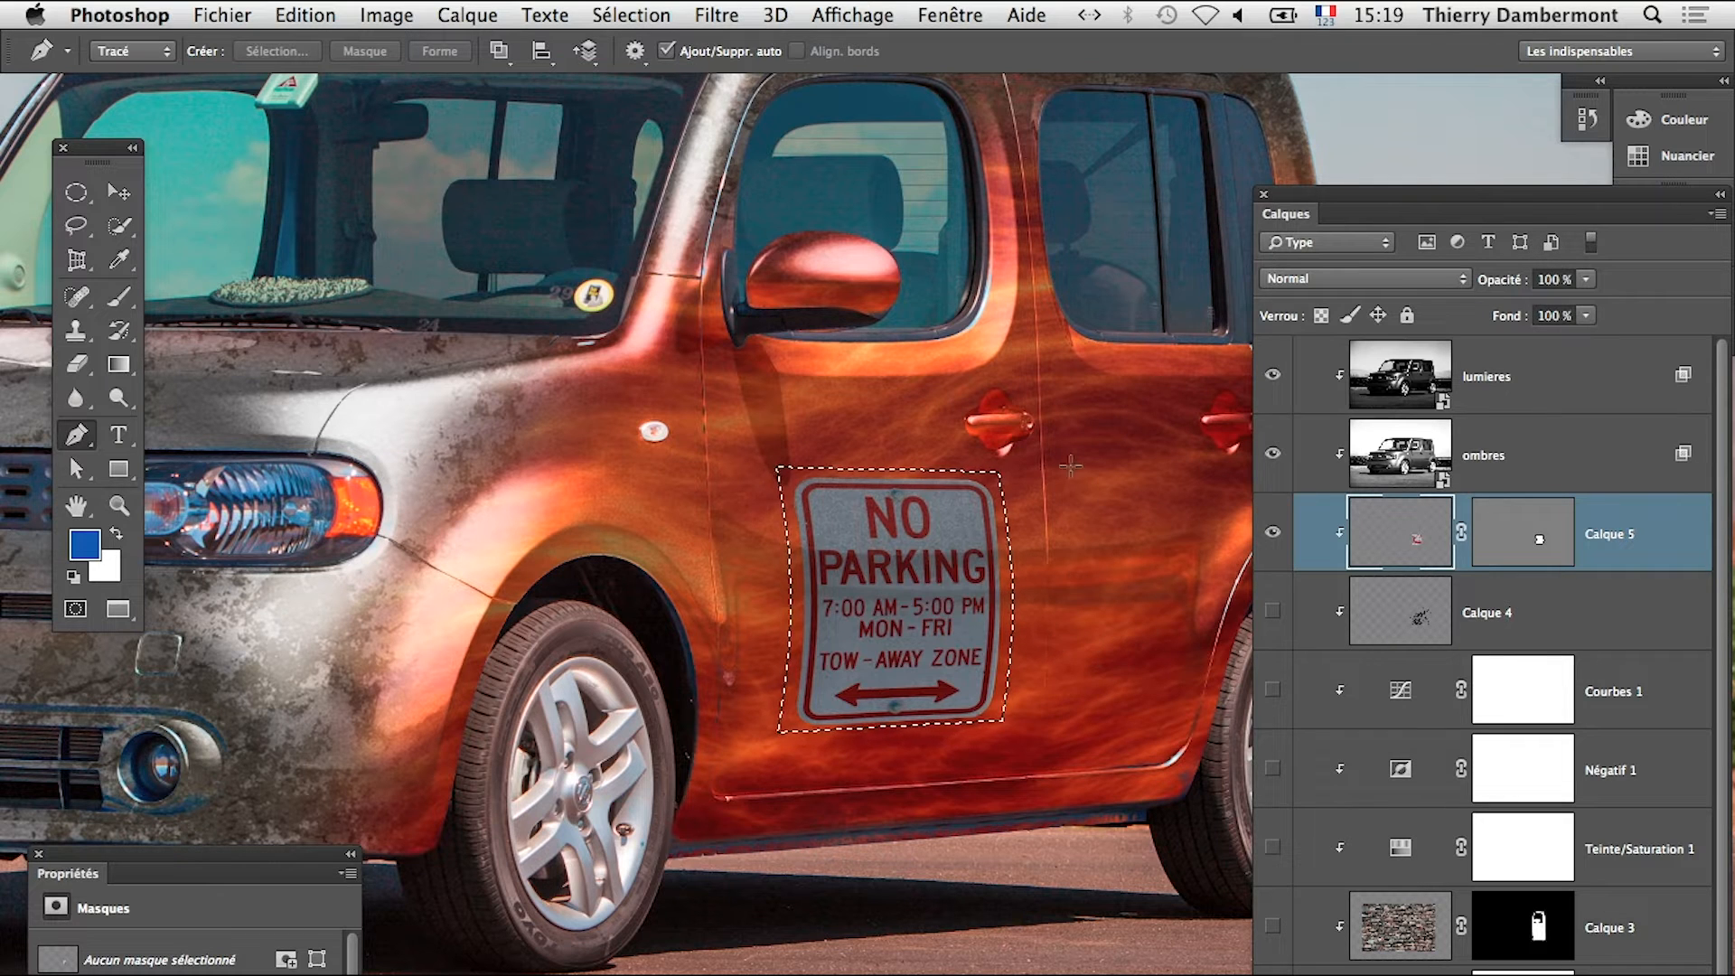
Reopen the Shear filter (Cisaillement) on the selected sign to review its curve, and cancel it
{"action": "left_click", "coordinate": [716, 14]}
{"action": "mouse_move", "coordinate": [822, 378]}
{"action": "mouse_move", "coordinate": [814, 347]}
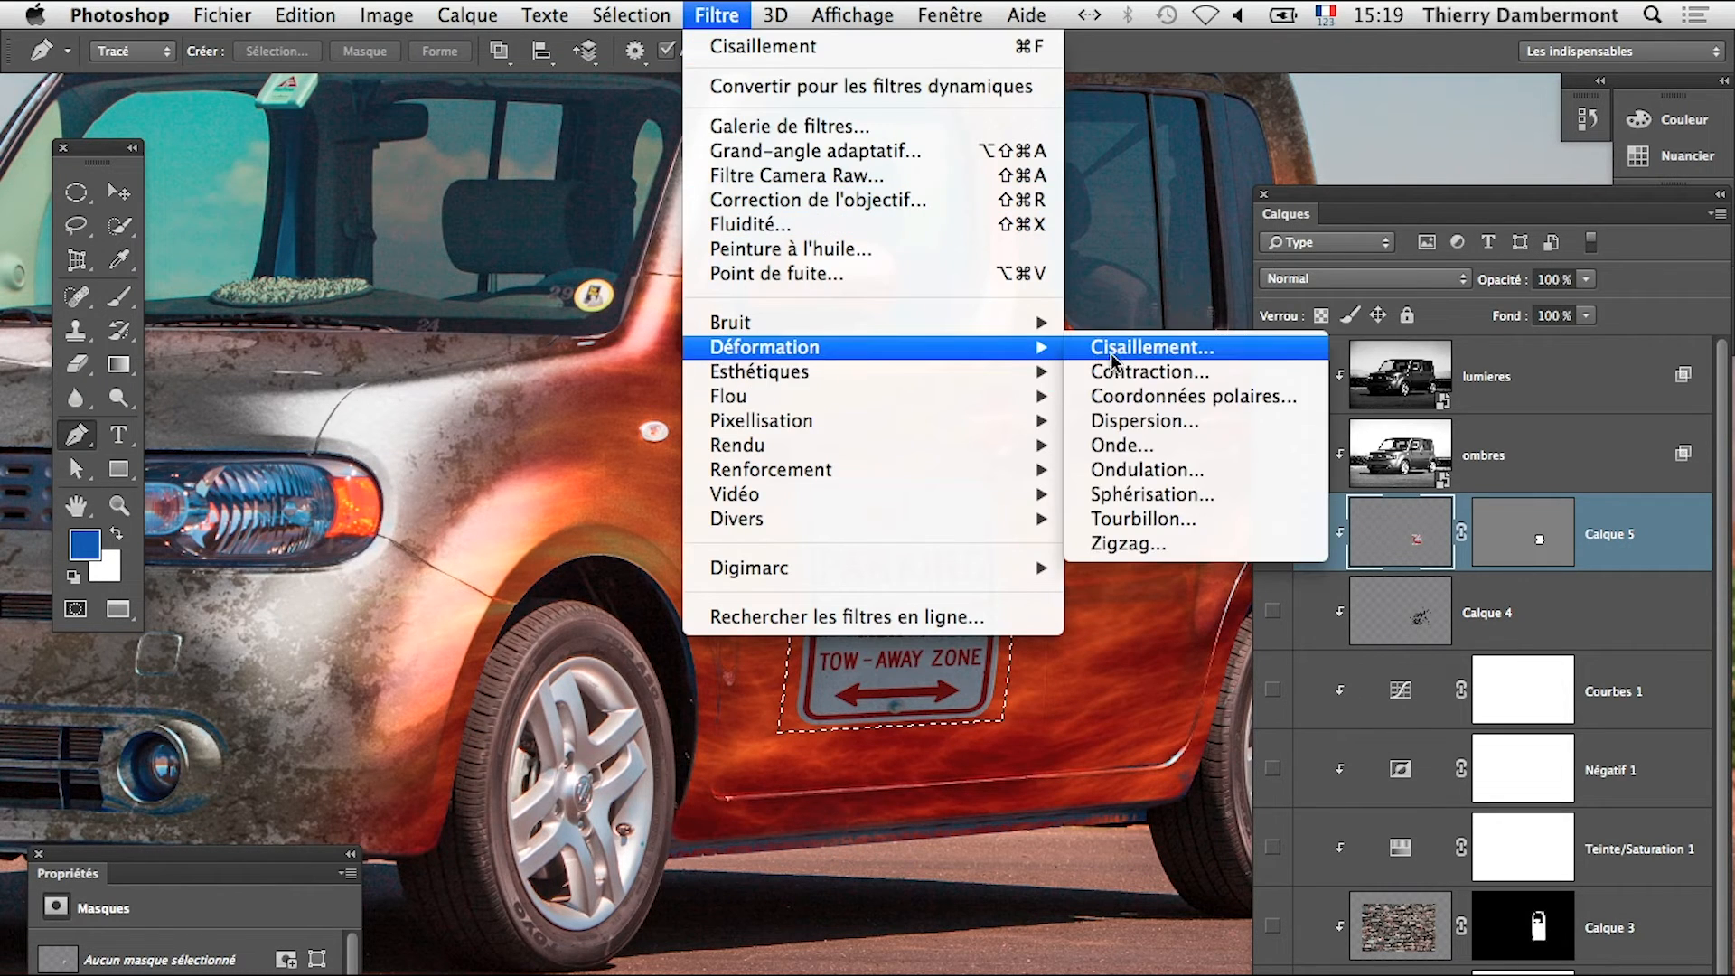
{"action": "left_click", "coordinate": [1120, 353]}
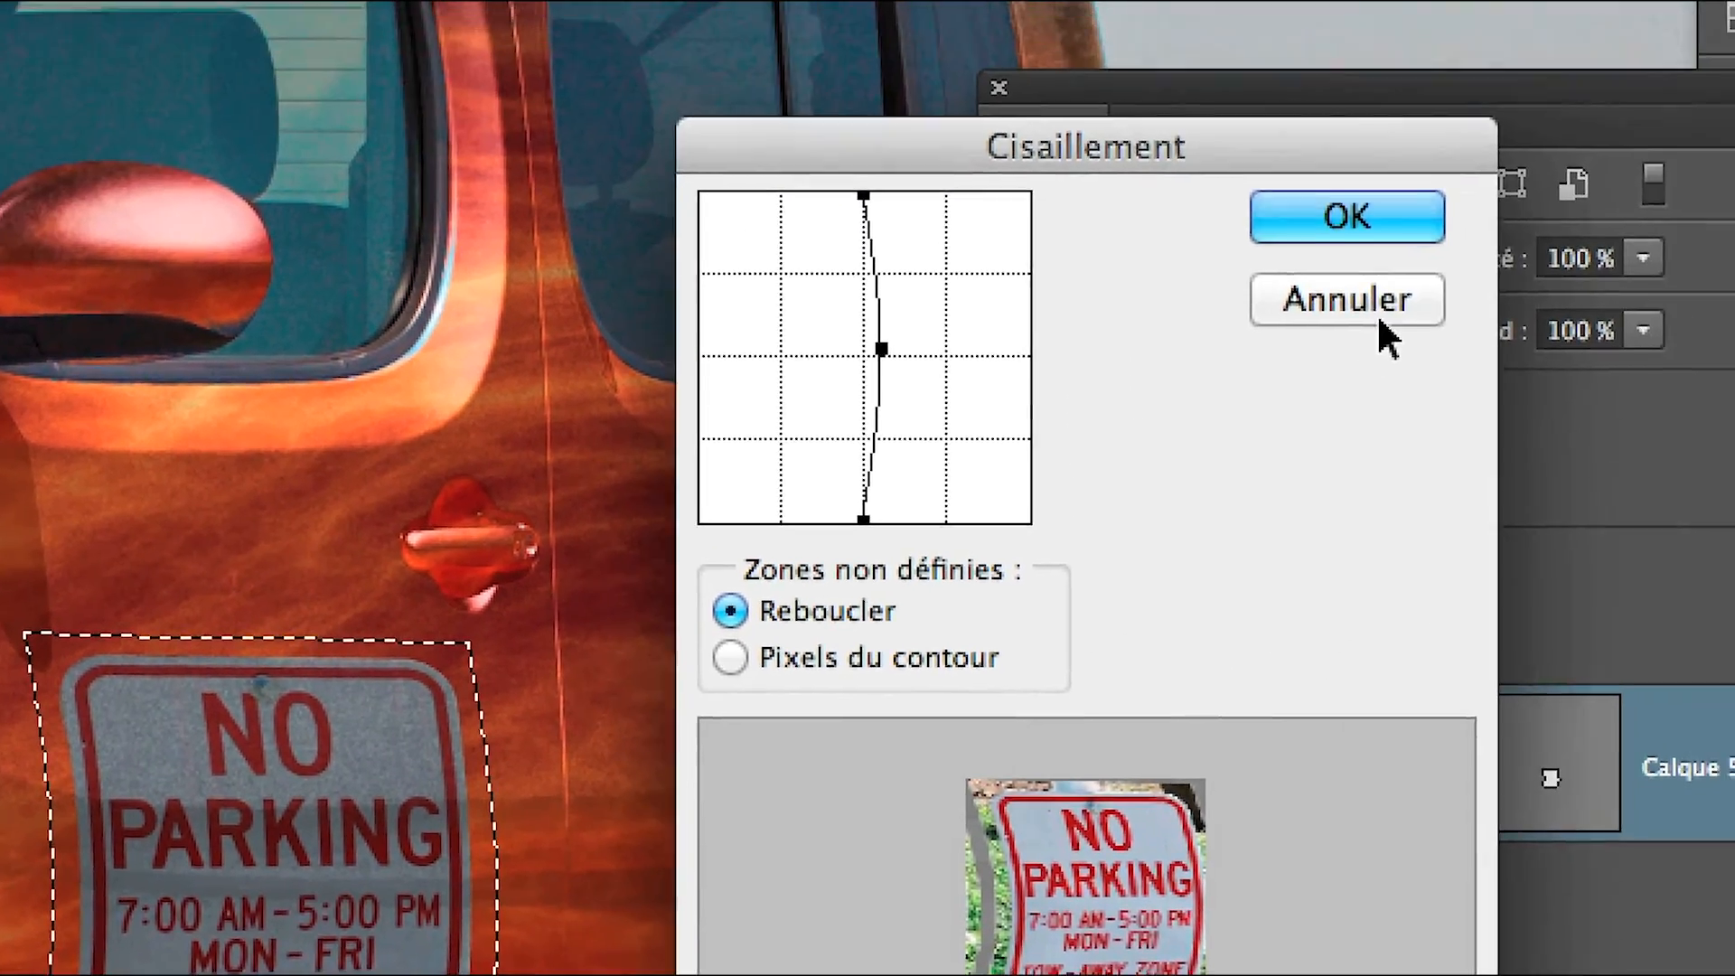
{"action": "left_click", "coordinate": [1694, 246]}
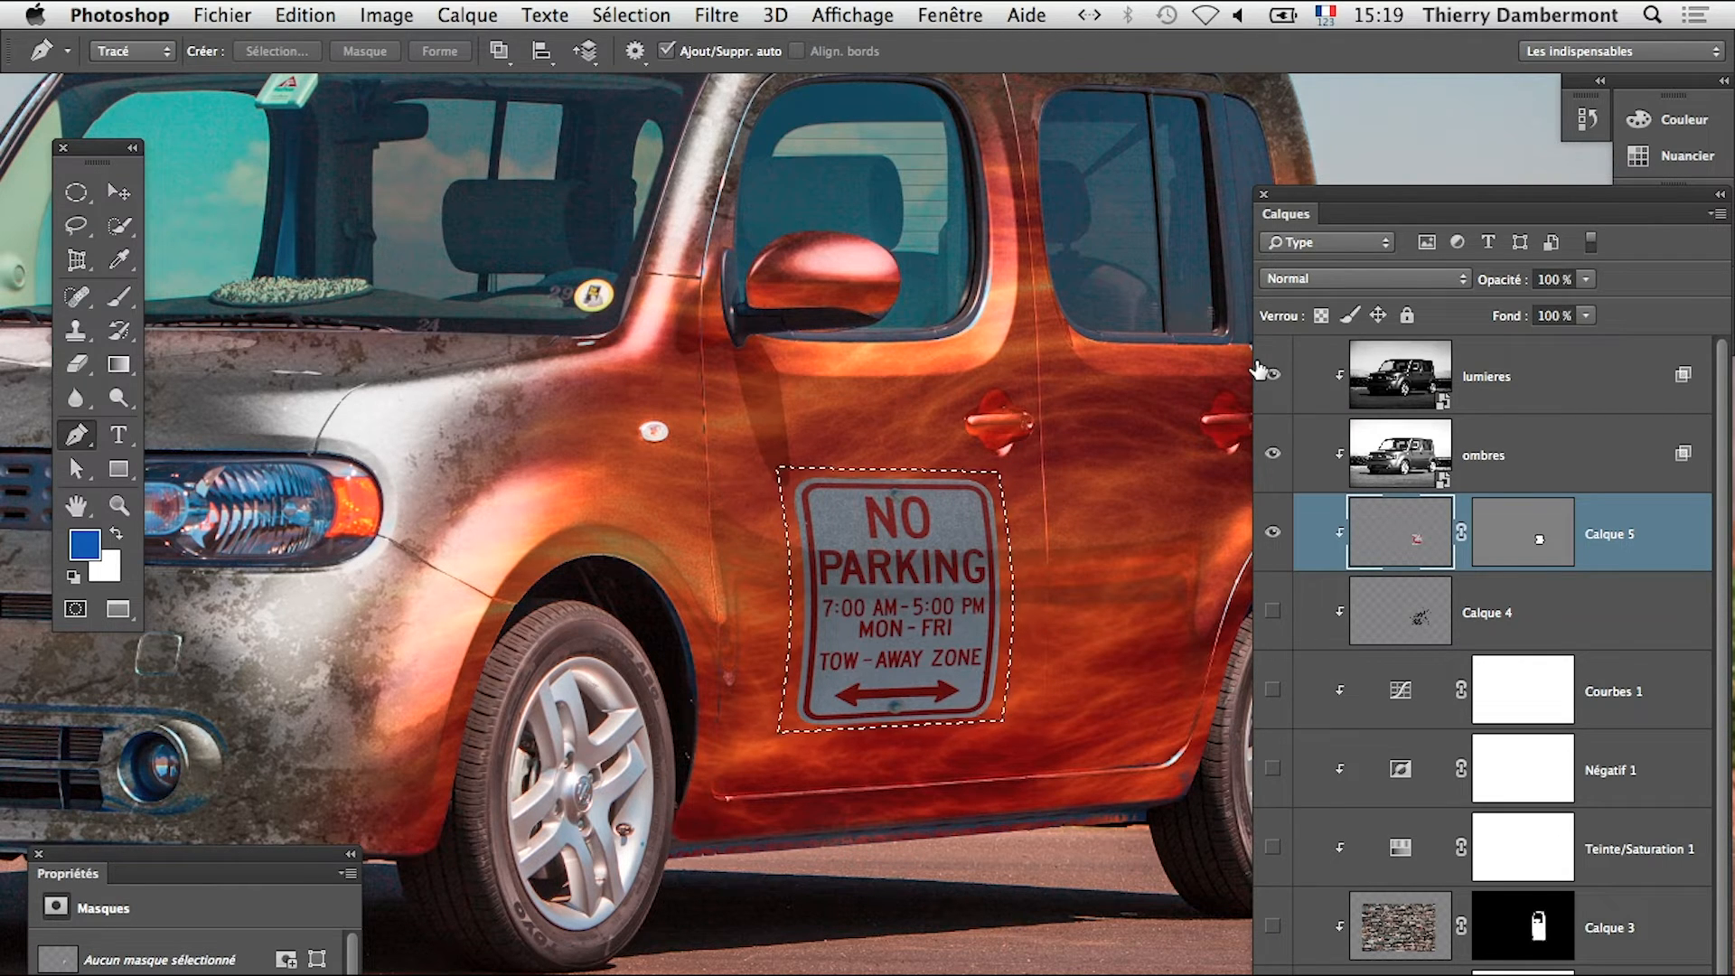
Switch through the other open images to look for a suitable sign picture
{"action": "left_click", "coordinate": [955, 15]}
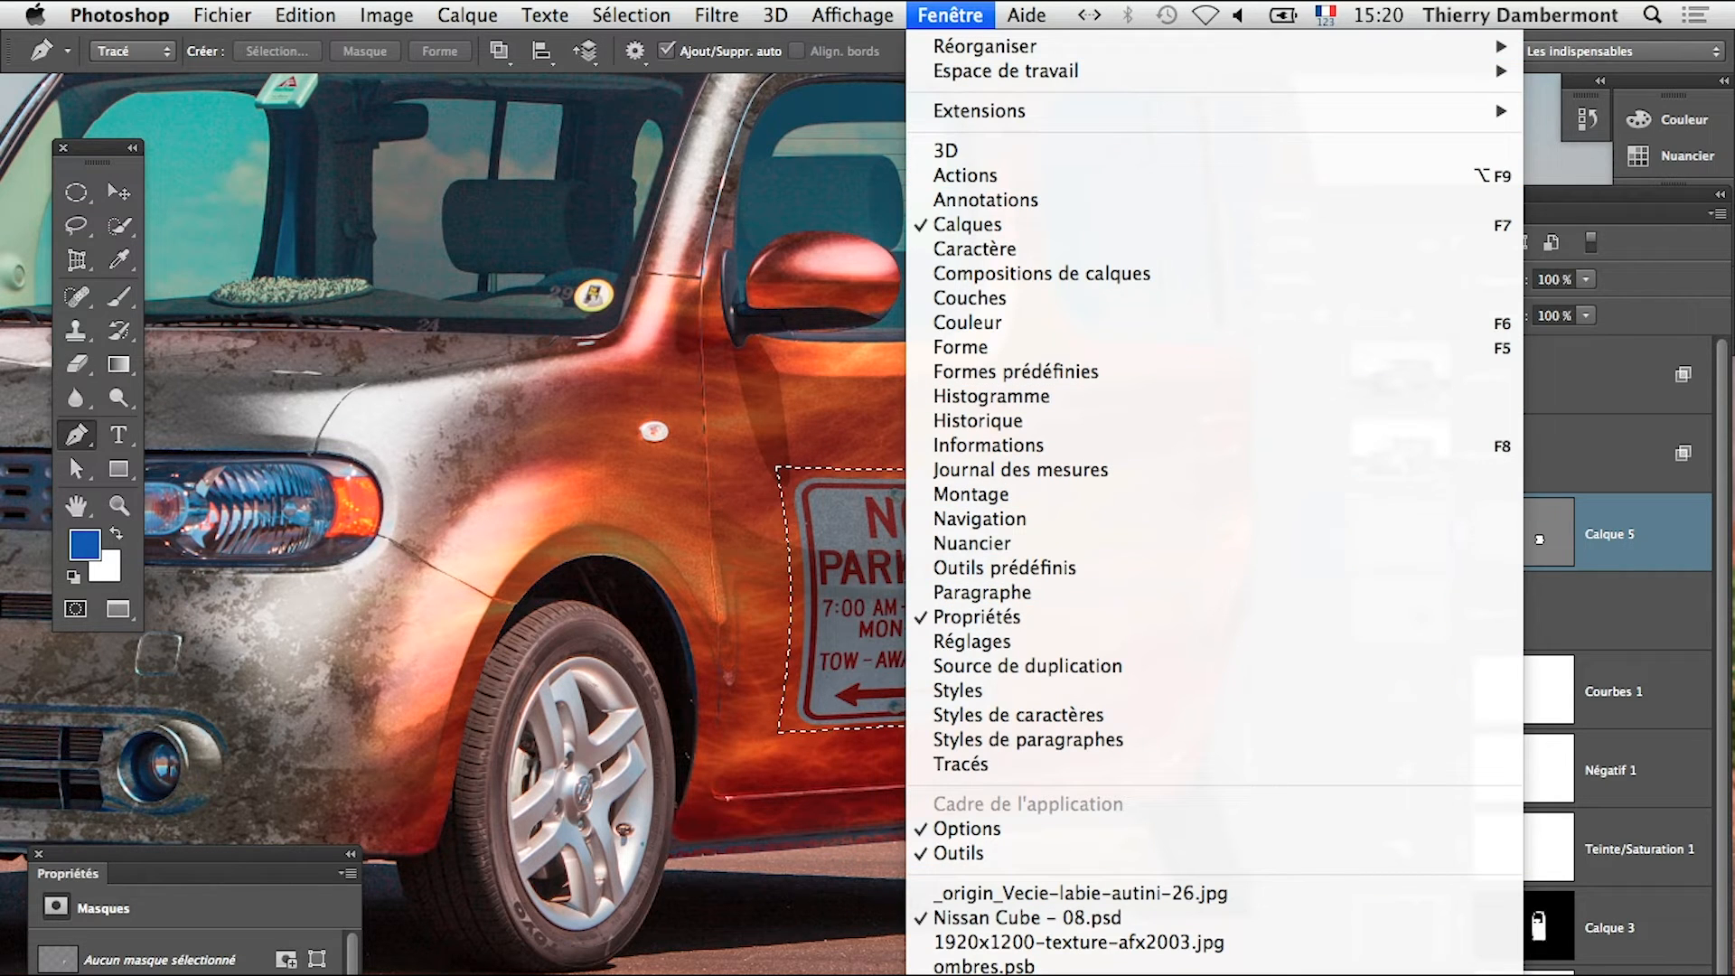
{"action": "left_click", "coordinate": [1039, 893]}
{"action": "left_click", "coordinate": [876, 818], "text": "alt+super"}
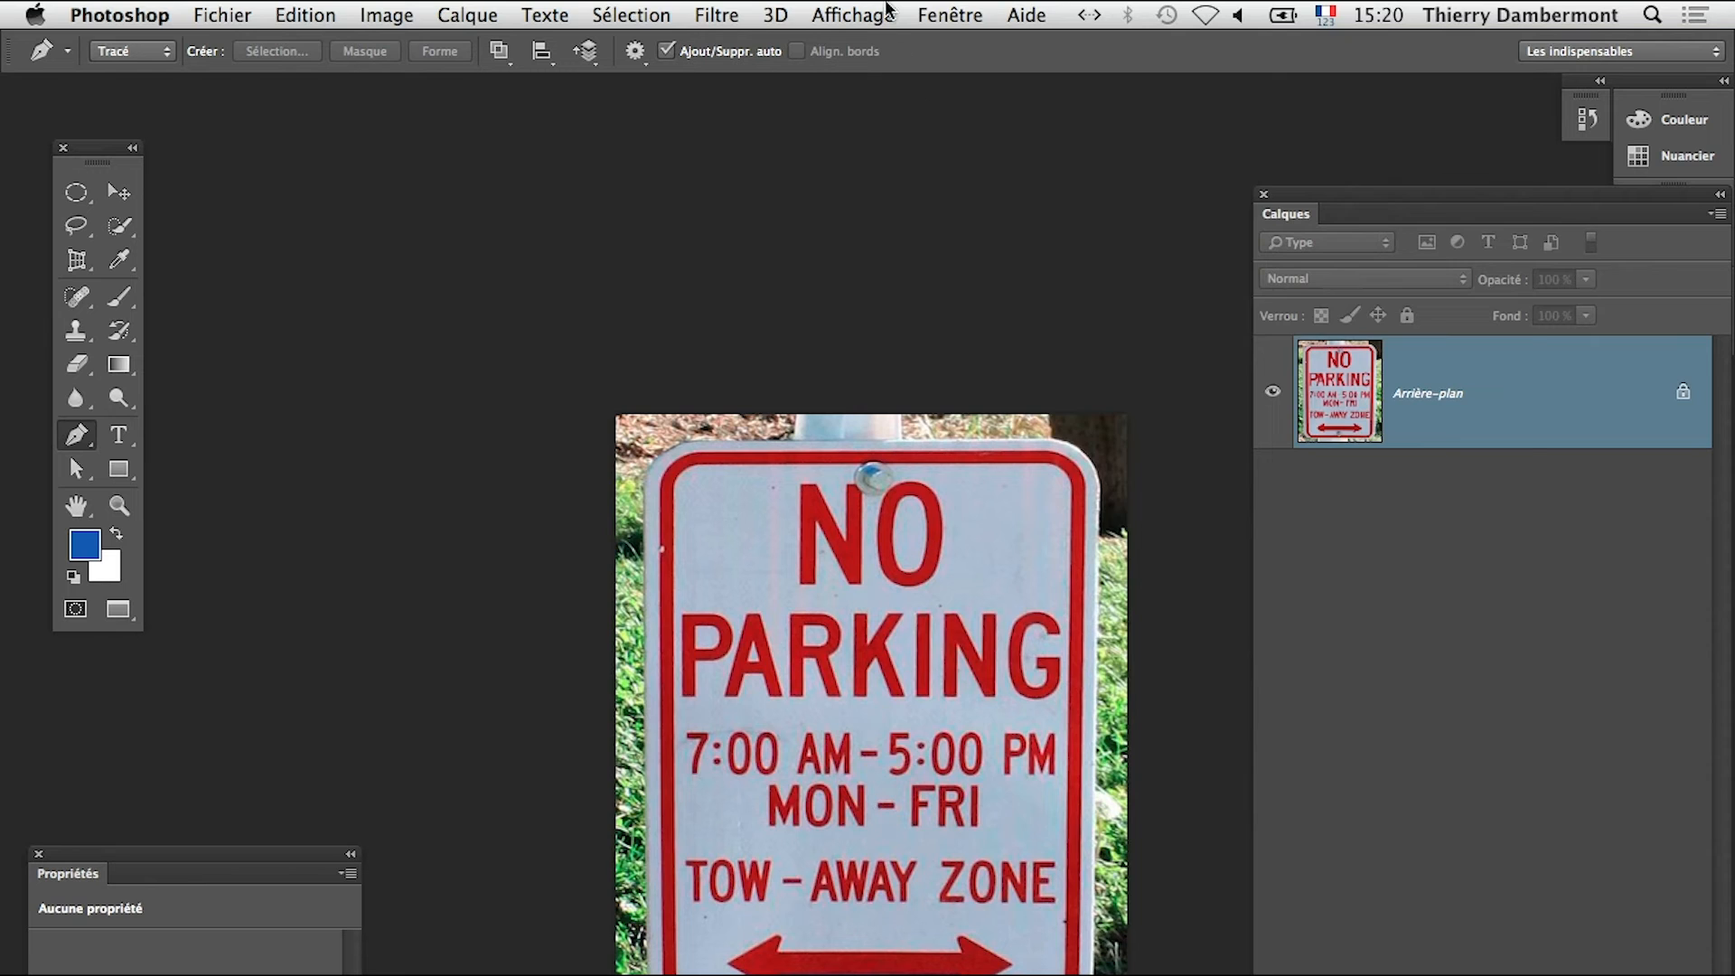
{"action": "left_click", "coordinate": [927, 11]}
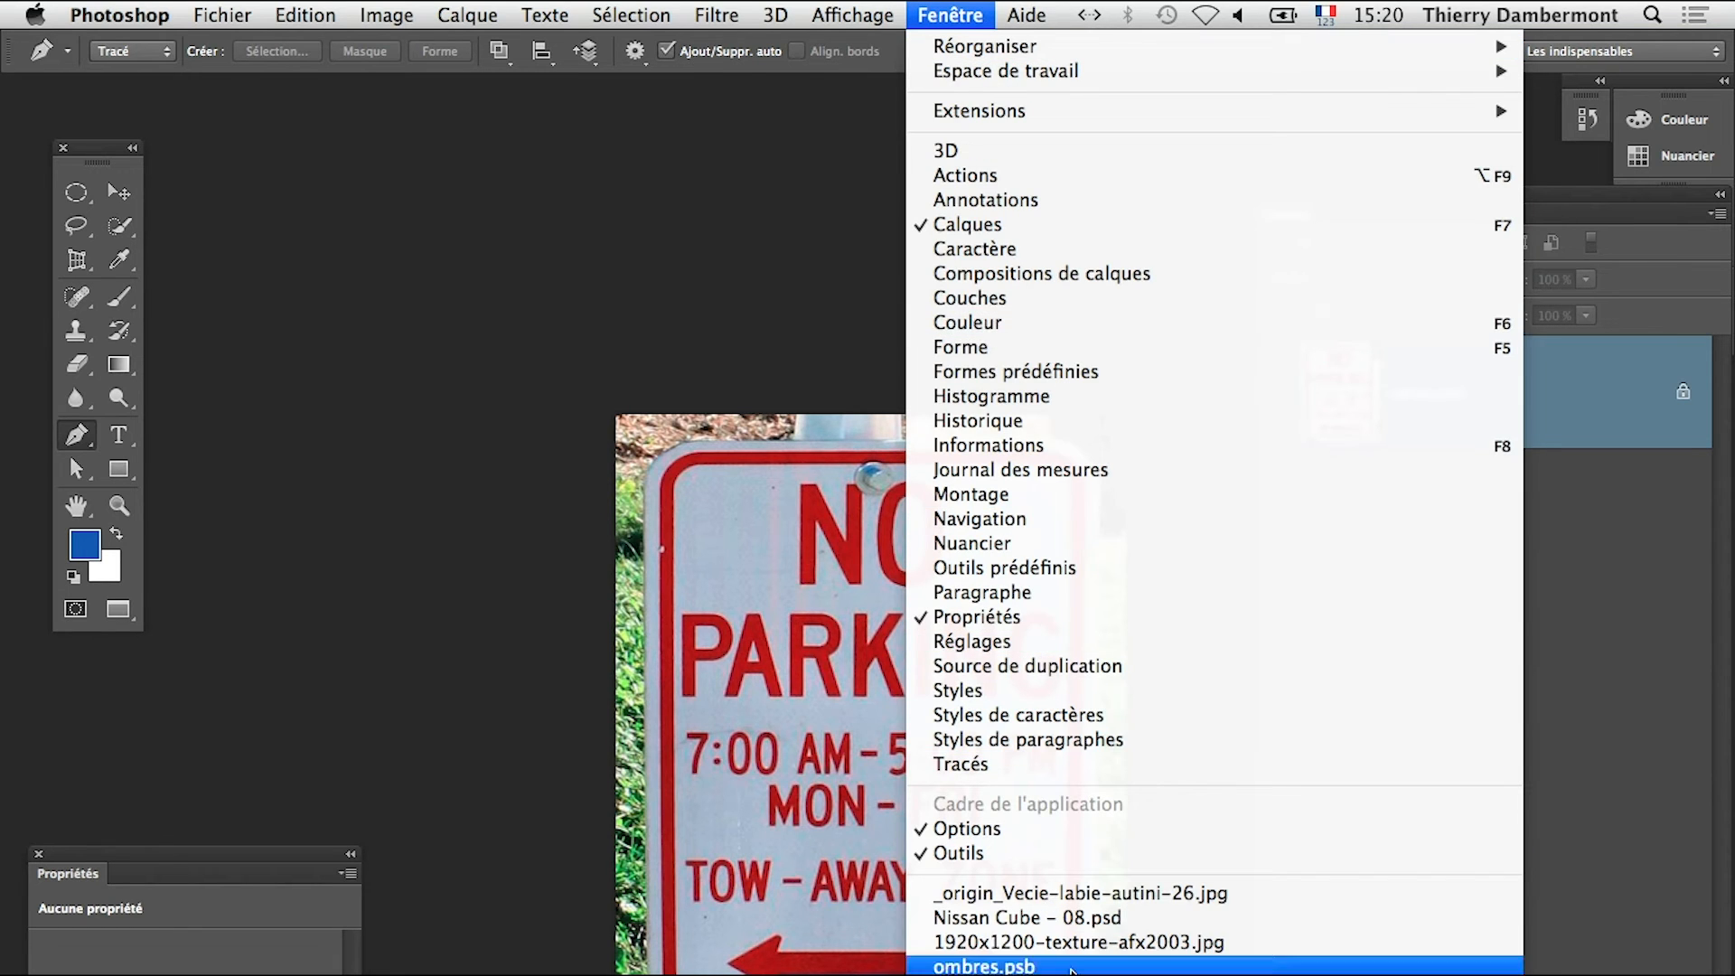
{"action": "left_click", "coordinate": [1071, 902]}
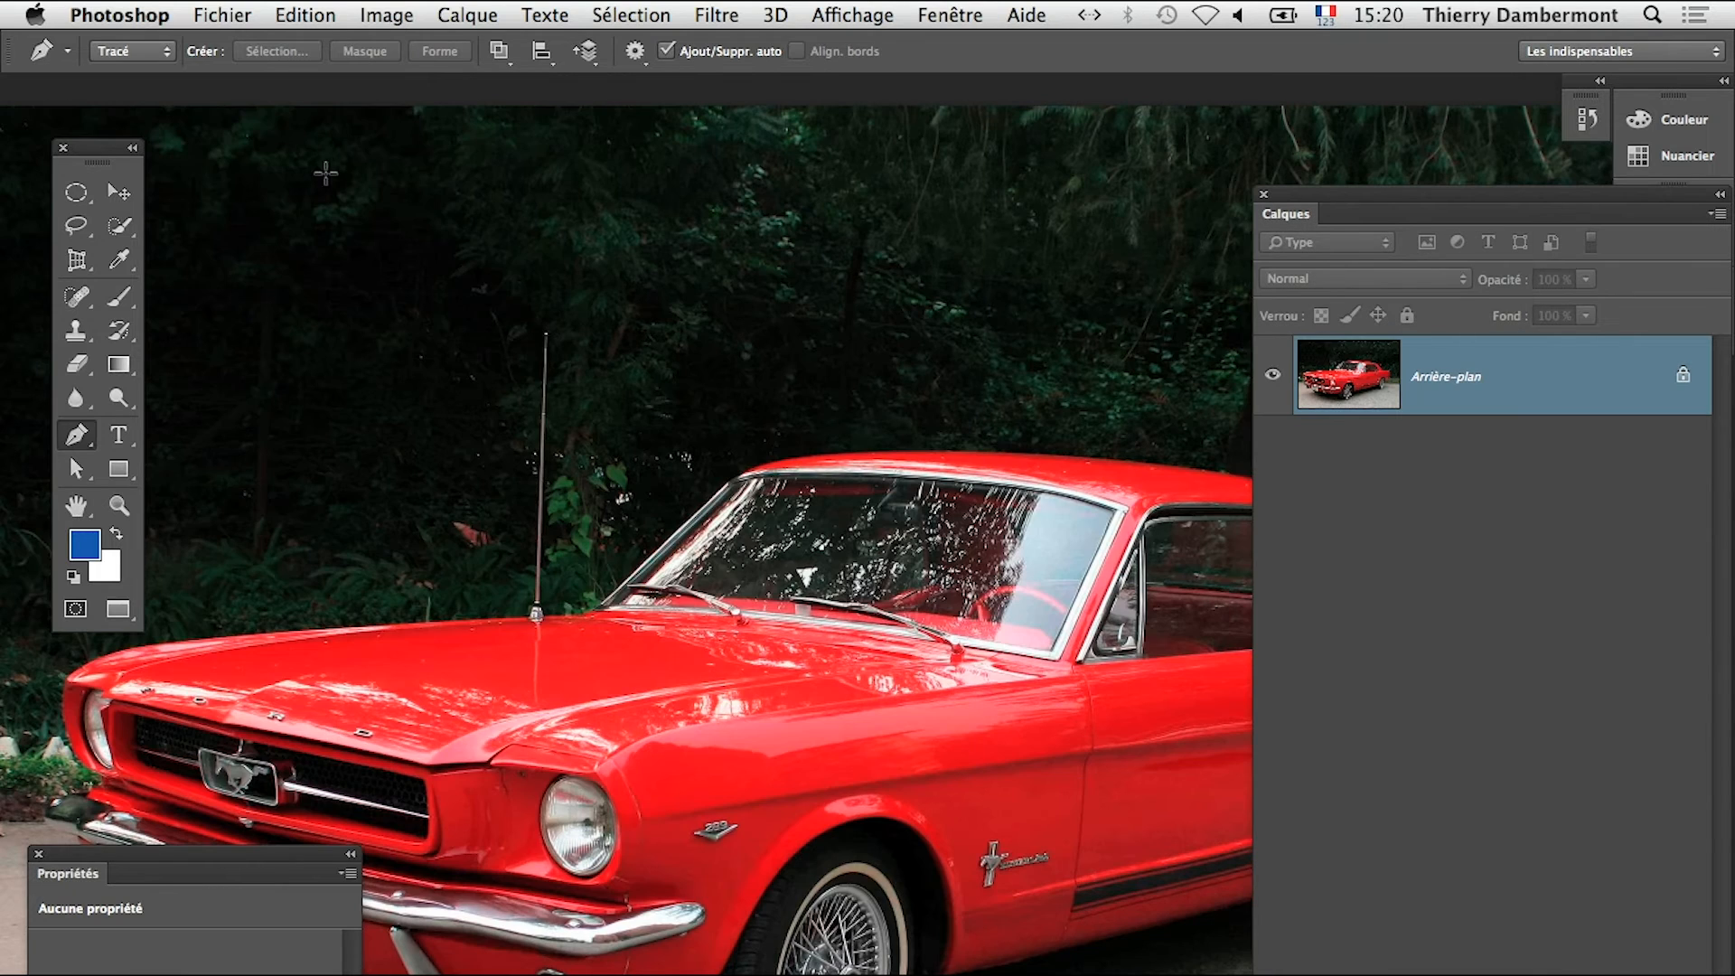
Open the recent file for sale sign.jpg
{"action": "left_click", "coordinate": [206, 11]}
{"action": "mouse_move", "coordinate": [277, 168]}
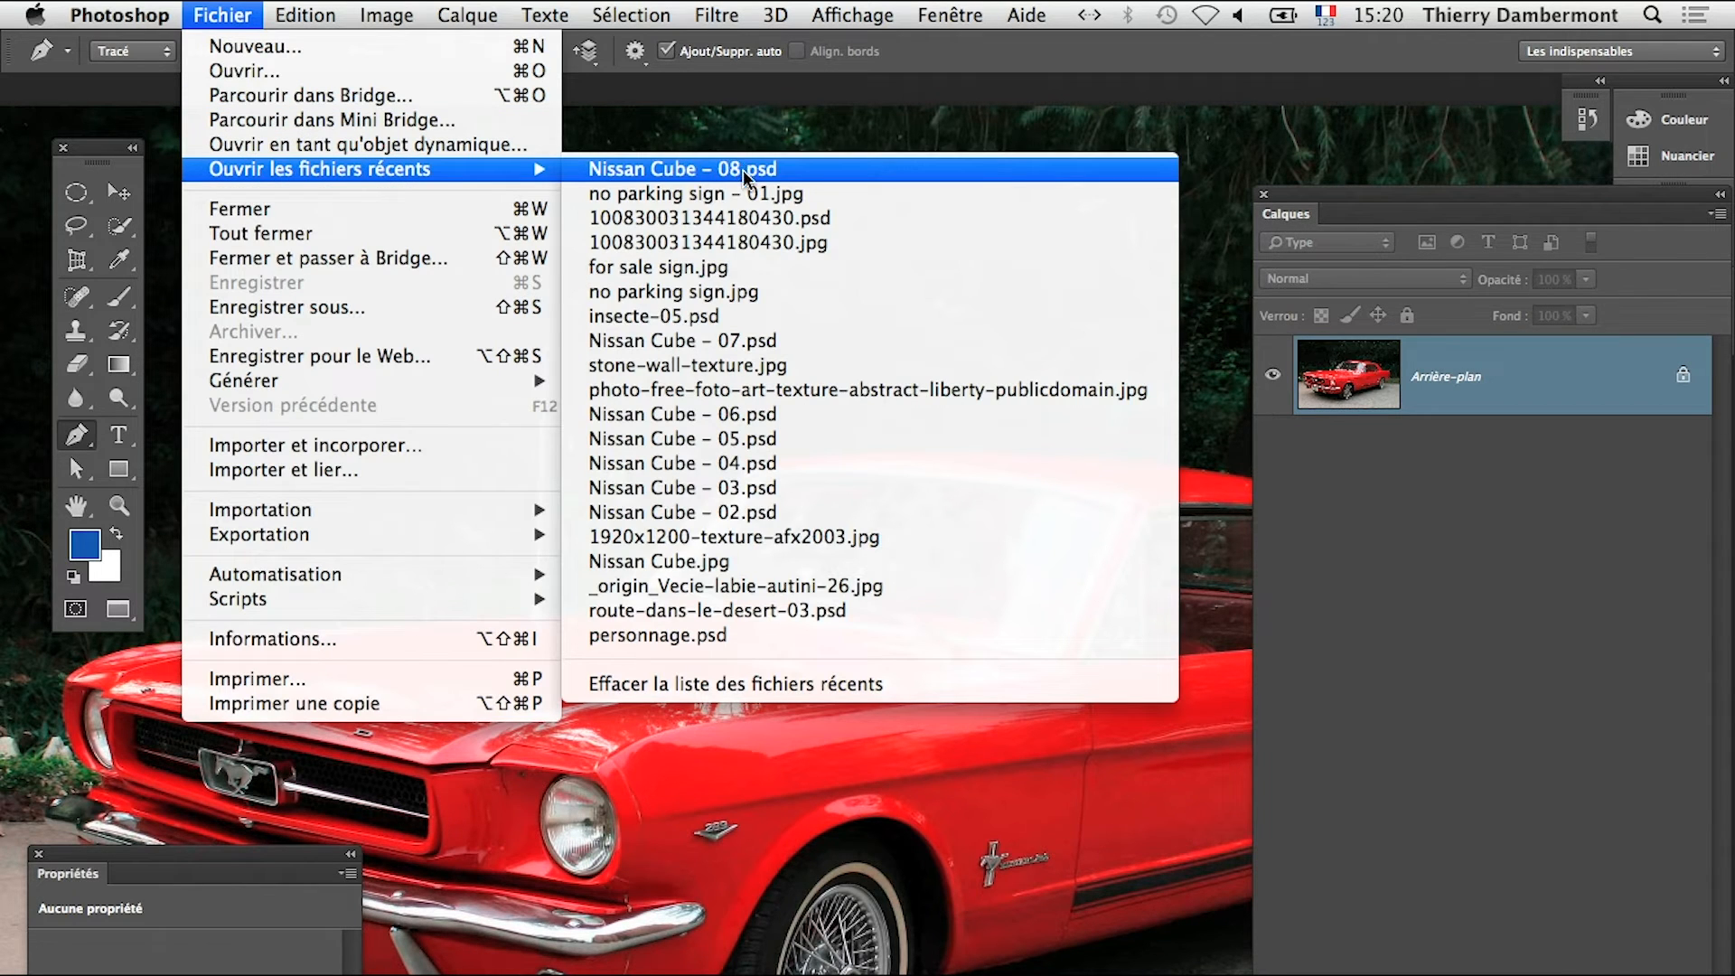
{"action": "left_click", "coordinate": [758, 276]}
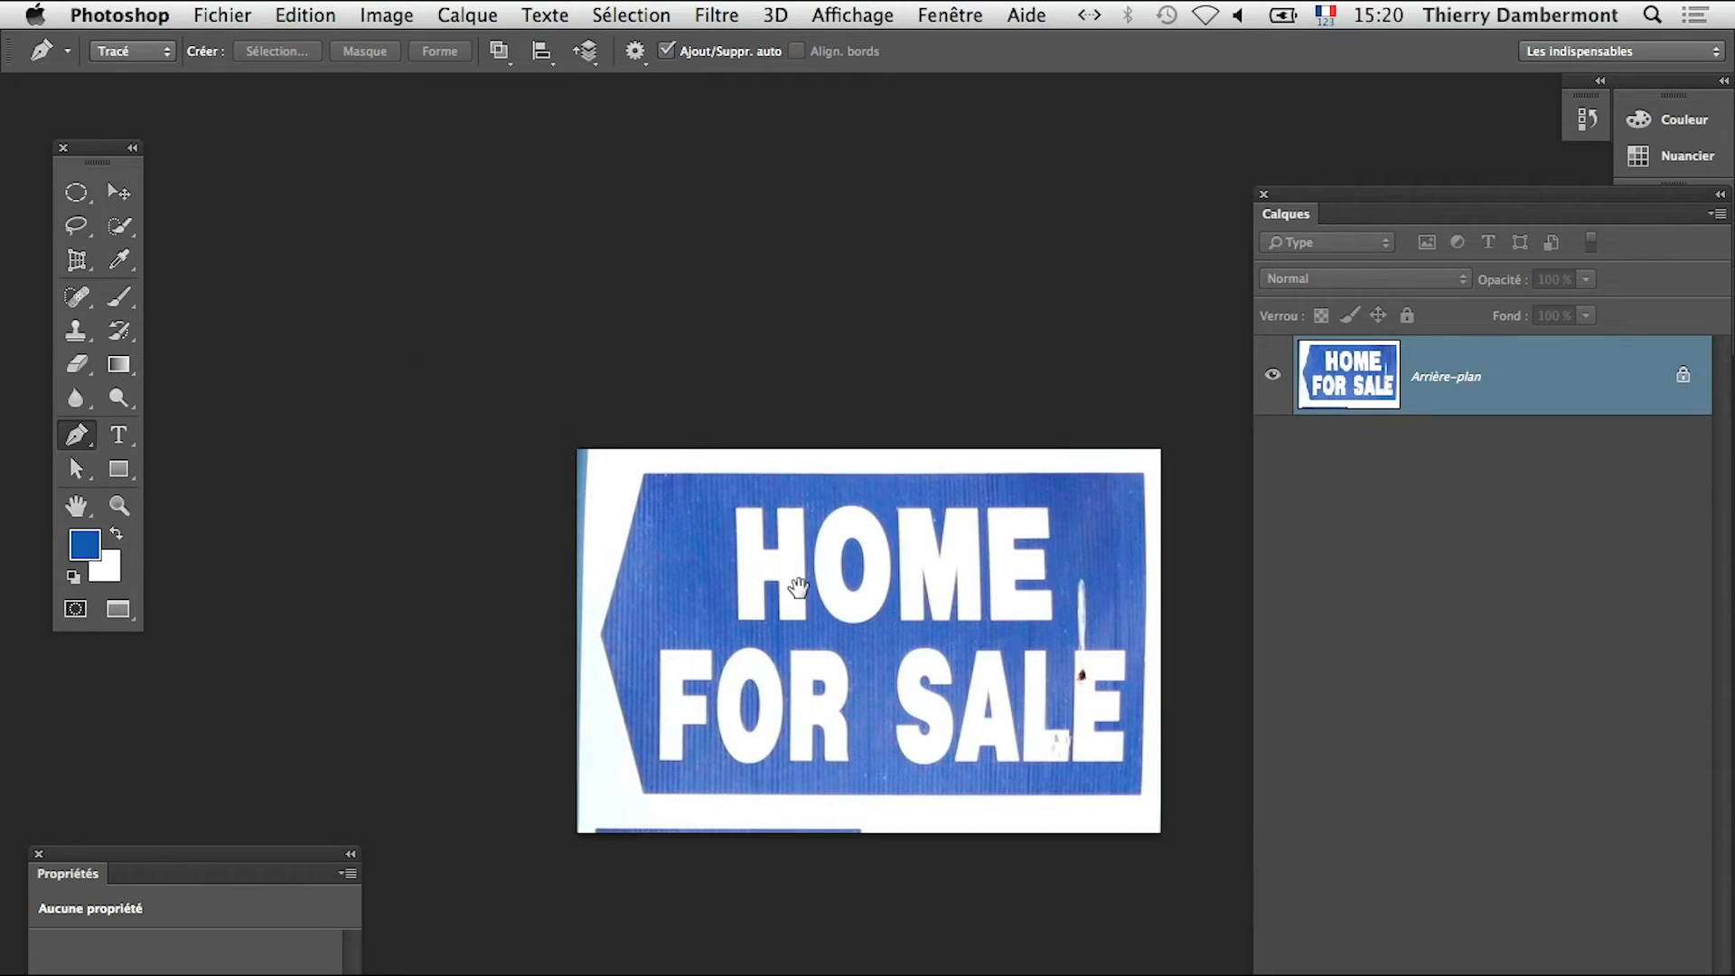
{"action": "left_click_drag", "start_coordinate": [797, 588], "coordinate": [680, 526]}
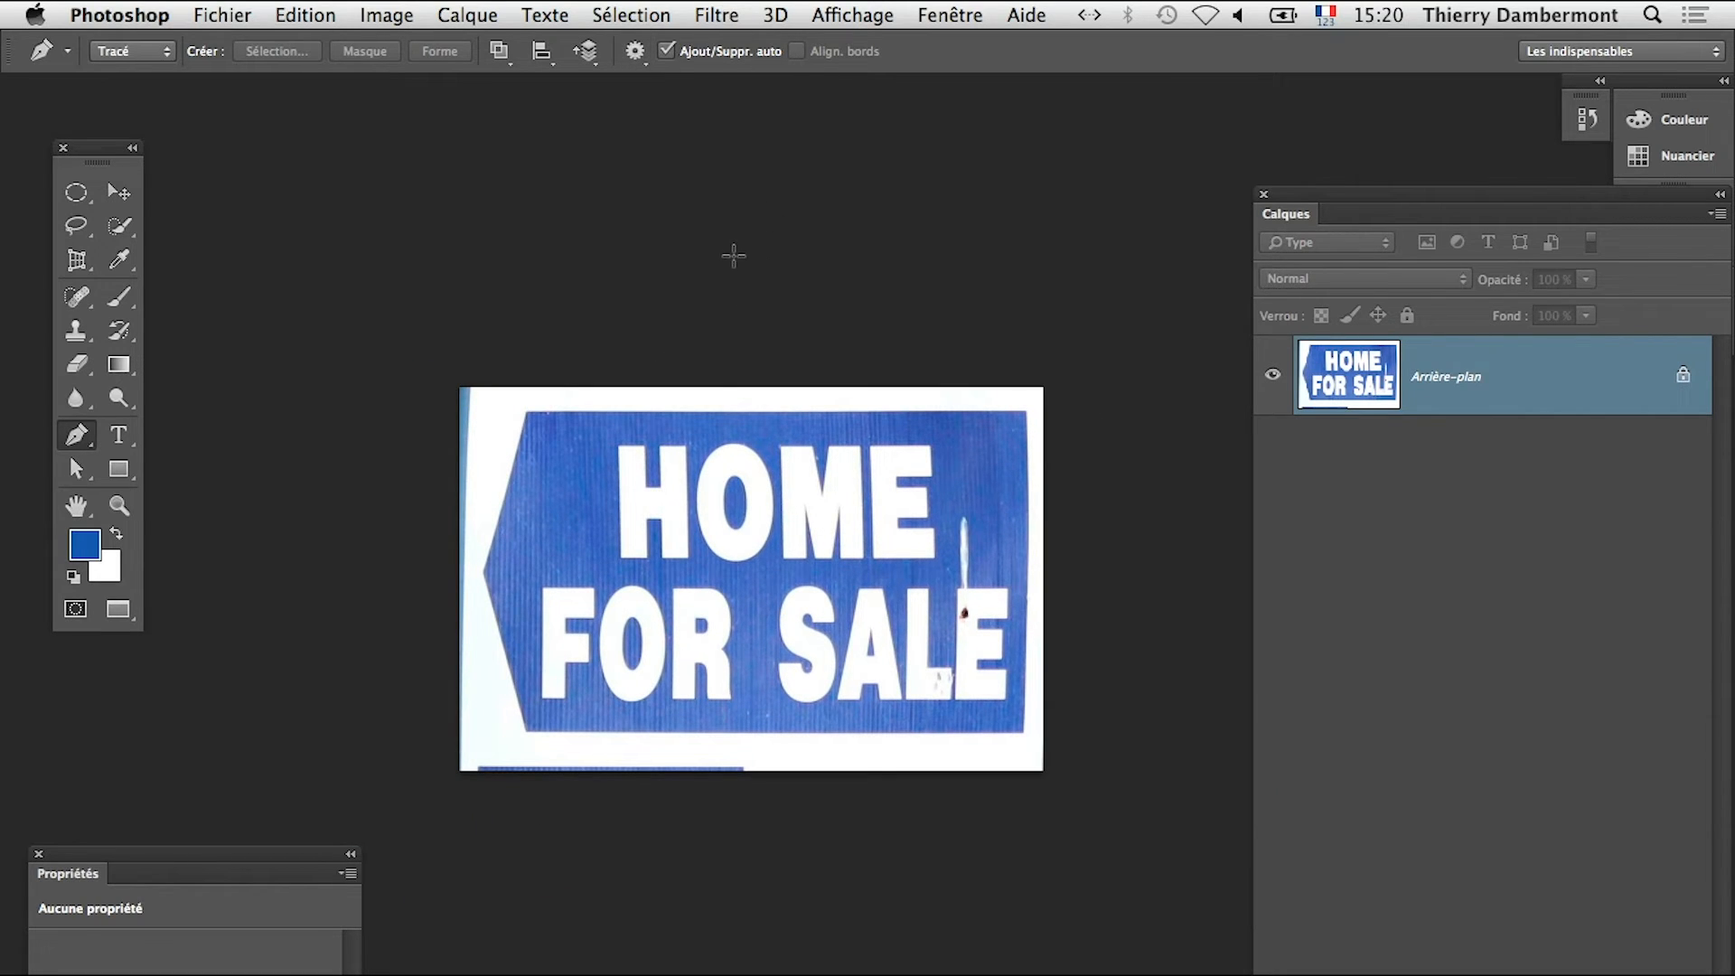
Rotate the entire HOME FOR SALE image 90° clockwise
{"action": "left_click", "coordinate": [386, 15]}
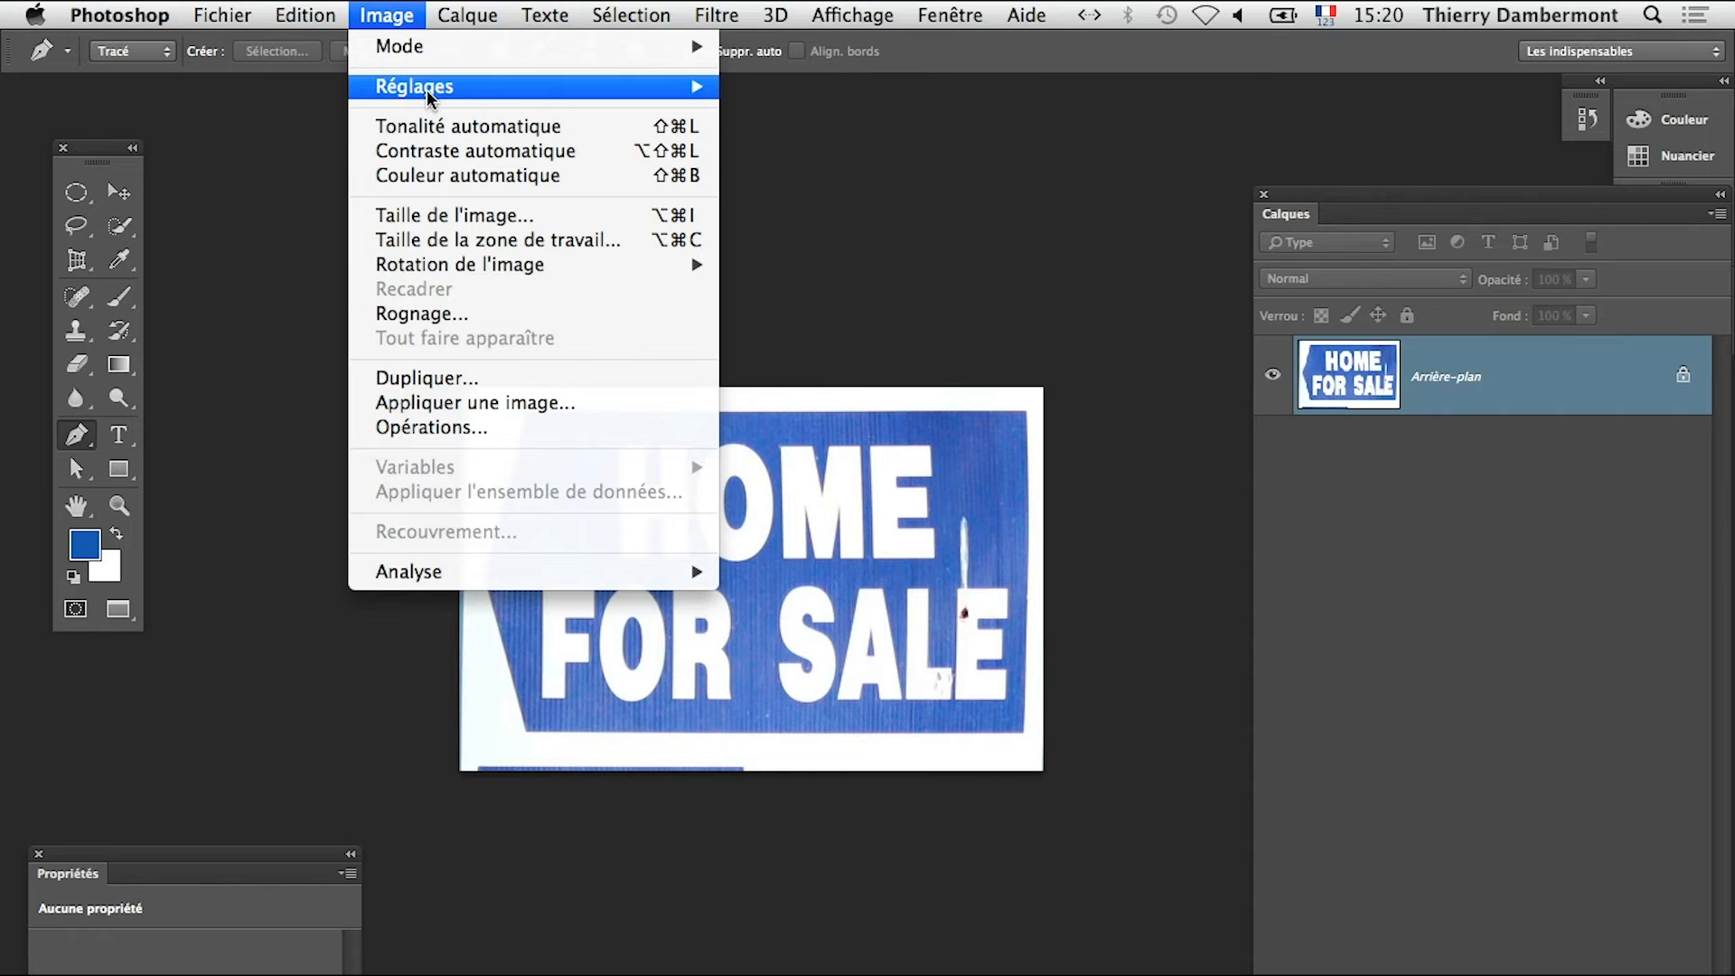
{"action": "mouse_move", "coordinate": [446, 263]}
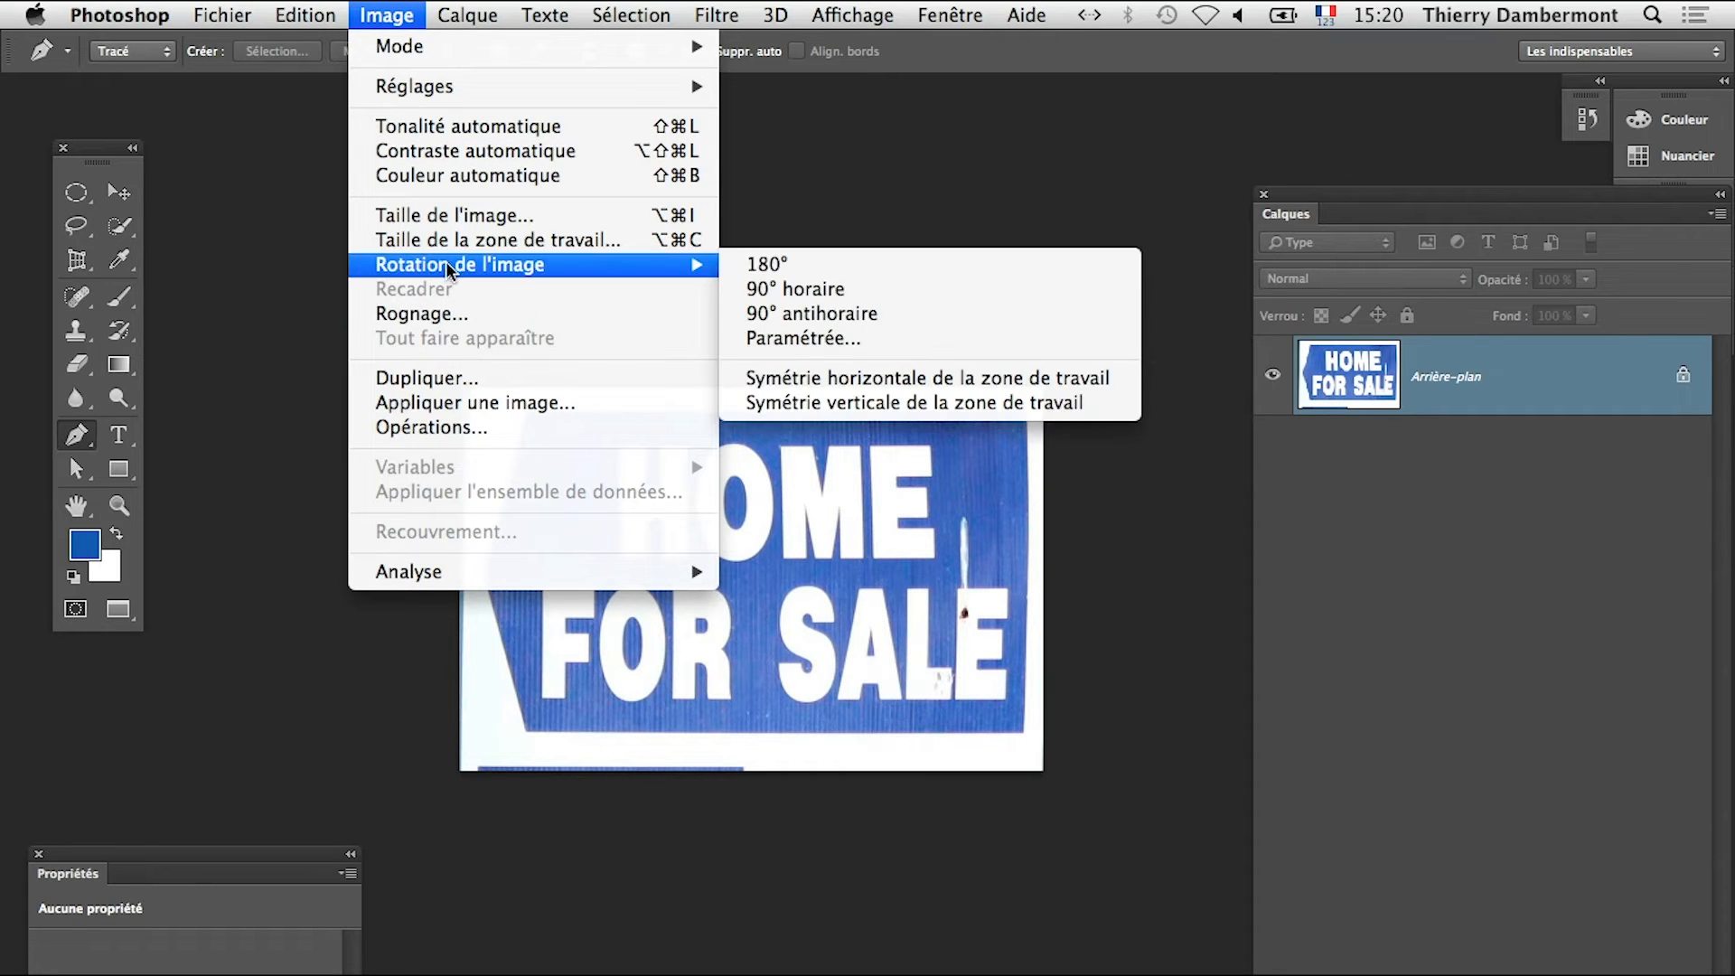
{"action": "left_click", "coordinate": [777, 289]}
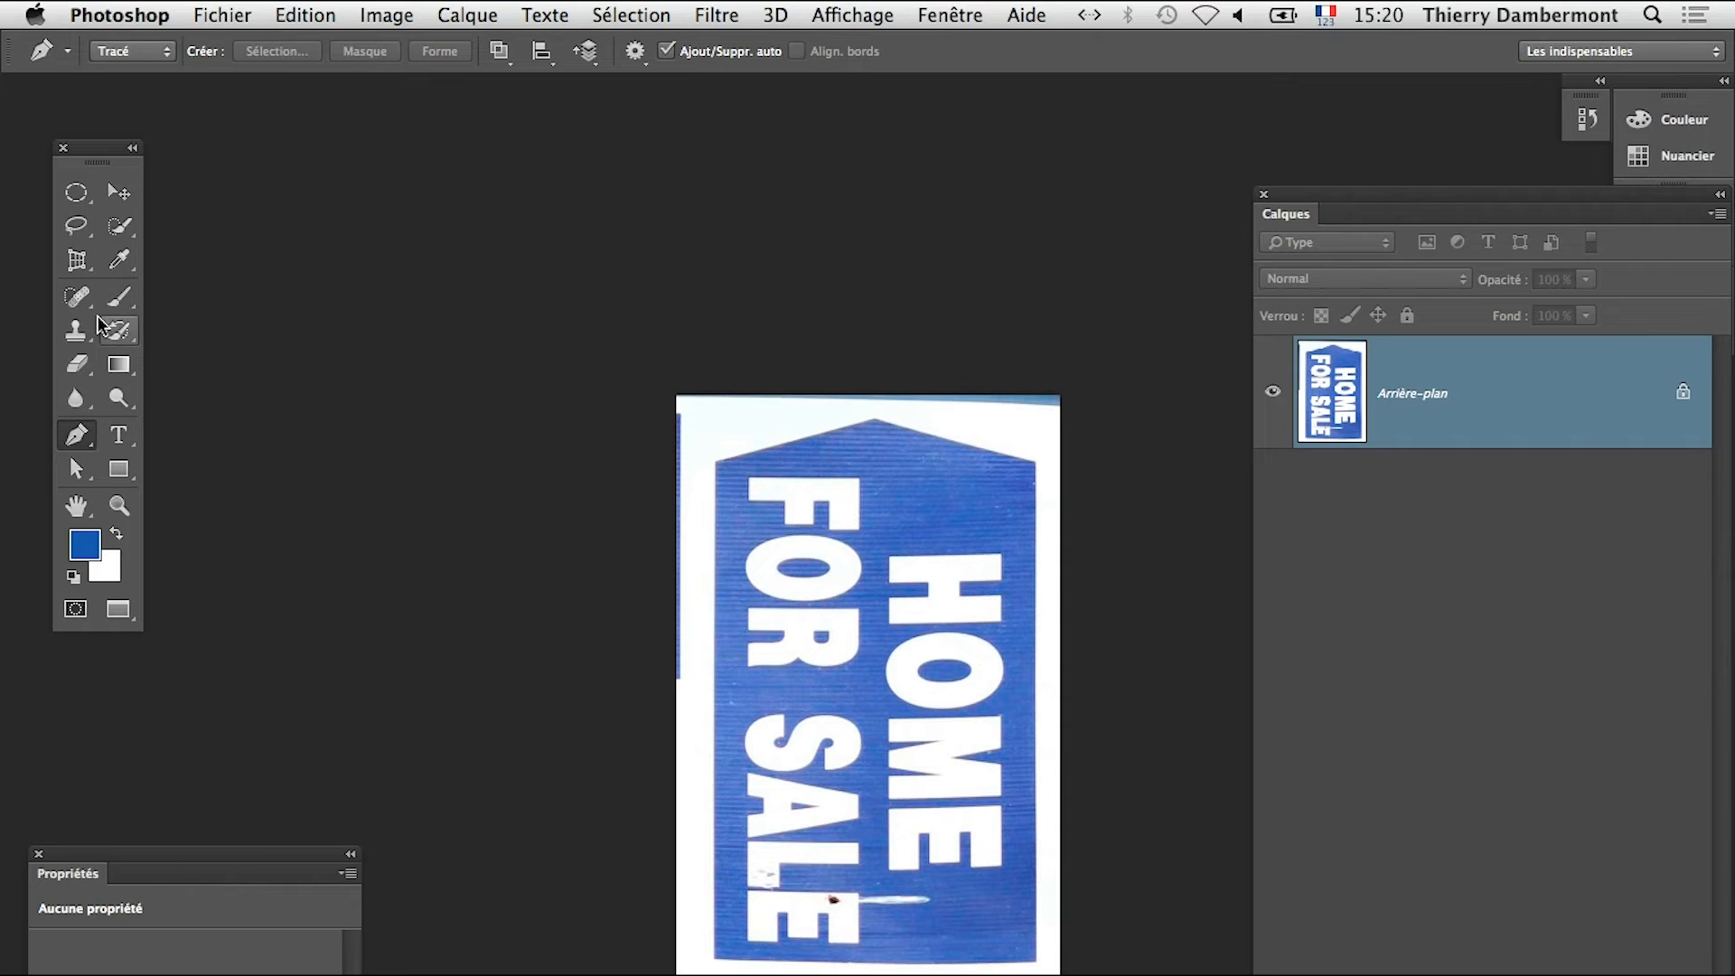
Extend the canvas around the rotated sign to about 25.15 × 36.02 cm with the Crop tool
{"action": "left_click_drag", "start_coordinate": [76, 260], "coordinate": [188, 260]}
{"action": "left_click", "coordinate": [188, 260]}
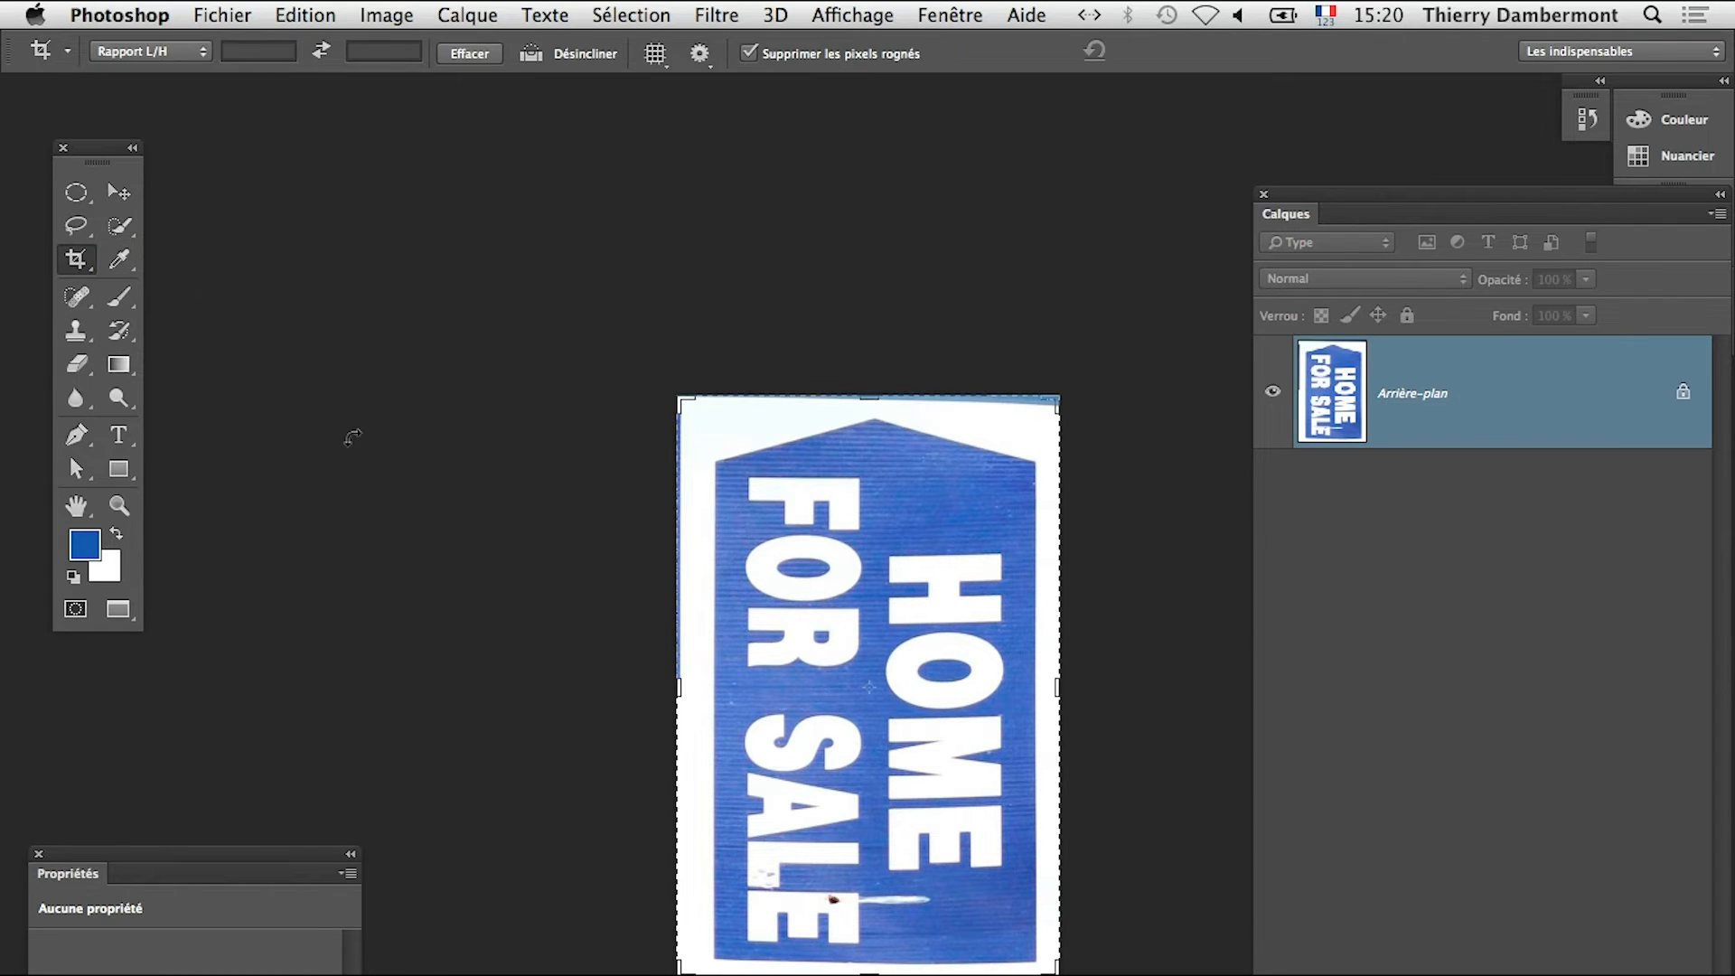
{"action": "left_click_drag", "start_coordinate": [676, 398], "coordinate": [660, 441]}
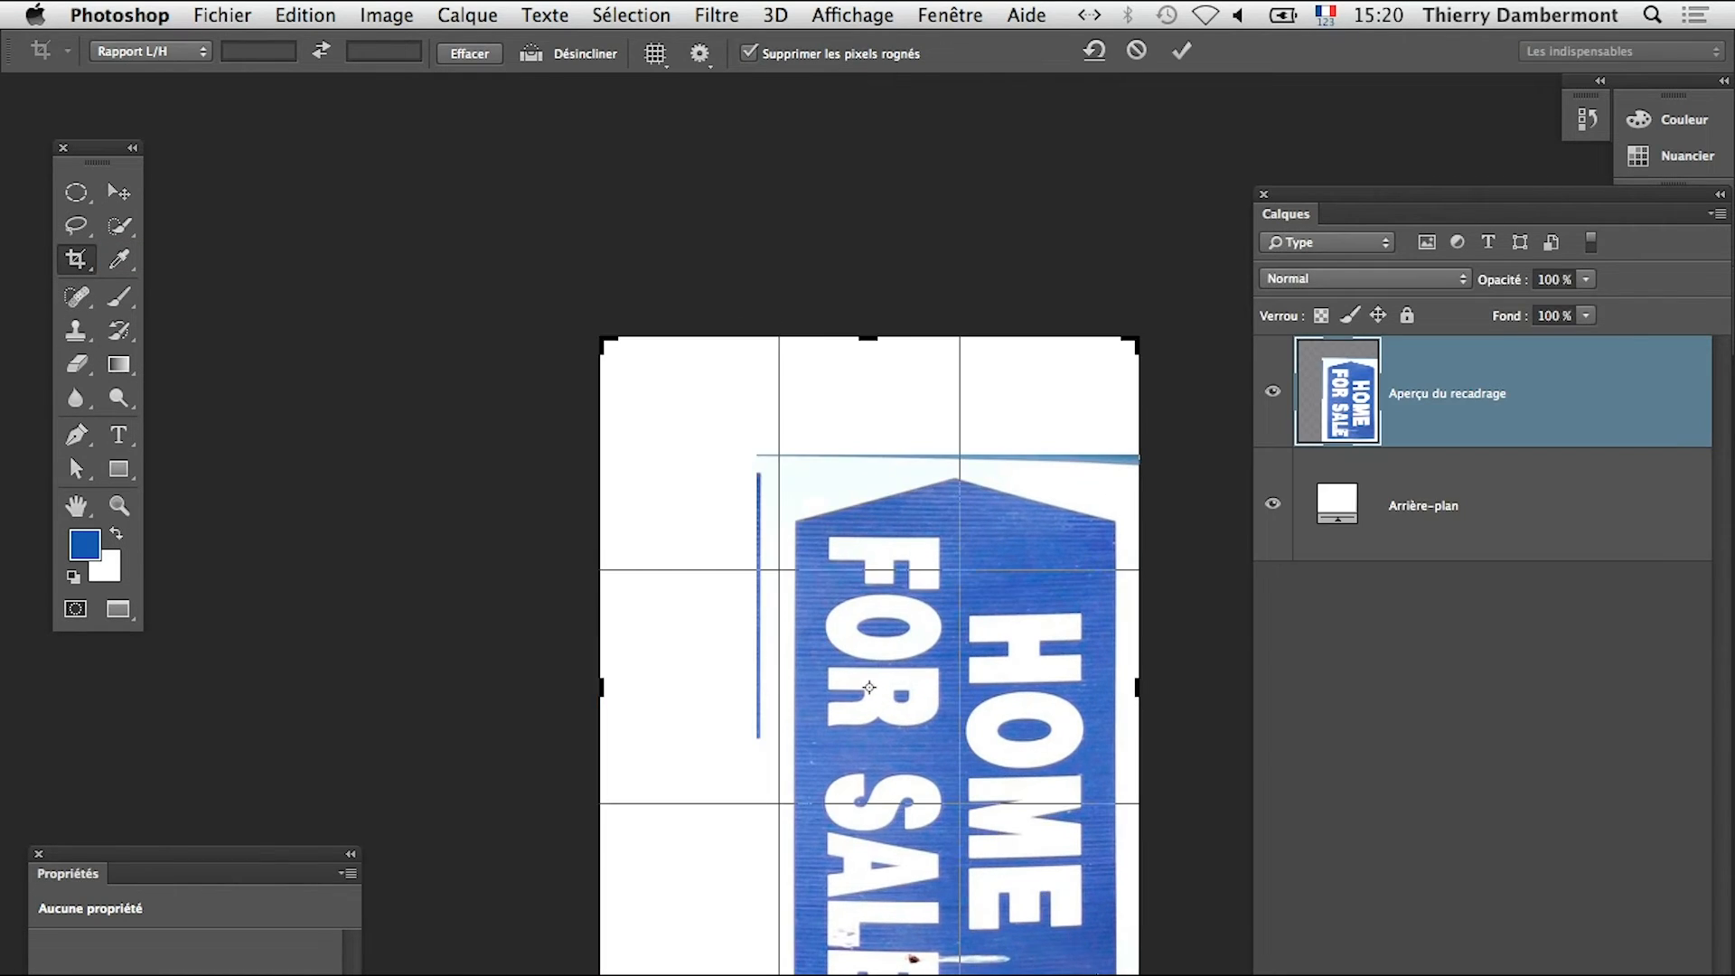
{"action": "mouse_move", "coordinate": [1138, 975]}
{"action": "left_mouse_down"}
{"action": "mouse_move", "coordinate": [1206, 975]}
{"action": "mouse_move", "coordinate": [1162, 975]}
{"action": "left_mouse_up"}
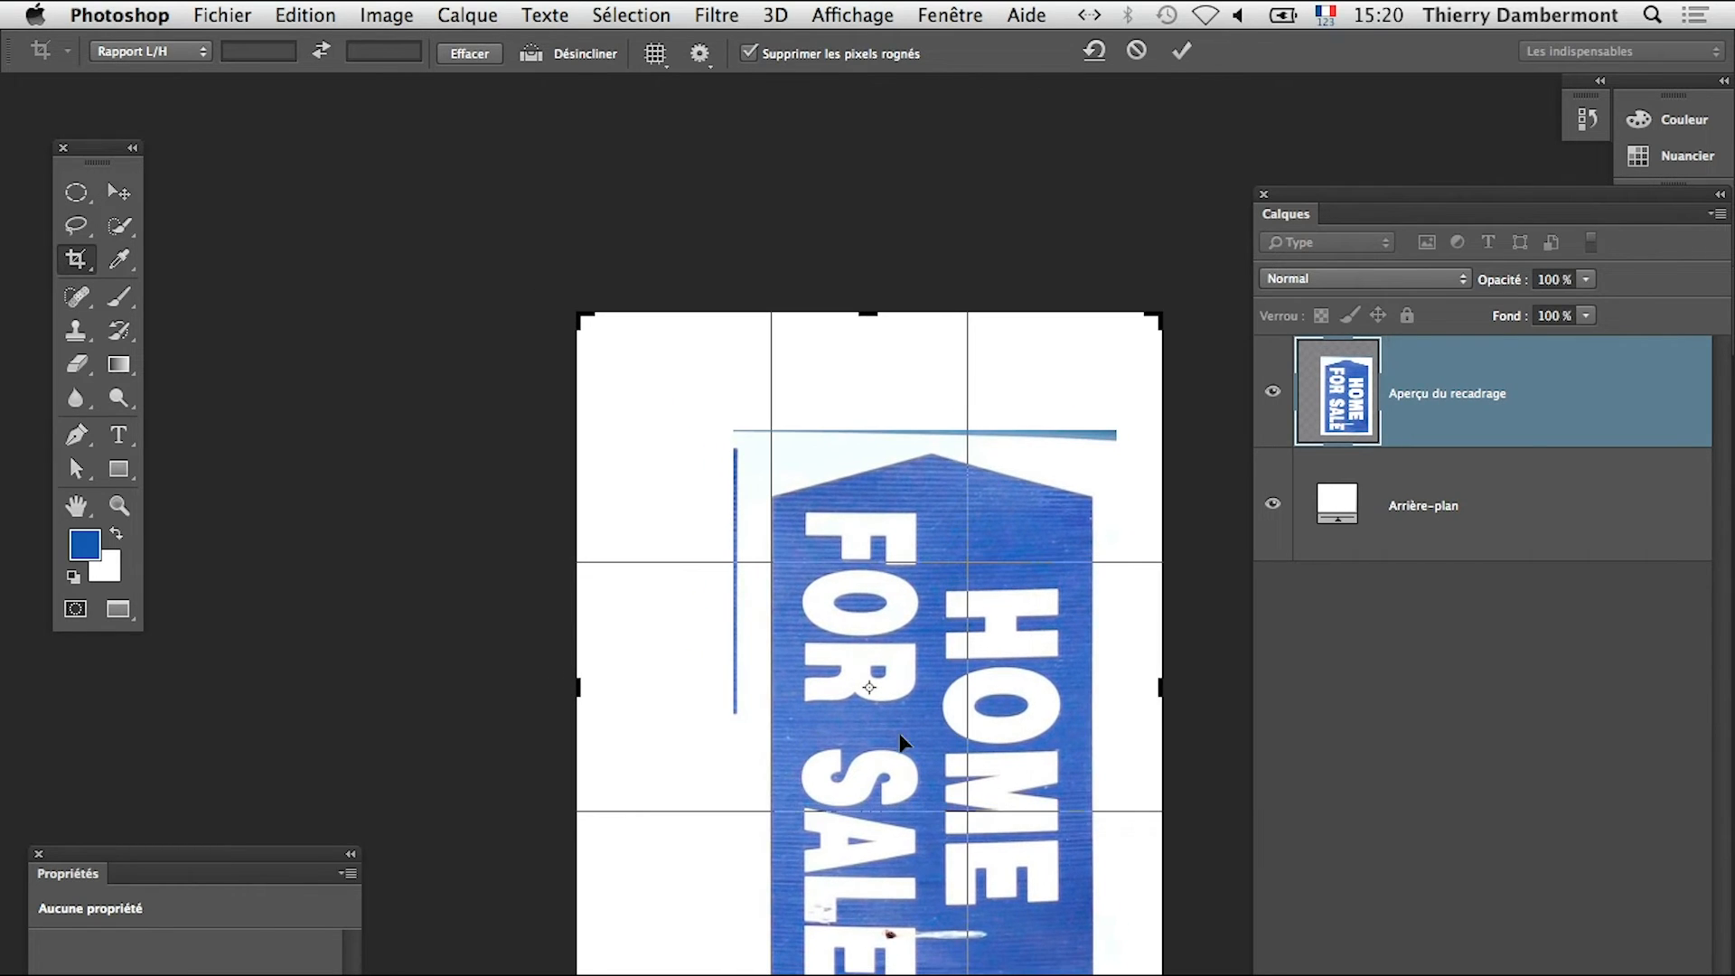
{"action": "left_click_drag", "start_coordinate": [583, 321], "coordinate": [641, 365]}
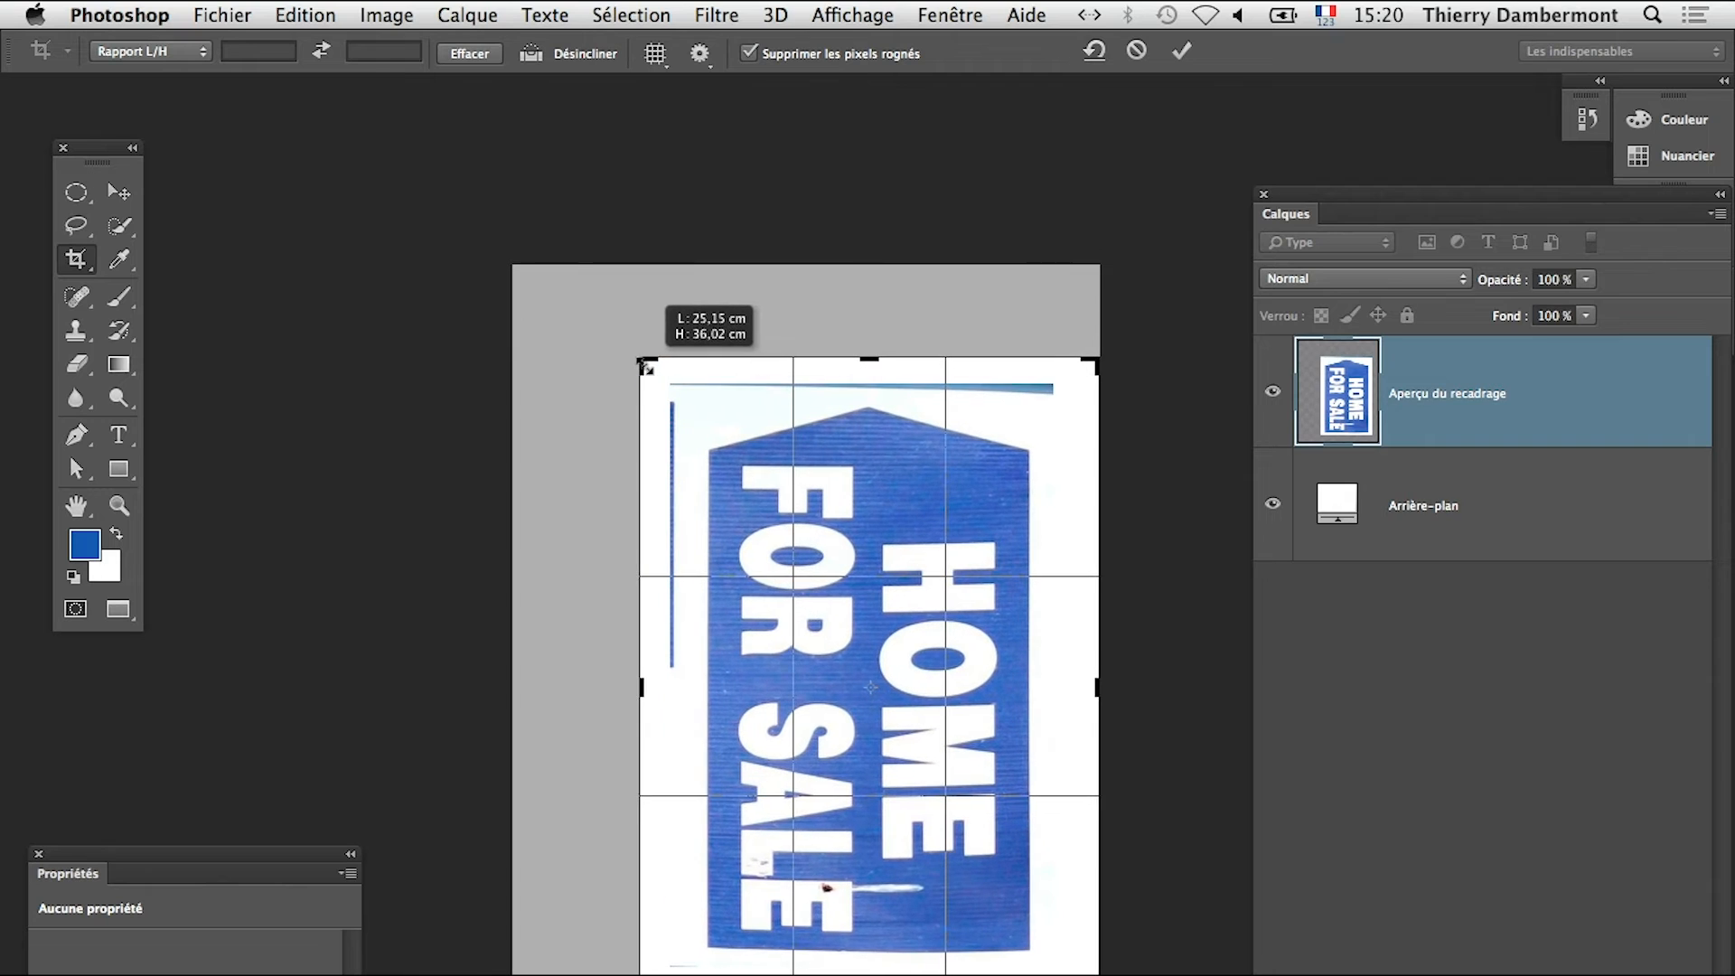
{"action": "key", "text": "Return"}
Apply the Shear filter (Cisaillement) to the sign, with the curve's middle point bent slightly to the right
{"action": "left_click", "coordinate": [692, 11]}
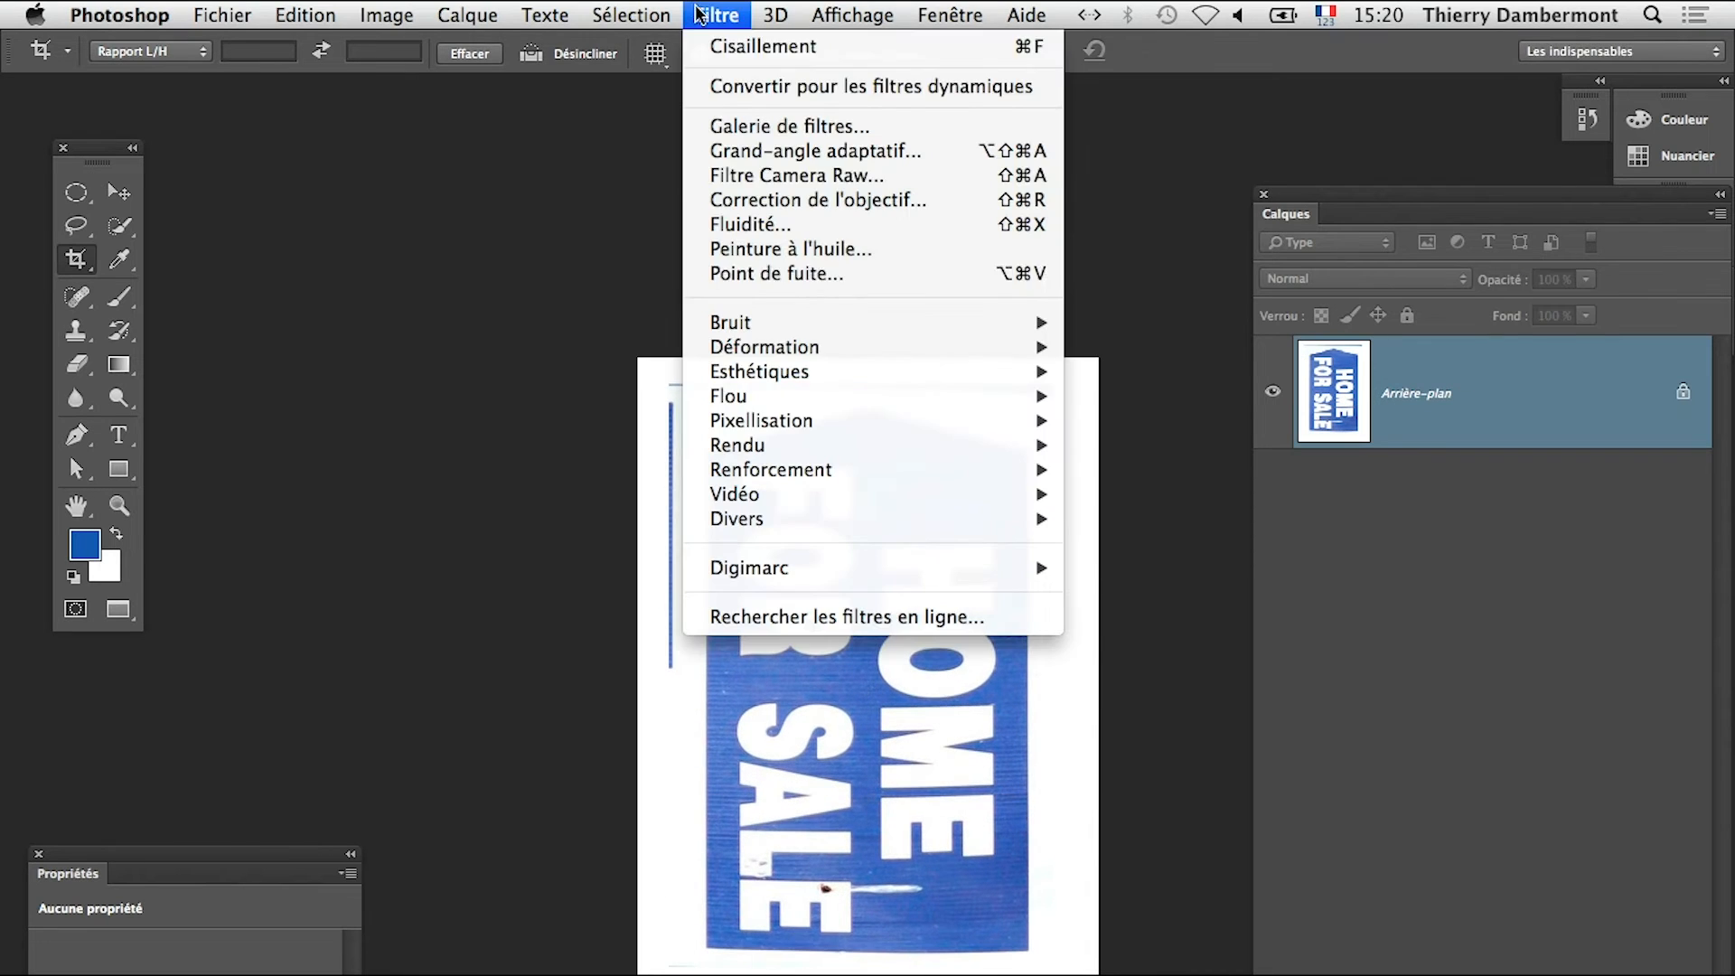
{"action": "mouse_move", "coordinate": [789, 351]}
{"action": "left_click", "coordinate": [1140, 347]}
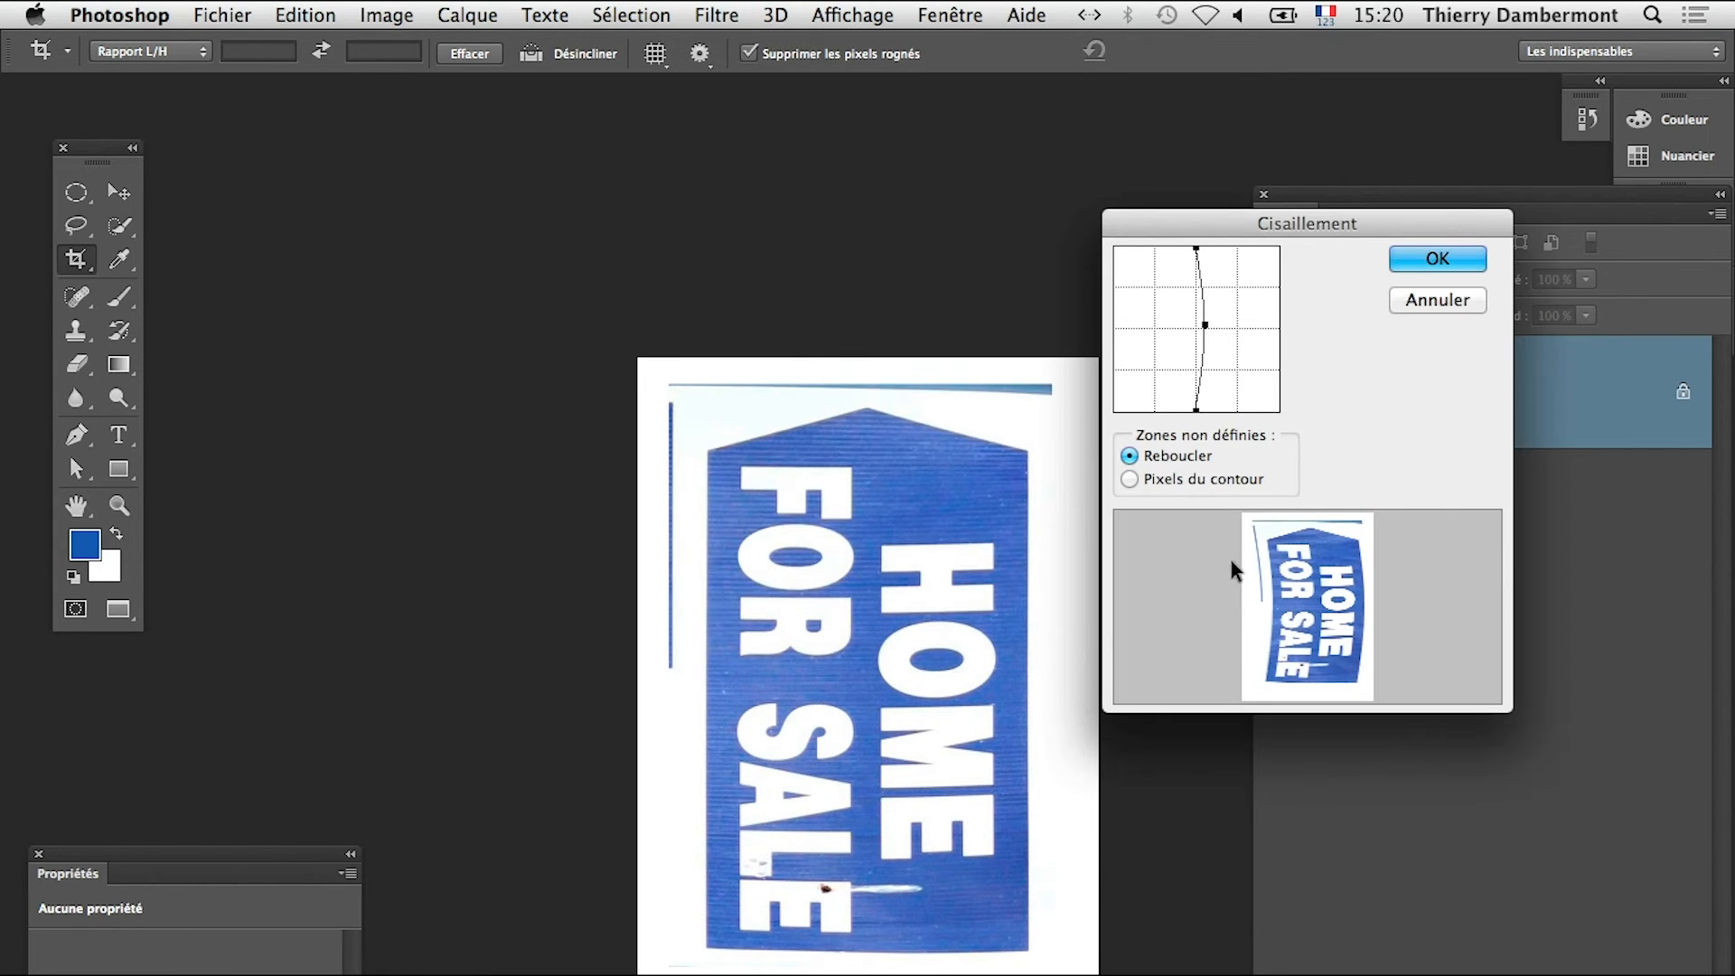
{"action": "mouse_move", "coordinate": [1199, 348]}
{"action": "left_mouse_down"}
{"action": "mouse_move", "coordinate": [1173, 339]}
{"action": "mouse_move", "coordinate": [1203, 325]}
{"action": "left_mouse_up"}
{"action": "left_click", "coordinate": [1442, 259]}
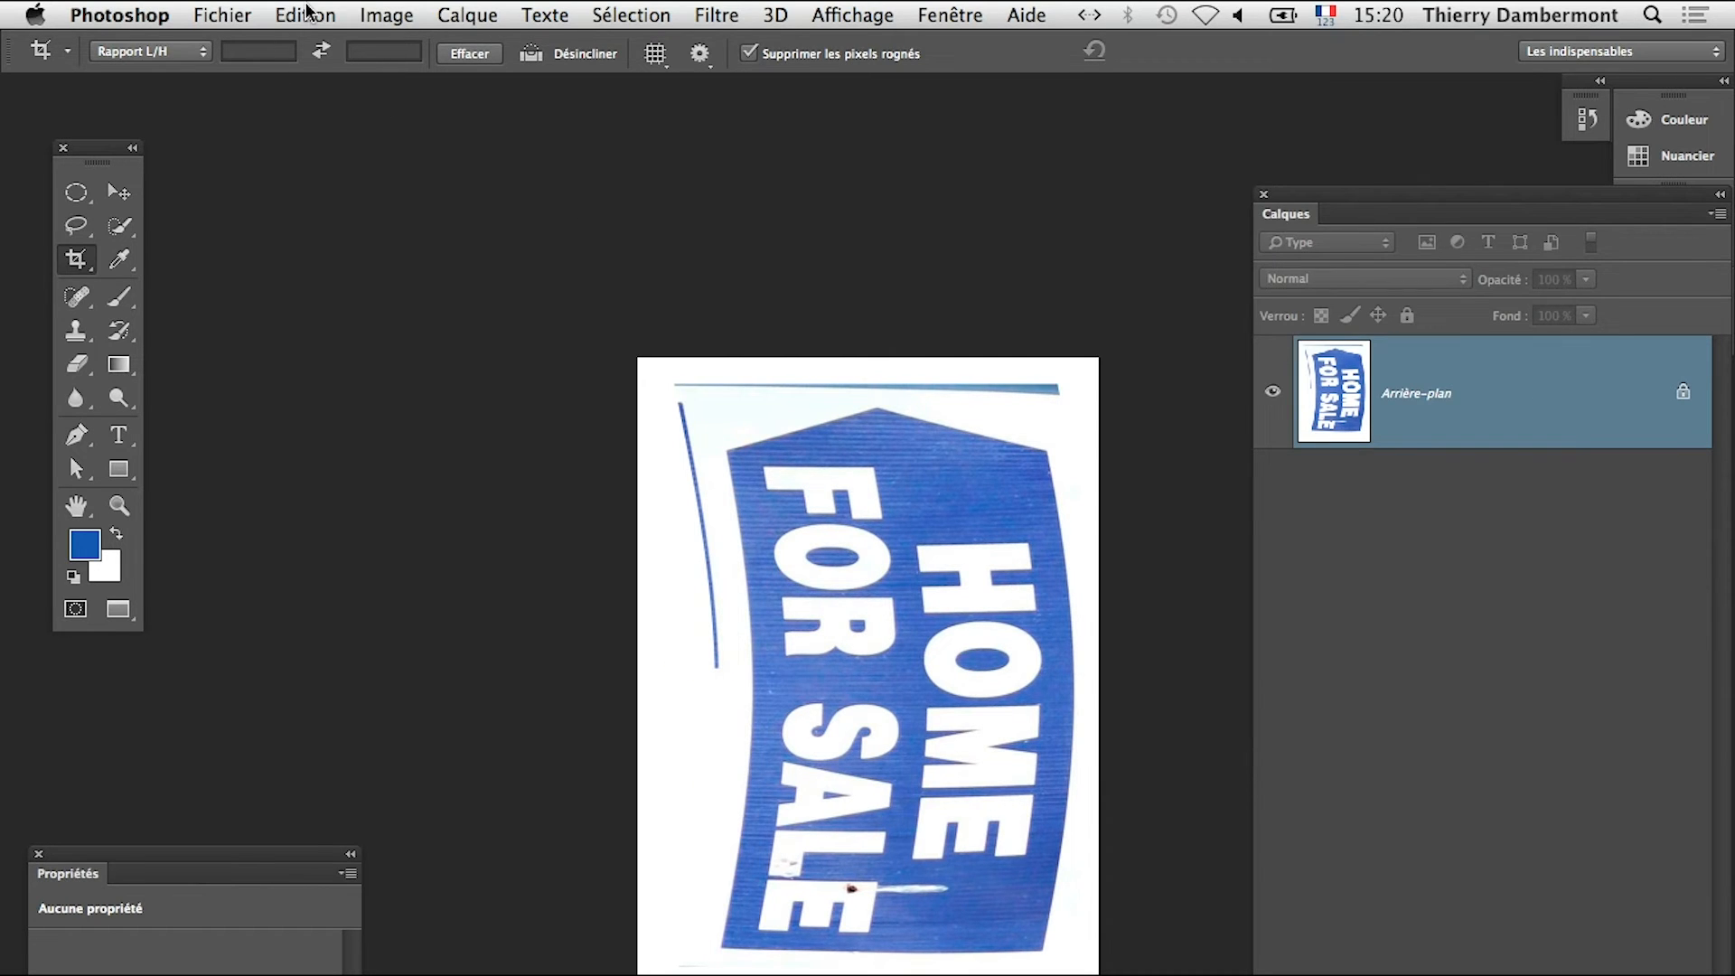
Rotate the sheared sign image 90° counterclockwise
{"action": "left_click", "coordinate": [386, 15]}
{"action": "mouse_move", "coordinate": [479, 263]}
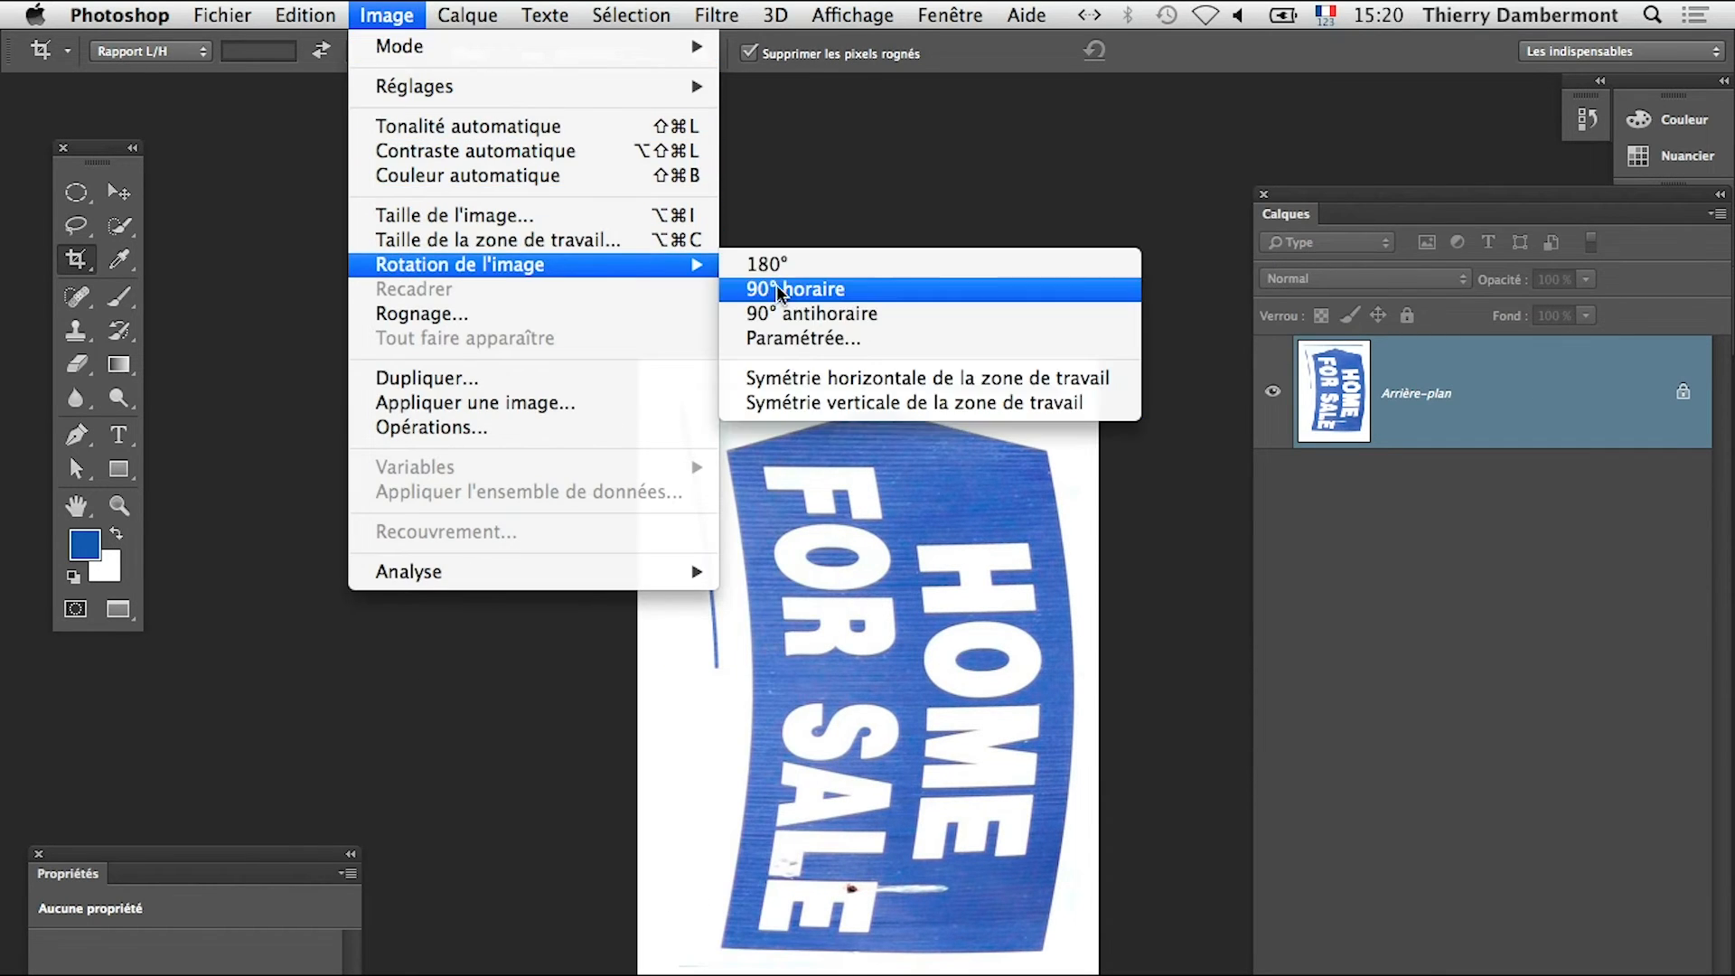
{"action": "left_click", "coordinate": [811, 314]}
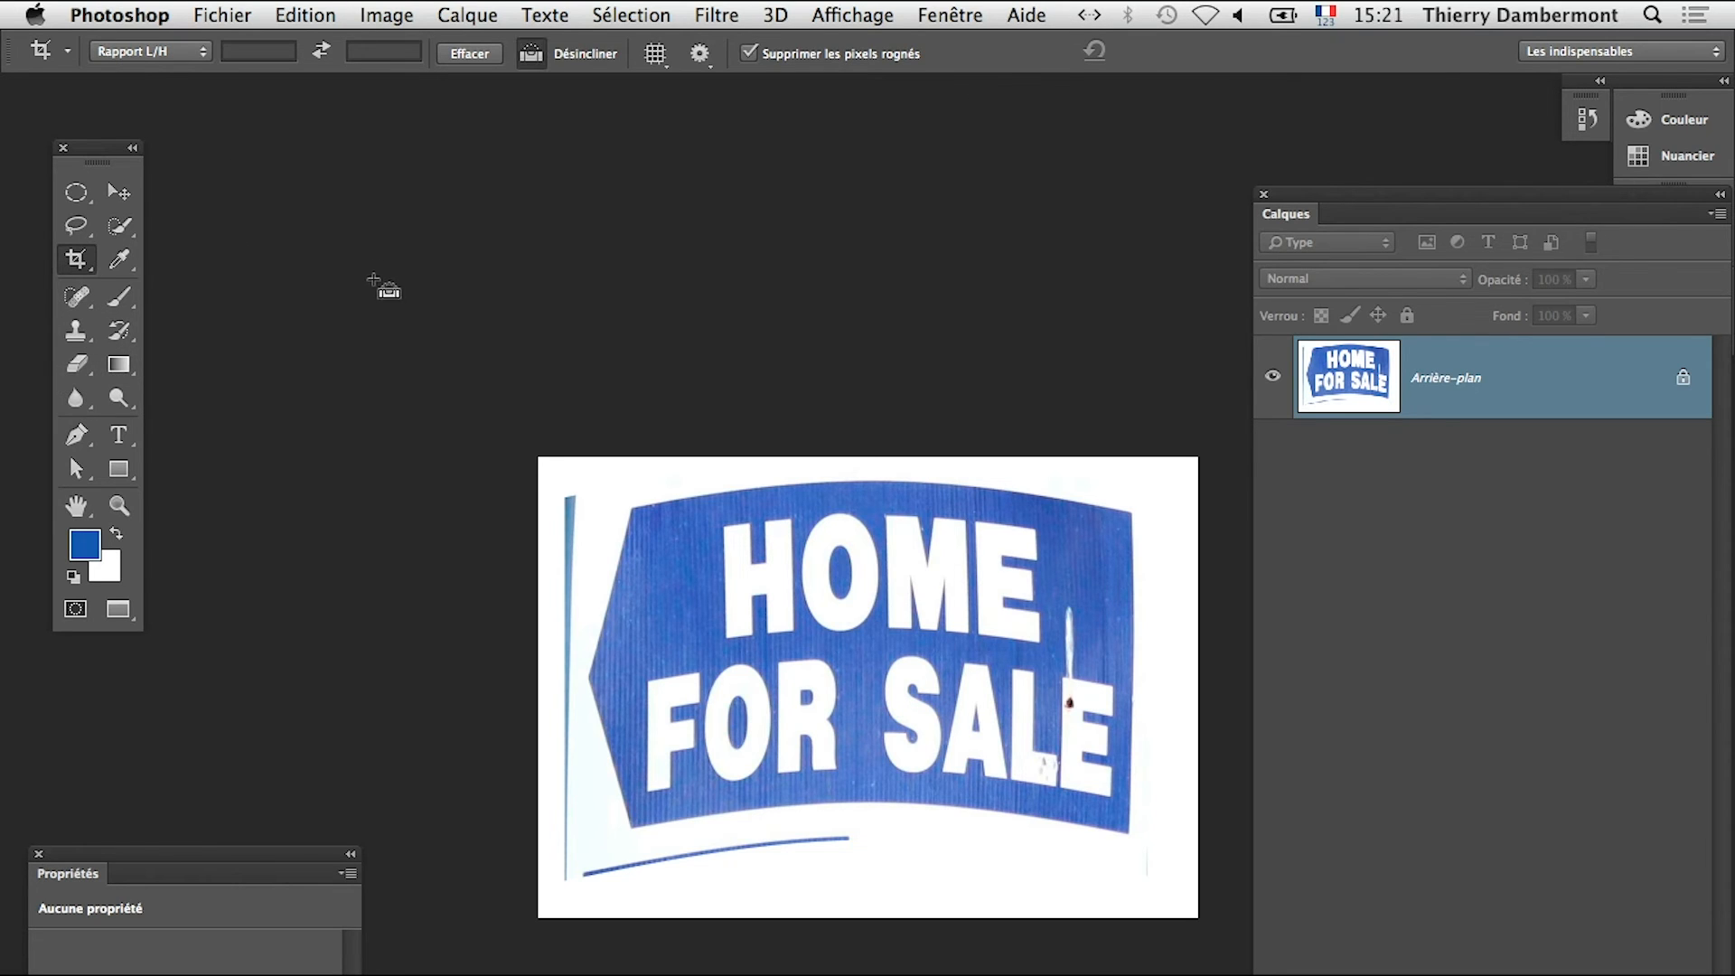
Undo the rotations, shear and canvas extension to restore the original HOME FOR SALE image
{"action": "key", "text": "super+z"}
{"action": "key", "text": "super+shift+z"}
{"action": "key", "text": "super+shift+z"}
{"action": "key", "text": "super+shift+z"}
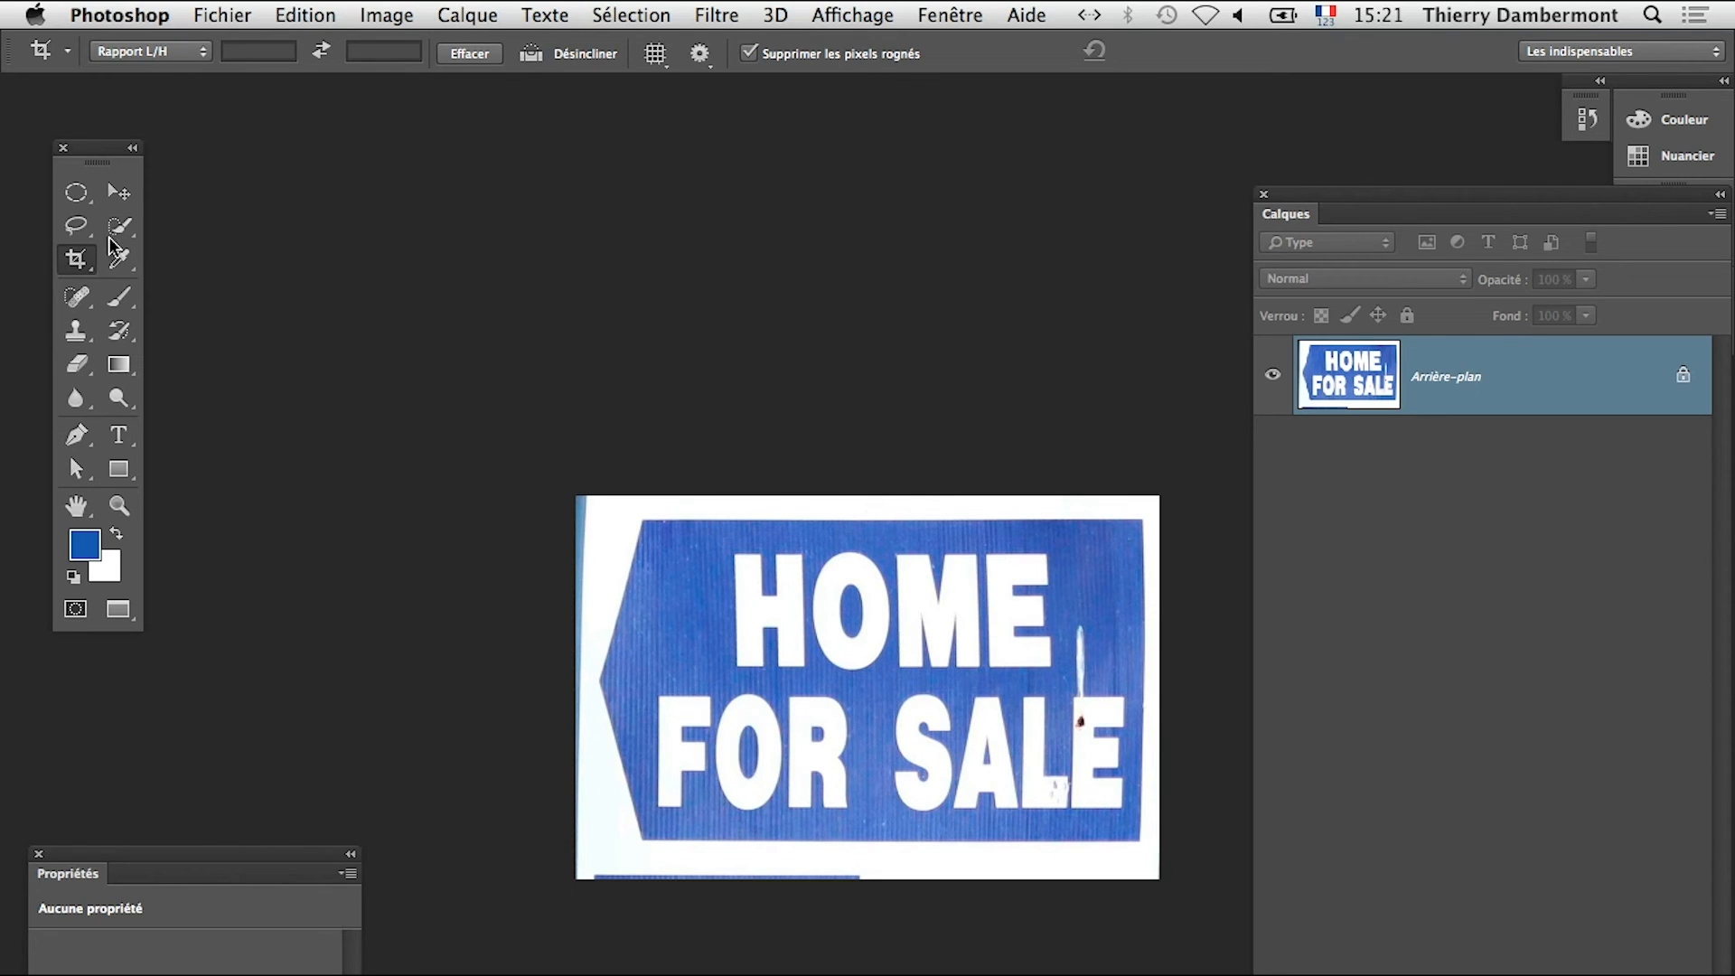
Extend the canvas on all sides of the HOME FOR SALE image with the Crop tool, adding a white border
{"action": "left_click", "coordinate": [76, 192]}
{"action": "left_click", "coordinate": [76, 259]}
{"action": "left_click_drag", "start_coordinate": [572, 500], "coordinate": [519, 472]}
{"action": "mouse_move", "coordinate": [1211, 901]}
{"action": "left_mouse_down"}
{"action": "mouse_move", "coordinate": [1177, 883]}
{"action": "mouse_move", "coordinate": [1216, 911]}
{"action": "left_mouse_up"}
{"action": "key", "text": "Return"}
Select the whole sign image, start a free transform and switch it to warp mode
{"action": "key", "text": "super"}
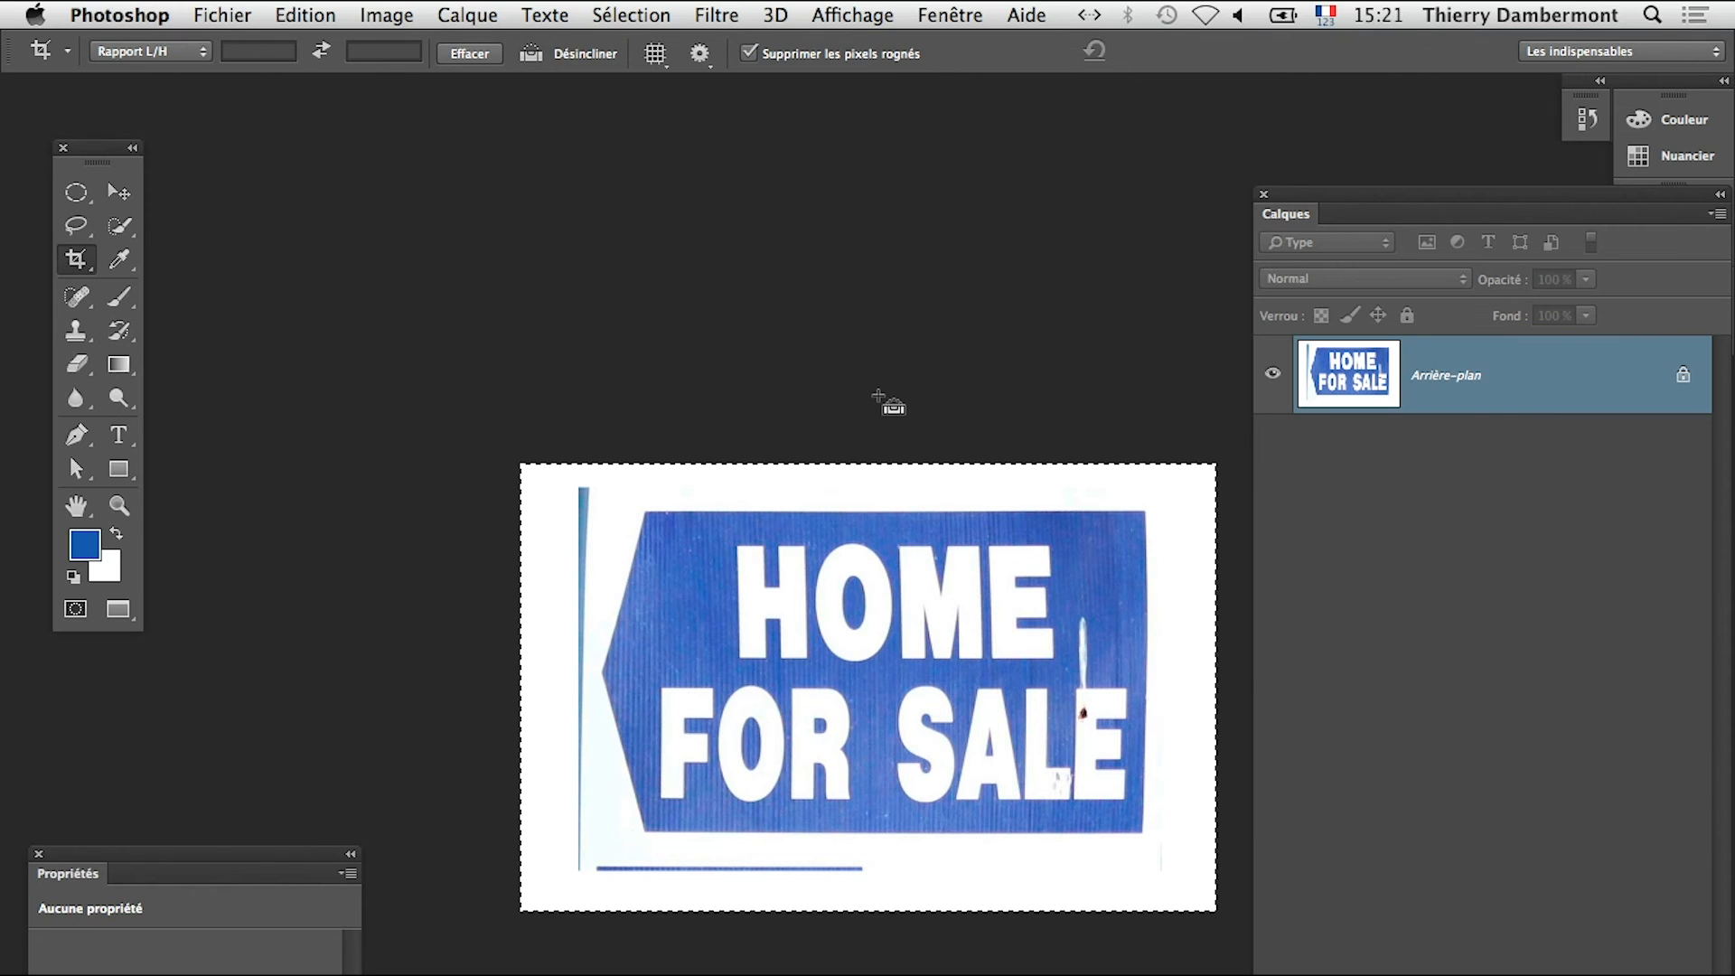
{"action": "key", "text": "super+t"}
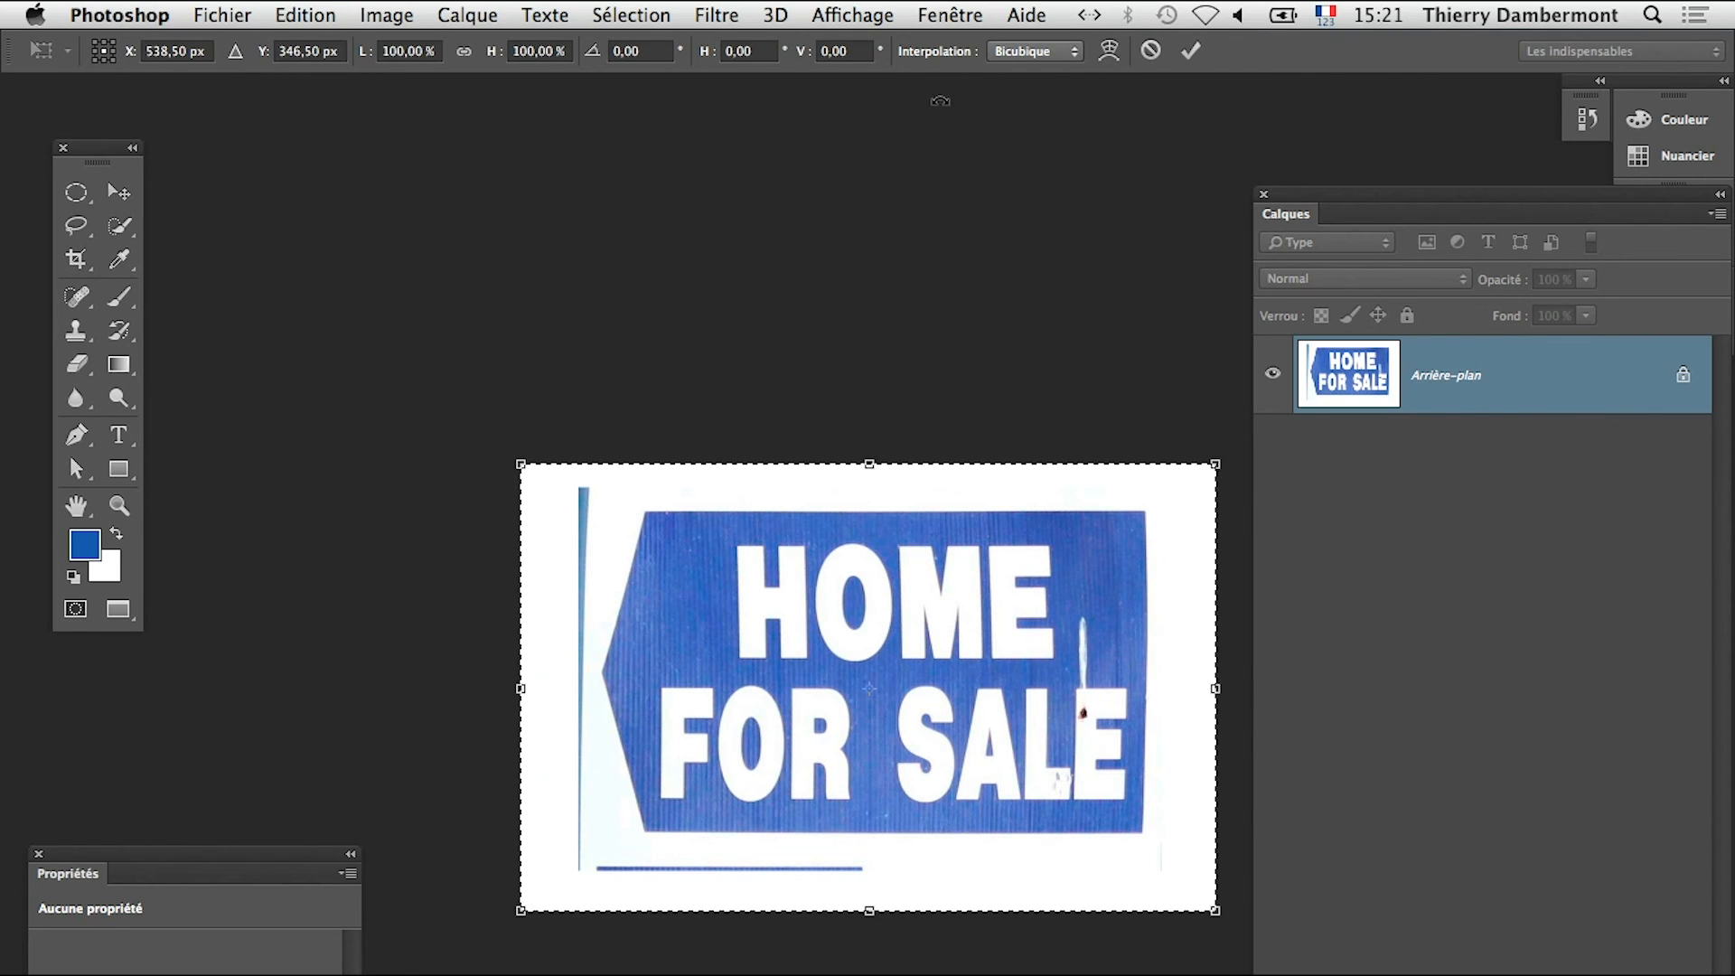
{"action": "left_click", "coordinate": [1108, 54]}
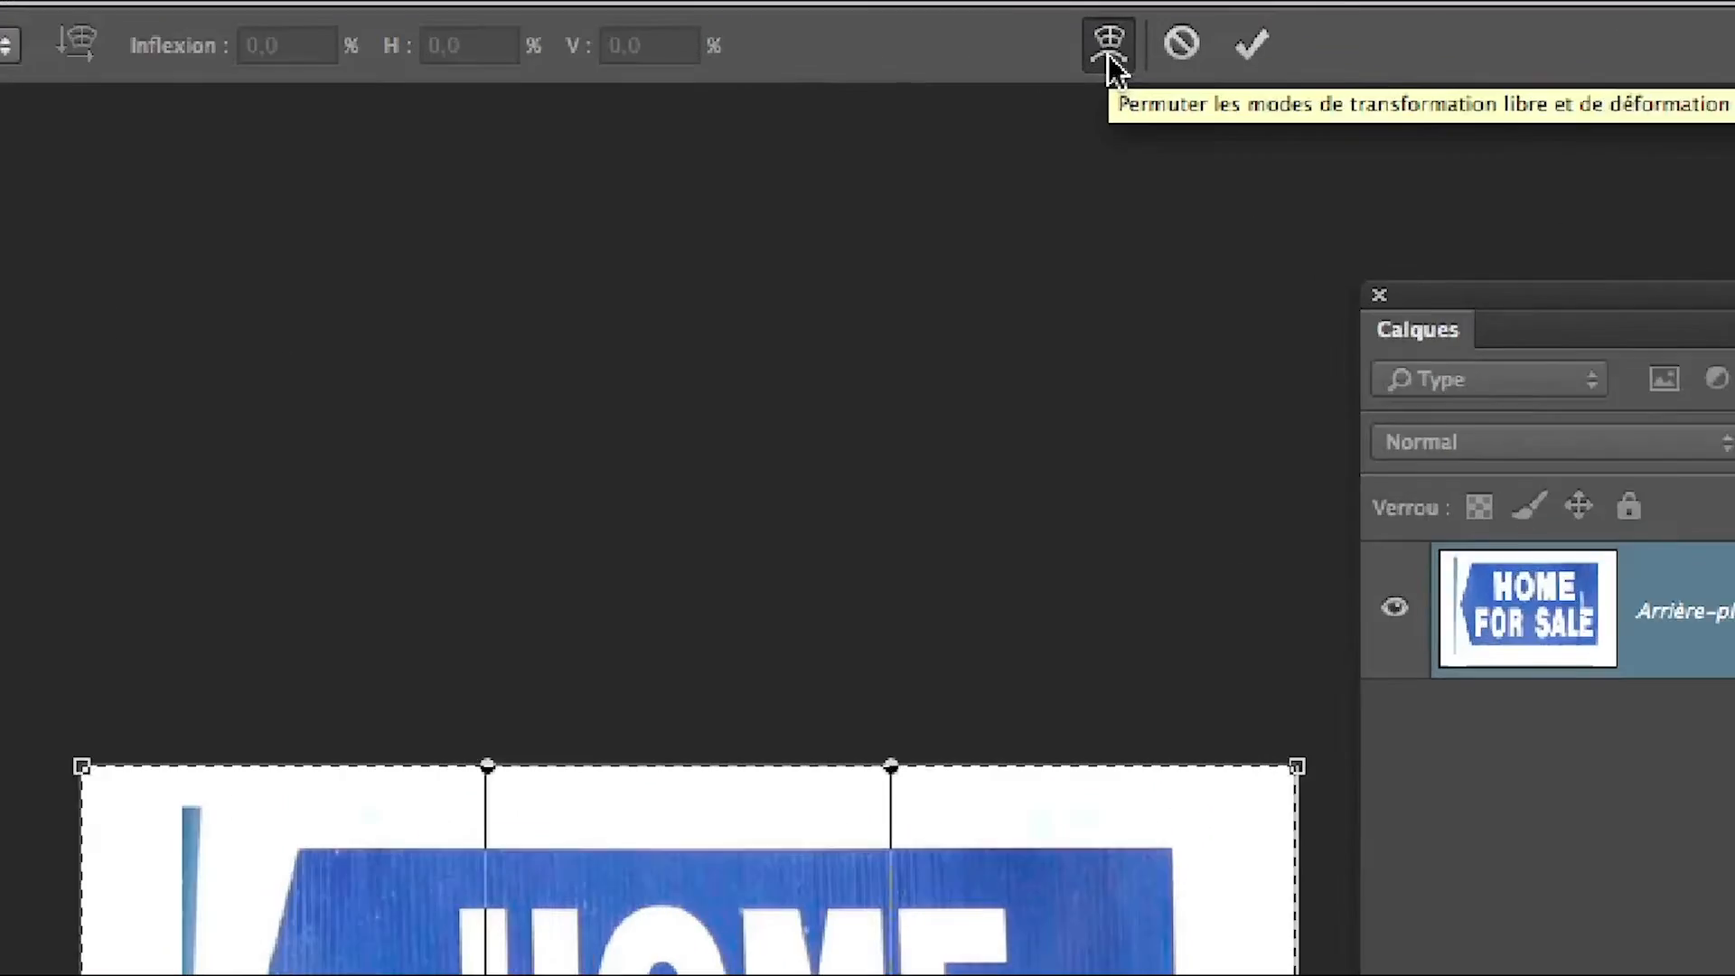